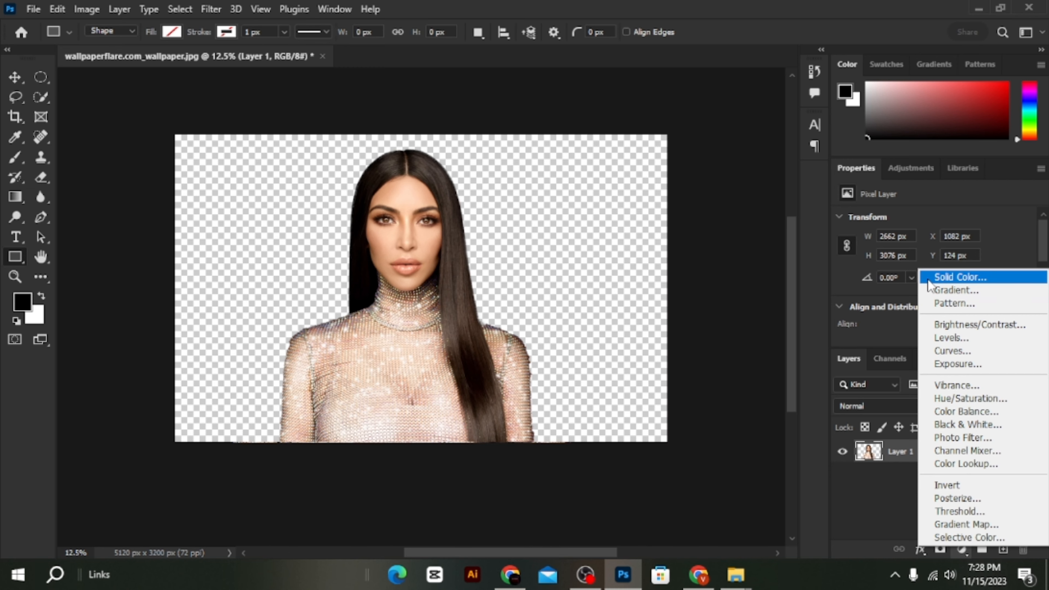
- Add a black Solid Color fill layer and place it beneath the cut-out portrait layer
{"action": "left_click", "coordinate": [931, 278]}
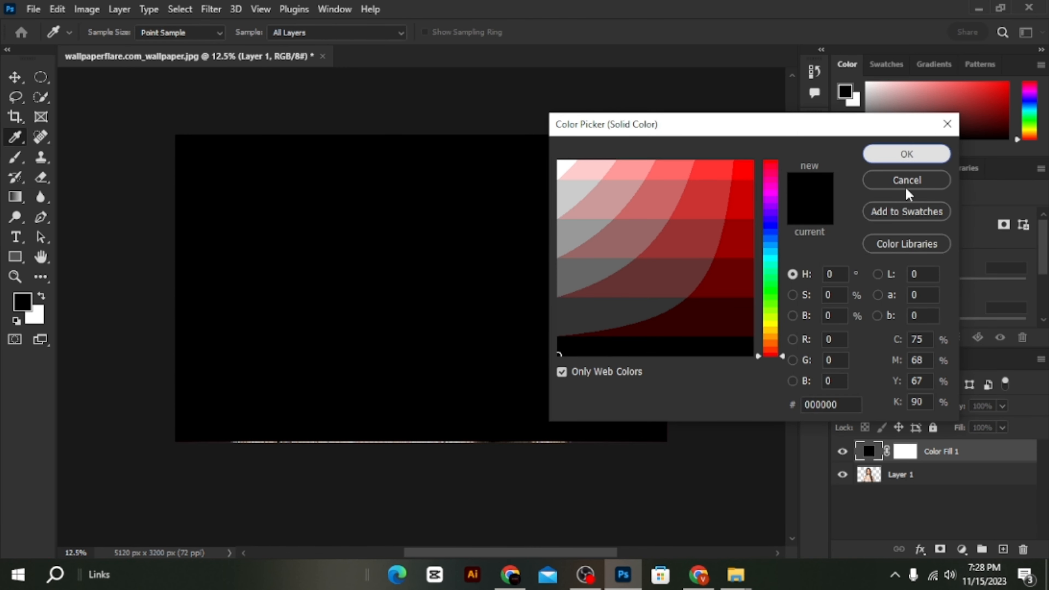
{"action": "left_click", "coordinate": [900, 155]}
{"action": "left_click_drag", "start_coordinate": [919, 456], "coordinate": [919, 488]}
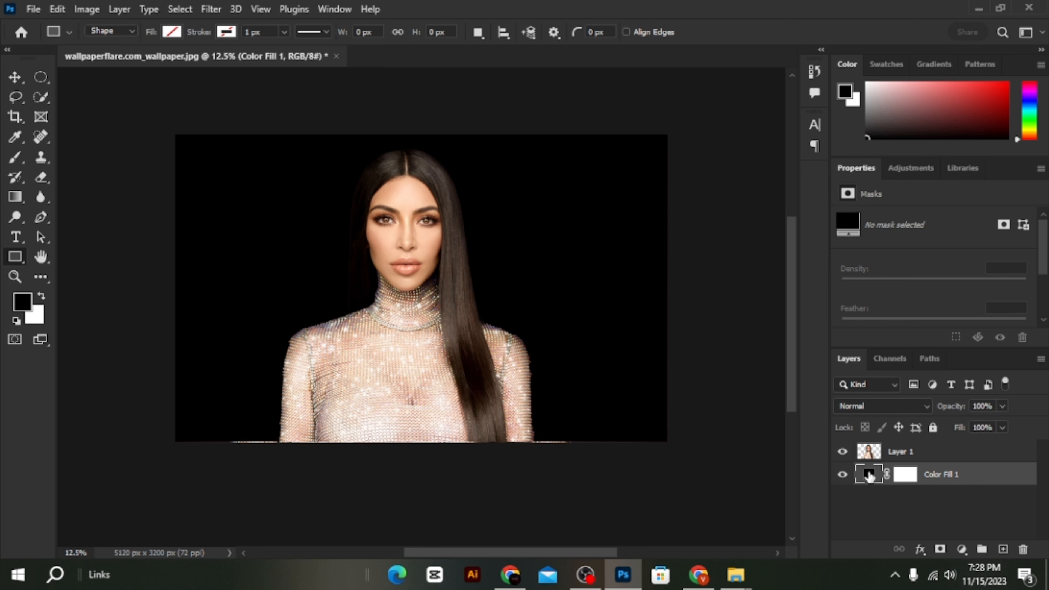
- Recolor the background fill layer to dark red 990000 and convert it to a smart object
{"action": "double_click", "coordinate": [868, 475]}
{"action": "left_click_drag", "start_coordinate": [667, 261], "coordinate": [741, 240]}
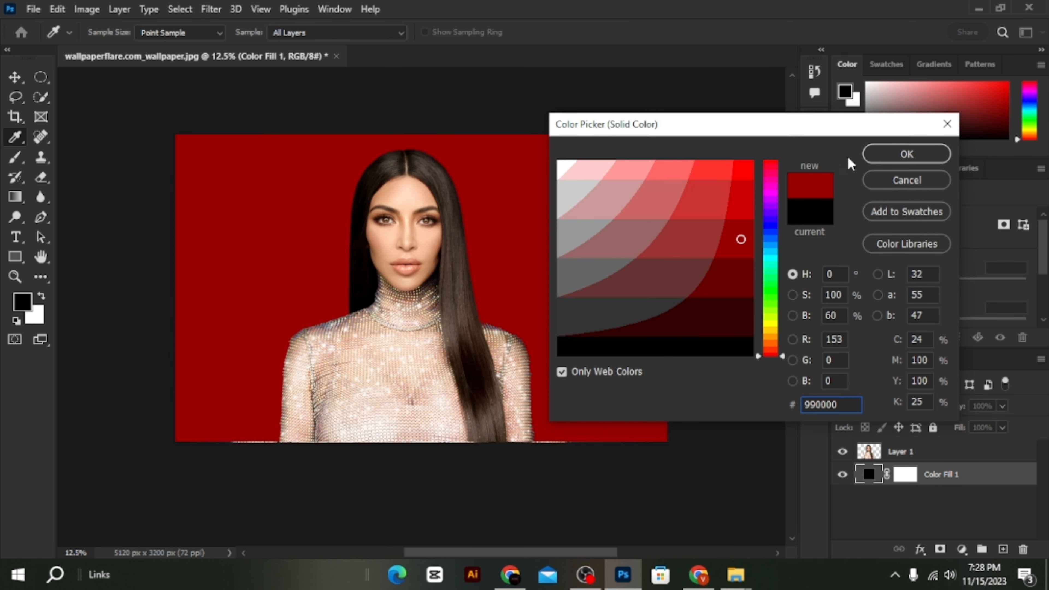
{"action": "left_click", "coordinate": [906, 154]}
{"action": "key", "text": "u"}
{"action": "right_click", "coordinate": [970, 480]}
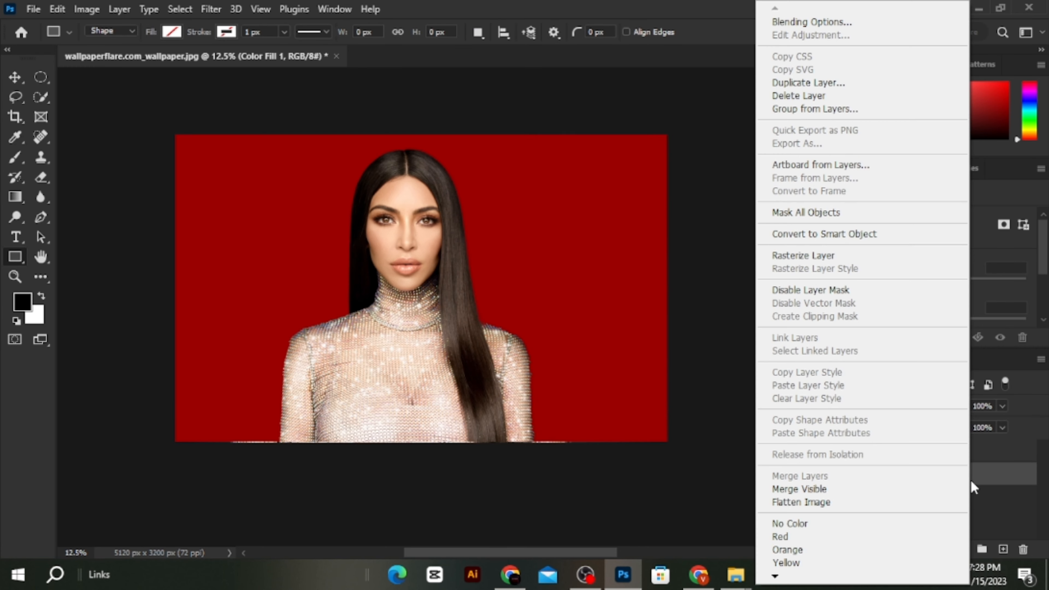
{"action": "left_click", "coordinate": [860, 234]}
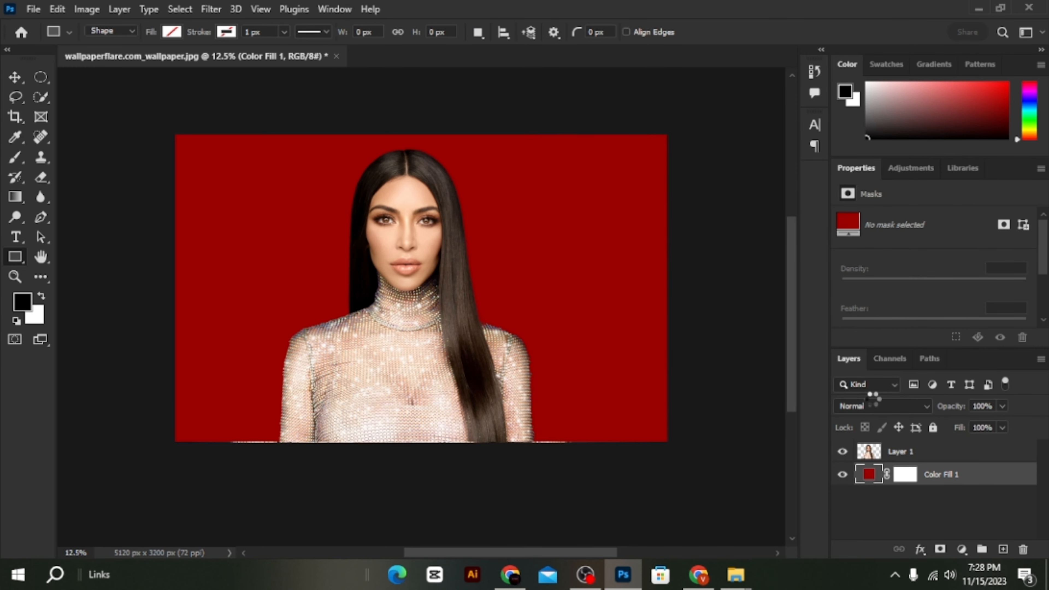
- Cut a vertical strip about 322 px wide from the portrait's left shoulder onto a new layer and shift it left to X 746 px
{"action": "left_click", "coordinate": [895, 452]}
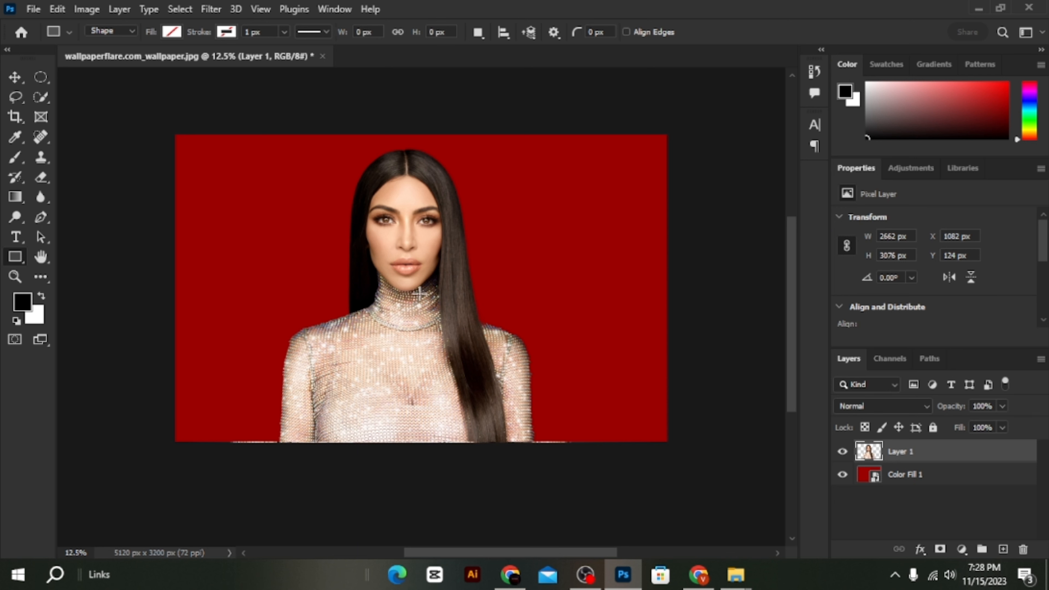
{"action": "left_click", "coordinate": [40, 76]}
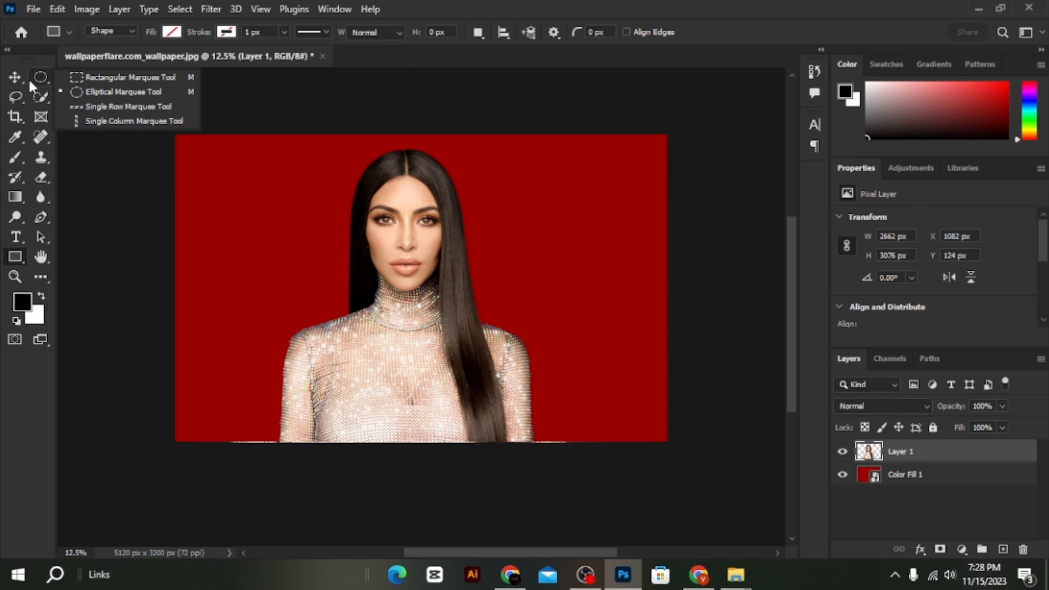
{"action": "left_click", "coordinate": [79, 79]}
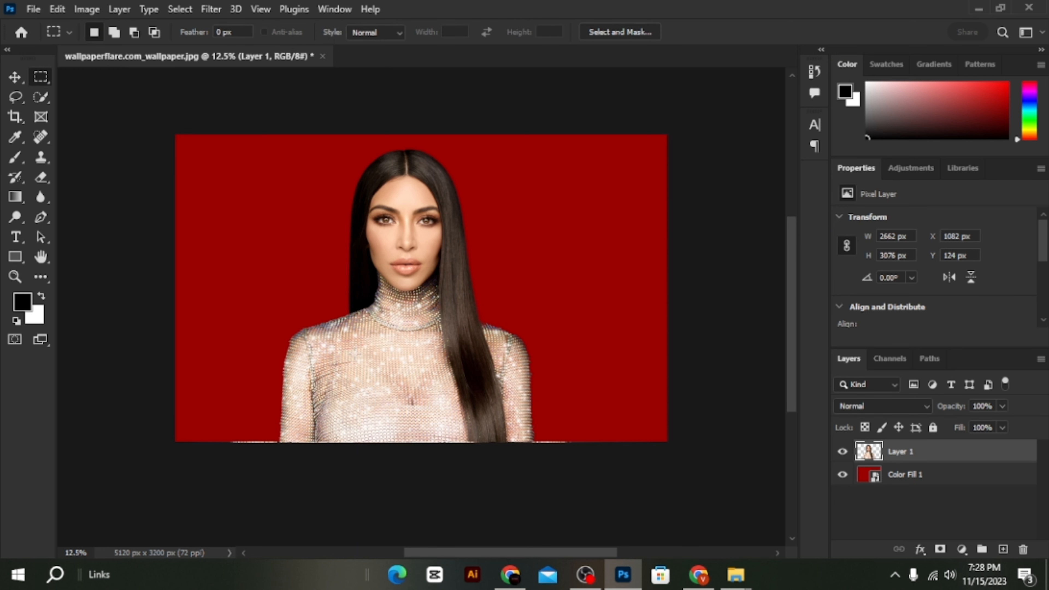
{"action": "left_click_drag", "start_coordinate": [270, 311], "coordinate": [309, 441]}
{"action": "right_click", "coordinate": [304, 426]}
{"action": "left_click", "coordinate": [359, 198]}
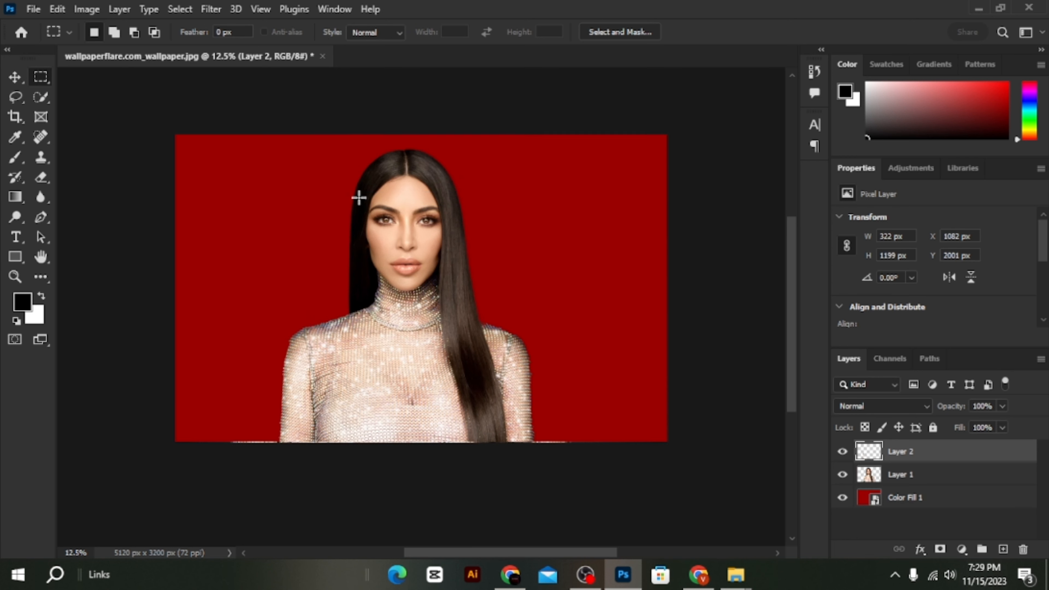
{"action": "left_click_drag", "start_coordinate": [289, 372], "coordinate": [272, 372]}
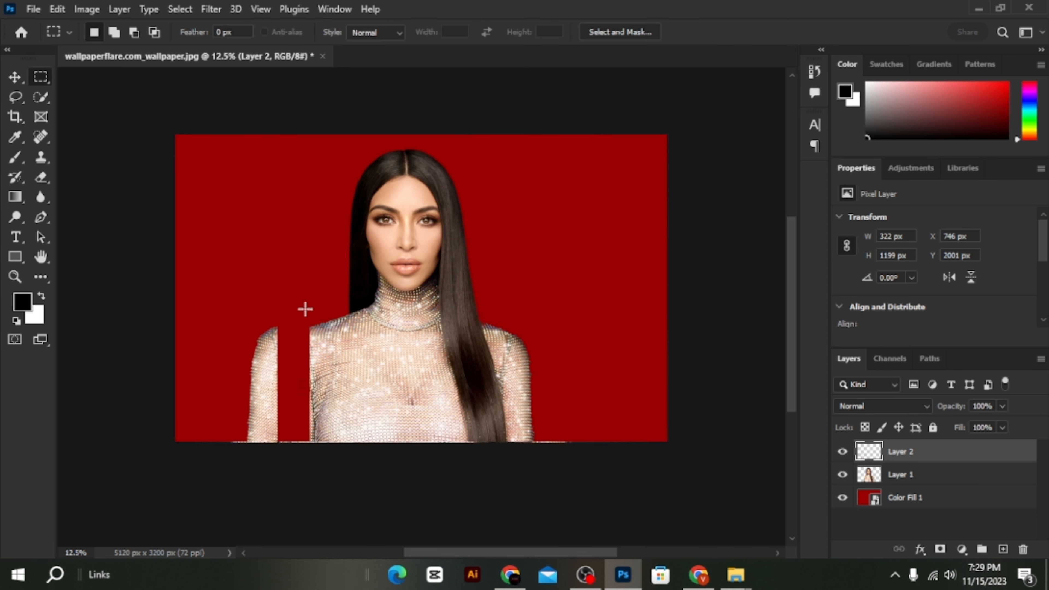
- Cut a second vertical strip beside the first from the portrait's shoulder onto its own layer and shift it slightly left
{"action": "left_click_drag", "start_coordinate": [305, 308], "coordinate": [342, 450]}
{"action": "right_click", "coordinate": [326, 376]}
{"action": "left_click", "coordinate": [359, 176]}
{"action": "left_click_drag", "start_coordinate": [320, 371], "coordinate": [302, 370]}
- Cut a strip about 331 px wide through the left hair onto a new layer and move the remaining portrait right to X 3079 px
{"action": "left_click_drag", "start_coordinate": [338, 155], "coordinate": [377, 444]}
{"action": "left_click", "coordinate": [379, 251], "text": "ctrl"}
{"action": "right_click", "coordinate": [343, 226]}
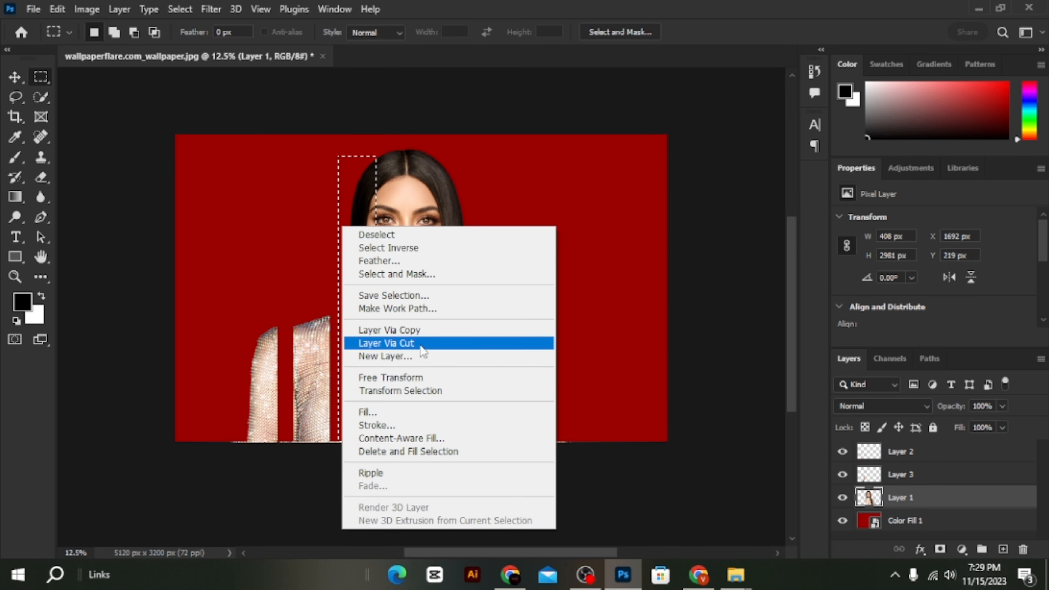
{"action": "left_click", "coordinate": [423, 346]}
{"action": "left_click", "coordinate": [452, 356], "text": "ctrl"}
{"action": "left_click_drag", "start_coordinate": [451, 356], "coordinate": [546, 356]}
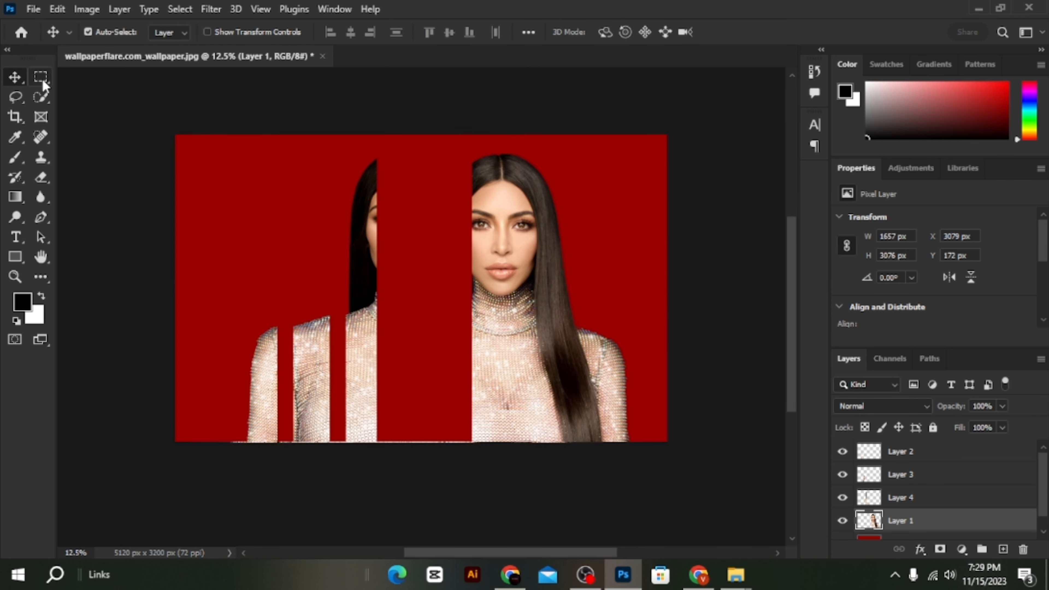
- Cut a strip about 341 px wide through the left half of the face onto a new layer and shift it left
{"action": "left_click_drag", "start_coordinate": [454, 147], "coordinate": [507, 439]}
{"action": "right_click", "coordinate": [481, 255]}
{"action": "left_click", "coordinate": [560, 375]}
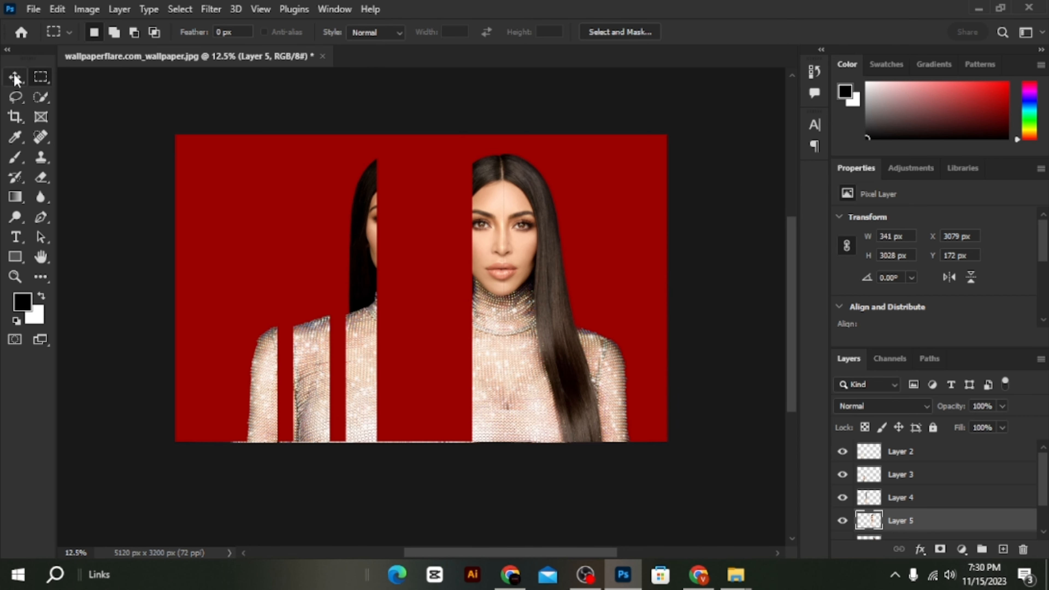
{"action": "mouse_move", "coordinate": [461, 234]}
{"action": "left_mouse_down"}
{"action": "mouse_move", "coordinate": [420, 235]}
{"action": "mouse_move", "coordinate": [432, 234]}
{"action": "left_mouse_up"}
- Cut a vertical strip through the right half of the face onto a new layer and move it left beside the previous strip
{"action": "left_click", "coordinate": [519, 240], "text": "ctrl"}
{"action": "left_click_drag", "start_coordinate": [492, 141], "coordinate": [540, 453]}
{"action": "right_click", "coordinate": [506, 236]}
{"action": "left_click", "coordinate": [579, 358]}
{"action": "left_click", "coordinate": [16, 79]}
{"action": "left_click_drag", "start_coordinate": [521, 203], "coordinate": [483, 202]}
- Move the remaining portrait further right, cut a strip through the long hair onto a new layer, and shift that strip left
{"action": "left_click_drag", "start_coordinate": [574, 349], "coordinate": [605, 349]}
{"action": "key", "text": "m"}
{"action": "left_click_drag", "start_coordinate": [555, 165], "coordinate": [615, 445]}
{"action": "right_click", "coordinate": [573, 306]}
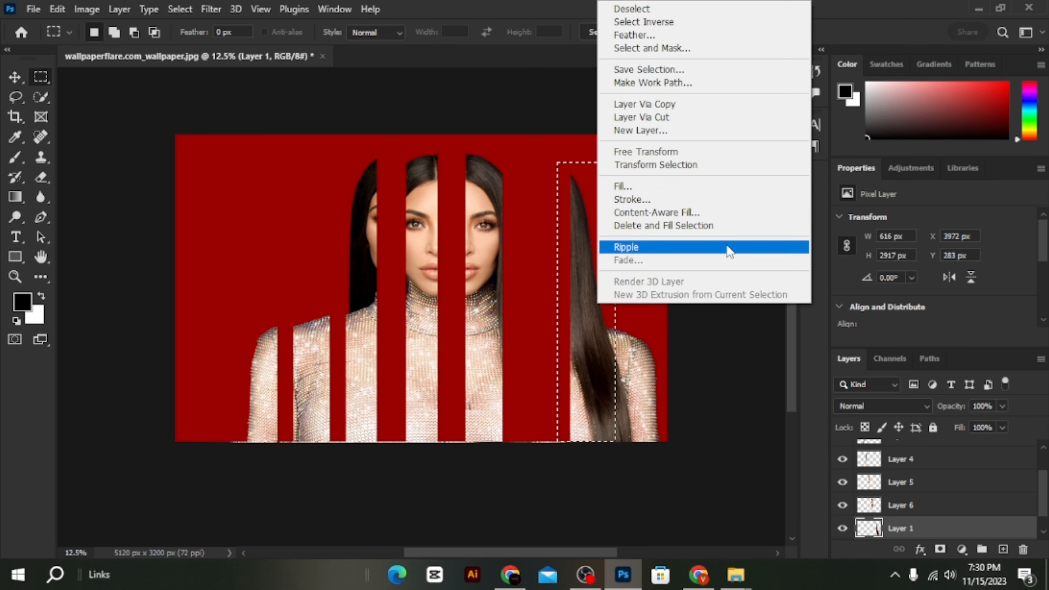
{"action": "left_click", "coordinate": [661, 121]}
{"action": "left_click", "coordinate": [16, 76]}
{"action": "left_click_drag", "start_coordinate": [587, 223], "coordinate": [546, 223]}
- Spread the cut portrait strips horizontally so that the red gaps between them are about equally wide
{"action": "left_click_drag", "start_coordinate": [279, 368], "coordinate": [261, 364]}
{"action": "left_click_drag", "start_coordinate": [573, 383], "coordinate": [579, 382]}
{"action": "left_click_drag", "start_coordinate": [470, 341], "coordinate": [471, 340]}
{"action": "left_click_drag", "start_coordinate": [350, 366], "coordinate": [364, 367]}
{"action": "left_click_drag", "start_coordinate": [428, 336], "coordinate": [450, 335]}
{"action": "left_click_drag", "start_coordinate": [487, 337], "coordinate": [515, 336]}
{"action": "left_click_drag", "start_coordinate": [558, 350], "coordinate": [655, 388]}
- Nudge the strip with the left hair and face edge down to Y 251 px
{"action": "left_click", "coordinate": [384, 229]}
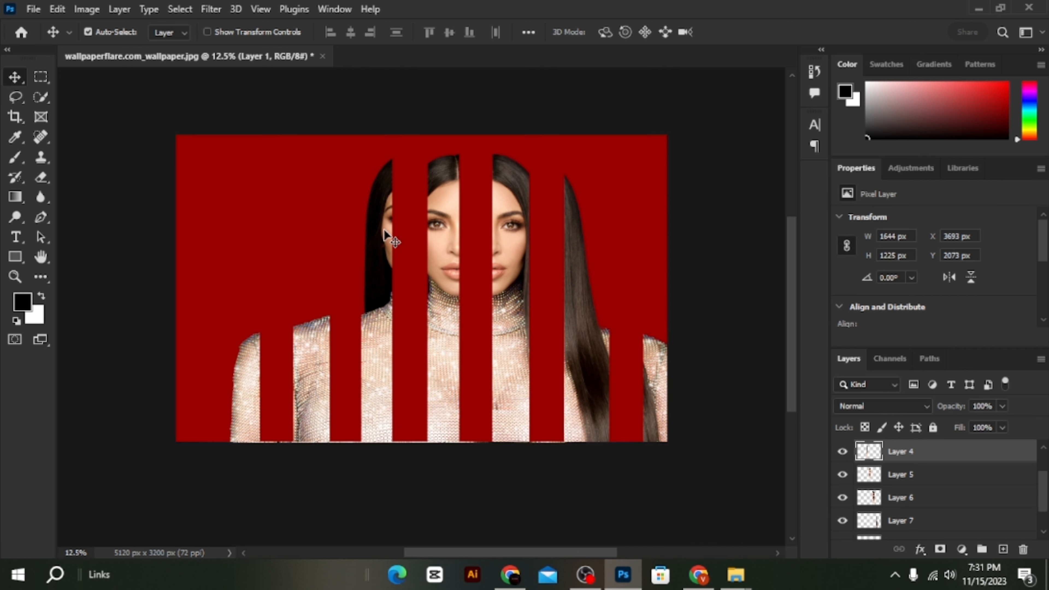
{"action": "key", "text": "Down"}
{"action": "key", "text": "Down"}
{"action": "key", "text": "Down"}
{"action": "key", "text": "Down"}
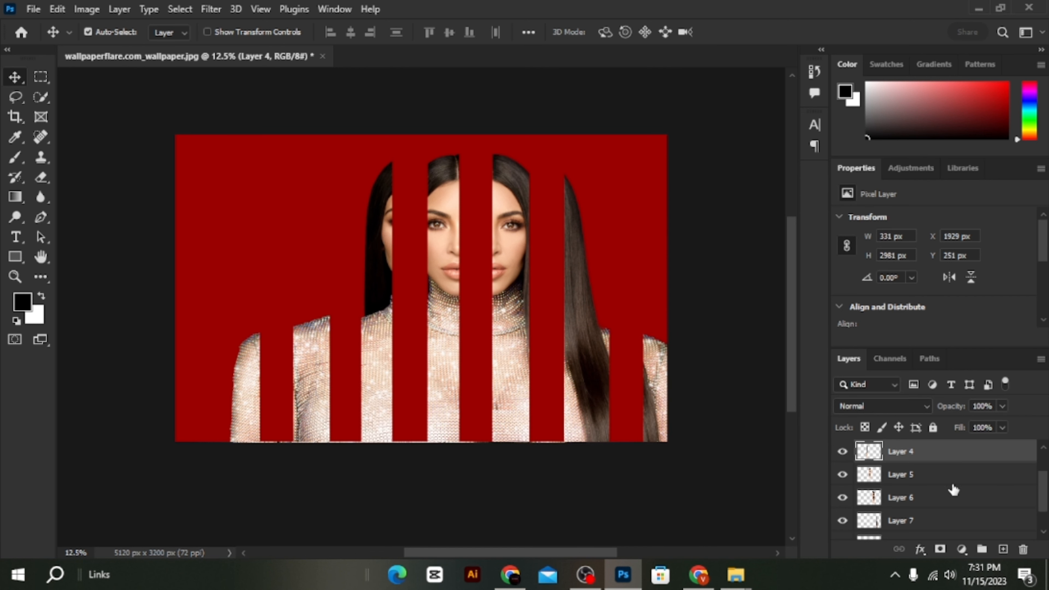
- Select all the portrait strip layers and merge them into a single layer above the red background
{"action": "left_click", "coordinate": [938, 475], "text": "shift"}
{"action": "left_click", "coordinate": [929, 497], "text": "shift"}
{"action": "scroll", "coordinate": [929, 497], "scroll_direction": "down", "scroll_amount": 1}
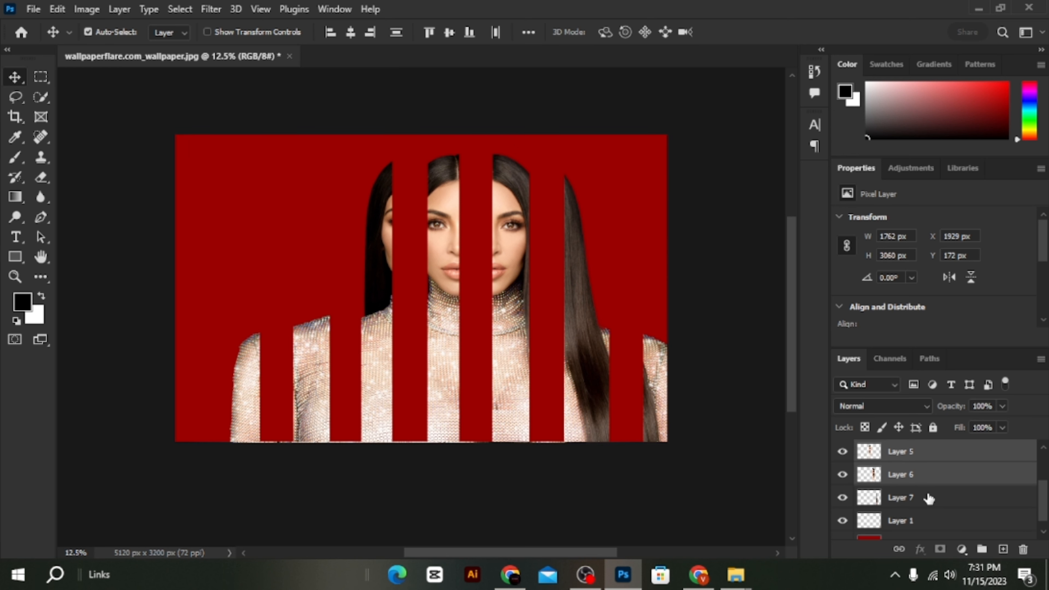
{"action": "left_click", "coordinate": [925, 507], "text": "shift"}
{"action": "scroll", "coordinate": [921, 514], "scroll_direction": "up", "scroll_amount": 3}
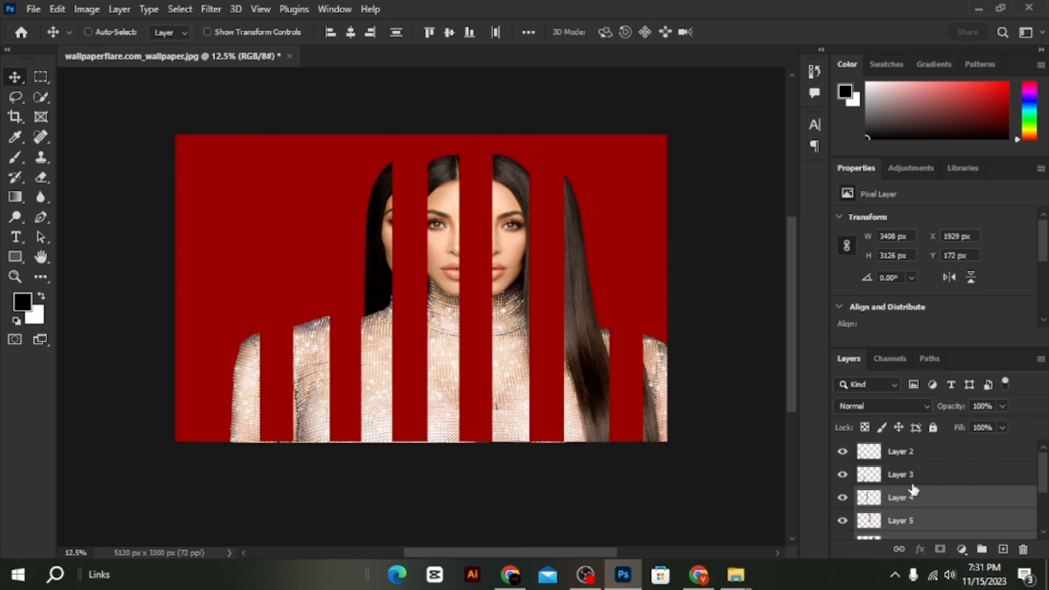
{"action": "left_click", "coordinate": [906, 471], "text": "shift"}
{"action": "left_click", "coordinate": [904, 452], "text": "shift"}
{"action": "right_click", "coordinate": [904, 459]}
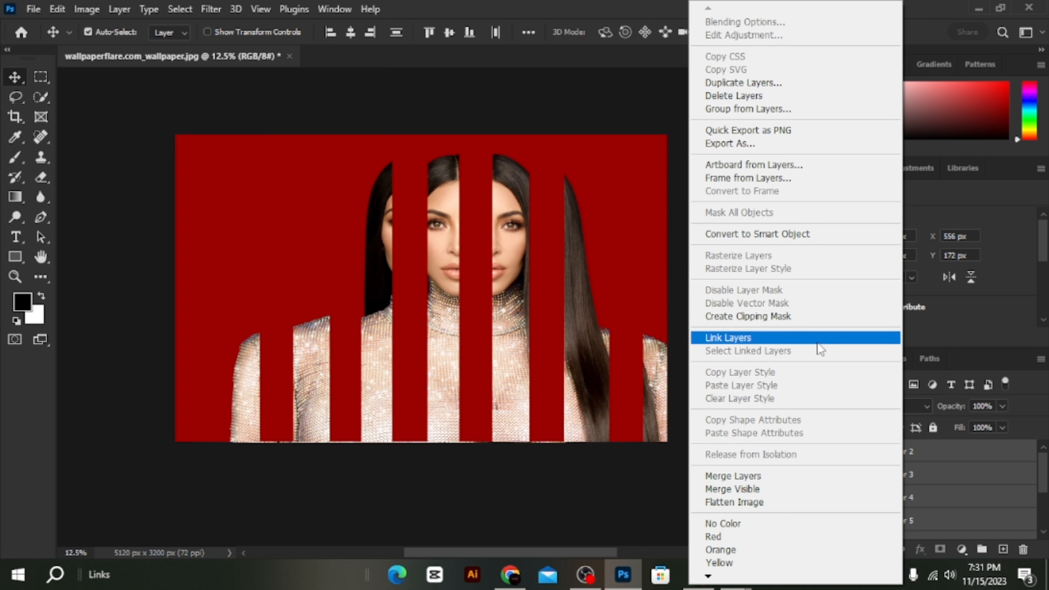
{"action": "left_click", "coordinate": [763, 475]}
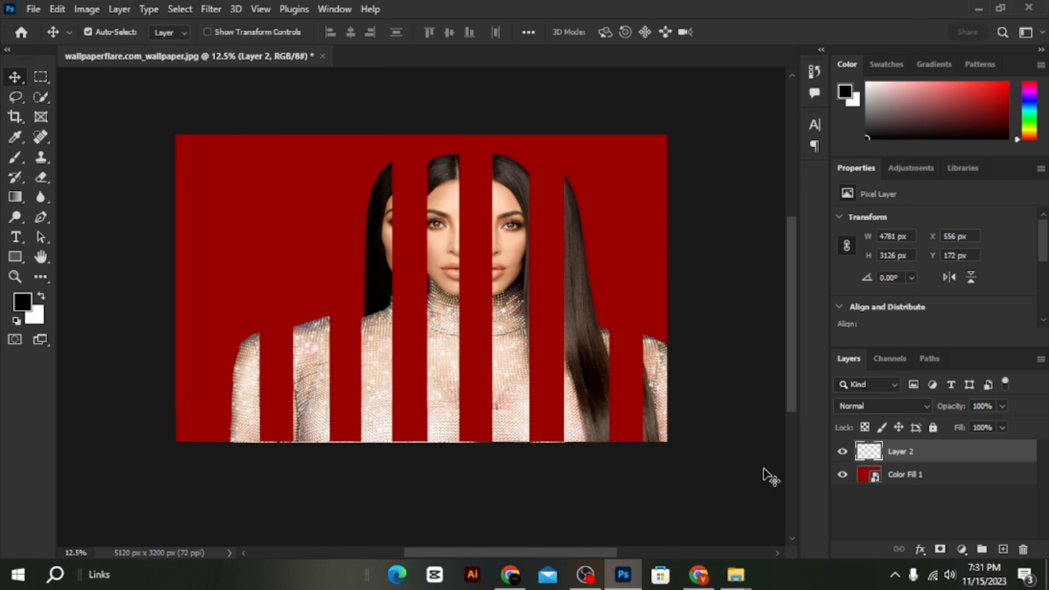
- Move the merged strips to X 170 px and Y 212 px, and paste a copy of them as a new layer
{"action": "key", "text": "ctrl+t"}
{"action": "left_click_drag", "start_coordinate": [529, 340], "coordinate": [489, 347]}
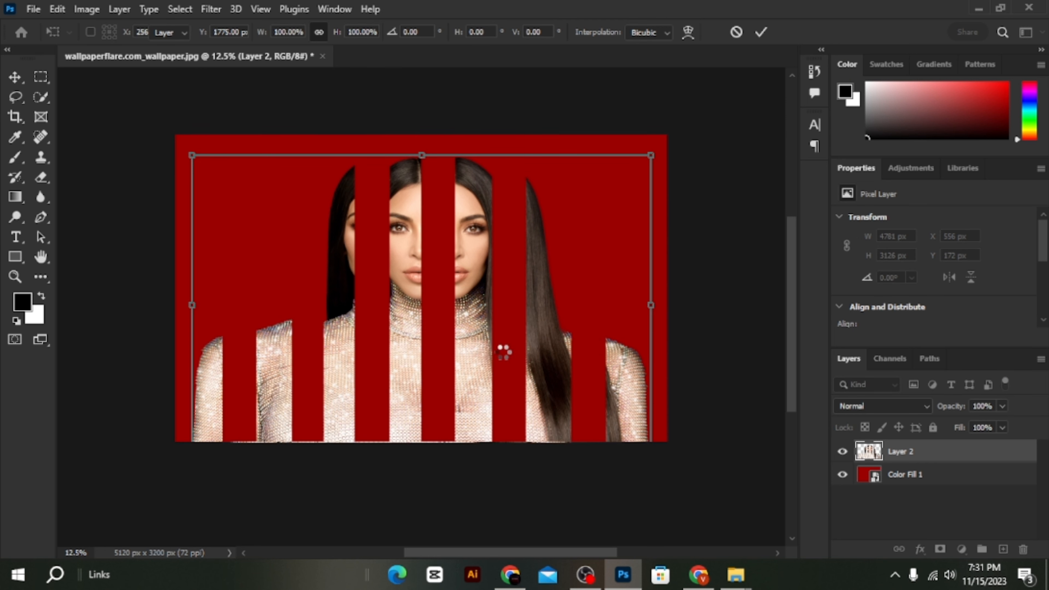
{"action": "key", "text": "Return"}
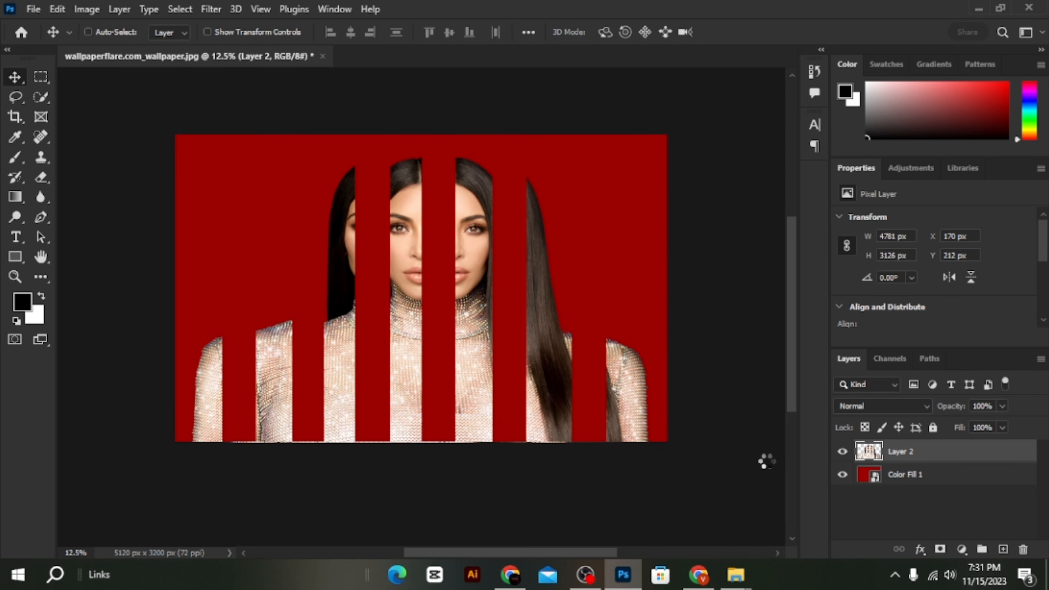
{"action": "key", "text": "ctrl+v"}
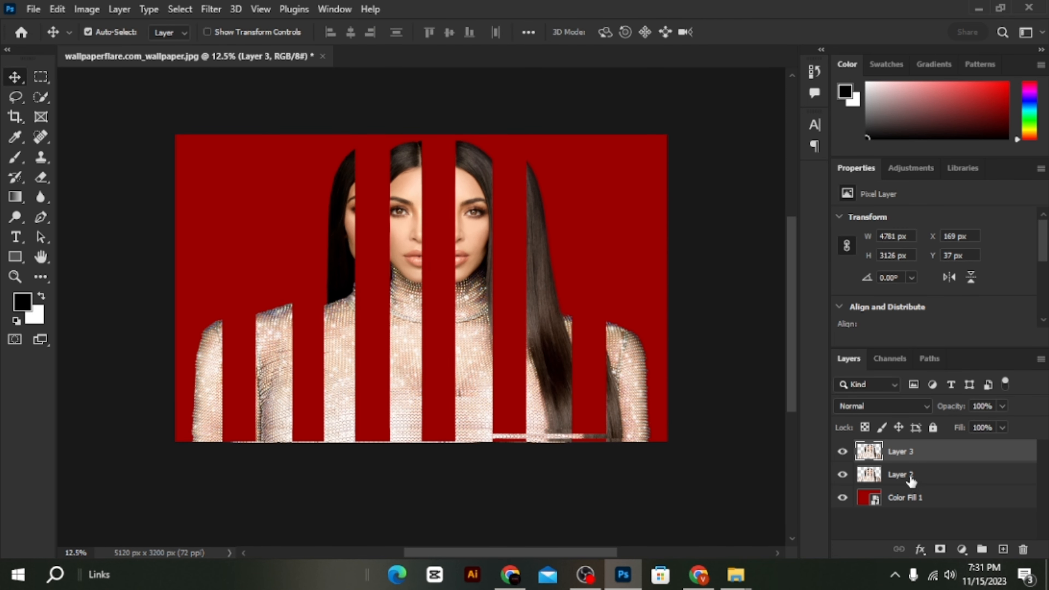
{"action": "left_click", "coordinate": [905, 475]}
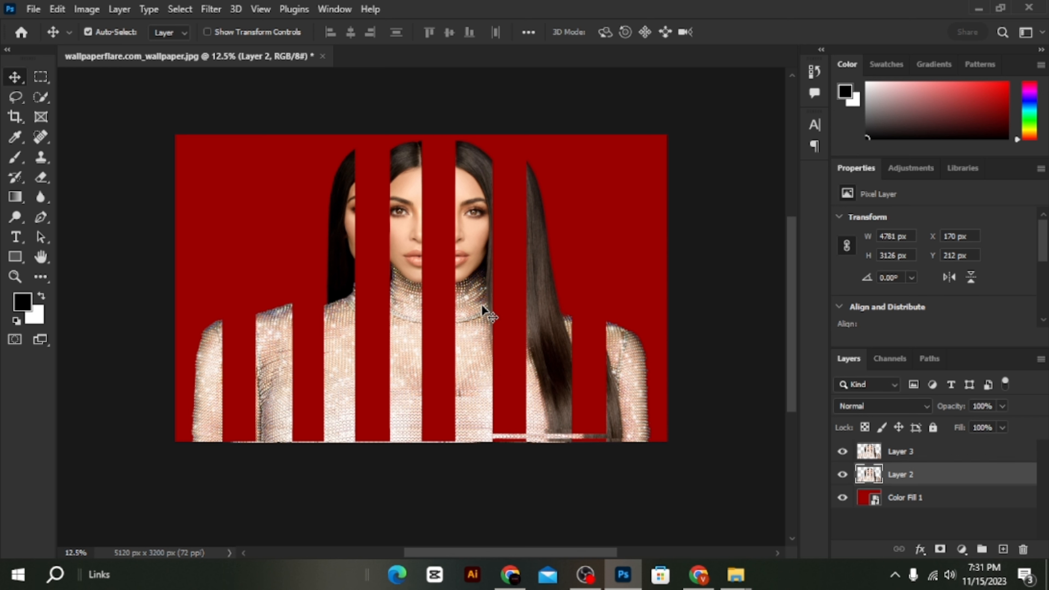
{"action": "left_click_drag", "start_coordinate": [481, 304], "coordinate": [501, 303]}
{"action": "key", "text": "ctrl+z"}
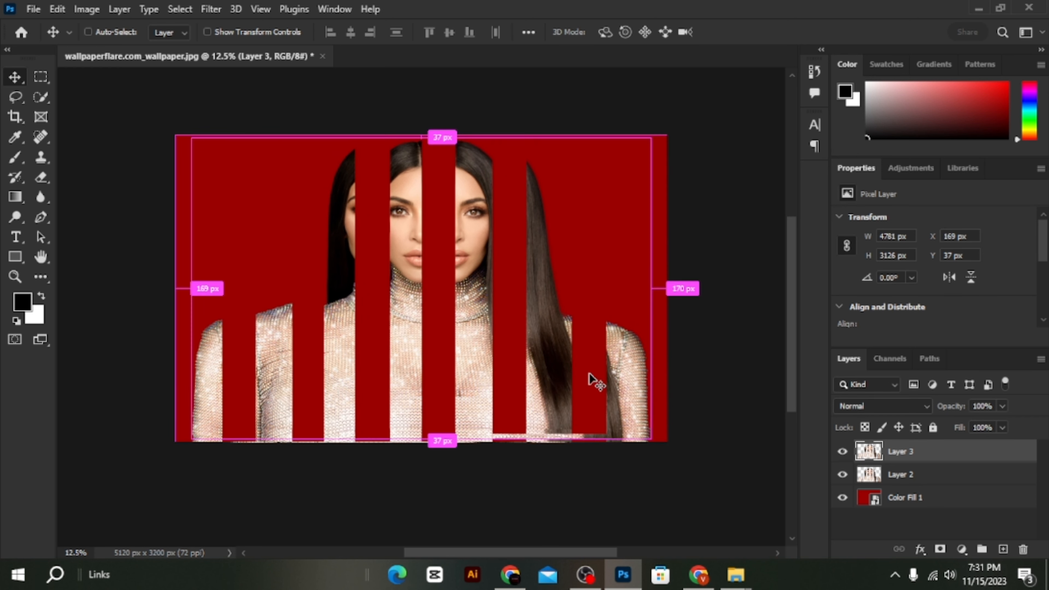
- Nudge the original strips on Layer 2 right to X 530 px, so they fill the gaps between the copied strips
{"action": "left_click", "coordinate": [919, 484]}
{"action": "key", "text": "shift+Right"}
{"action": "key", "text": "shift+Right"}
{"action": "key", "text": "shift+Right"}
{"action": "key", "text": "shift+Right"}
{"action": "key", "text": "shift+Right"}
{"action": "key", "text": "shift+Right"}
{"action": "key", "text": "shift+Right"}
{"action": "key", "text": "shift+Right"}
{"action": "key", "text": "shift+Right"}
{"action": "key", "text": "shift+Right"}
{"action": "key", "text": "shift+Right"}
{"action": "key", "text": "shift+Right"}
{"action": "key", "text": "shift+Right"}
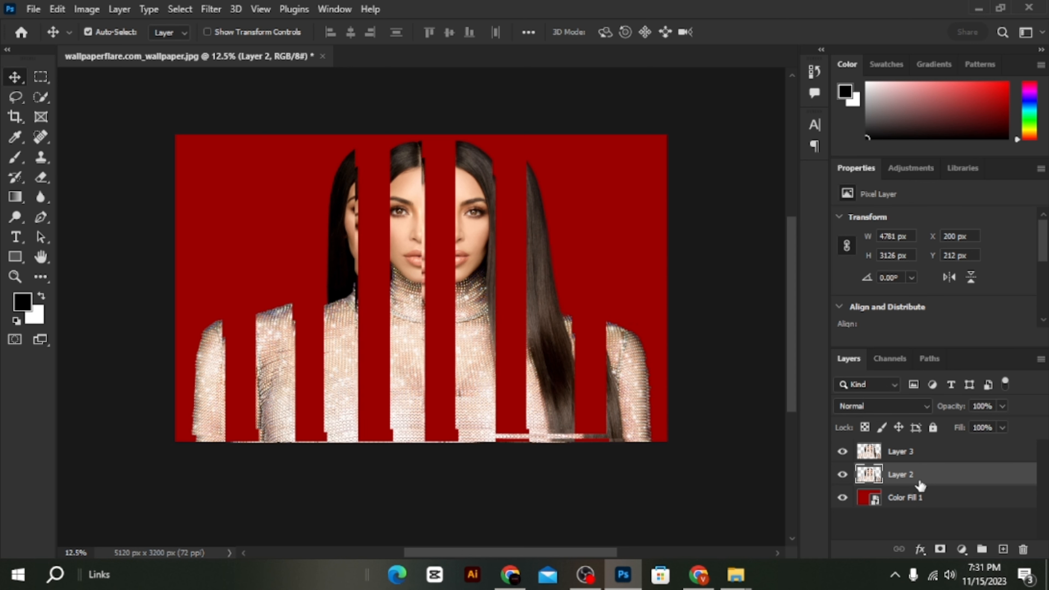
{"action": "key", "text": "shift+Right"}
{"action": "key", "text": "shift+Right"}
{"action": "key", "text": "shift+Right"}
{"action": "key", "text": "shift+Right"}
{"action": "key", "text": "shift+Right"}
{"action": "key", "text": "shift+Right"}
{"action": "key", "text": "shift+Right"}
{"action": "key", "text": "shift+Right"}
{"action": "key", "text": "shift+Right"}
{"action": "key", "text": "shift+Right"}
{"action": "key", "text": "shift+Right"}
{"action": "key", "text": "shift+Right"}
{"action": "key", "text": "shift+Right"}
{"action": "key", "text": "shift+Right"}
{"action": "key", "text": "shift+Right"}
{"action": "key", "text": "shift+Right"}
{"action": "key", "text": "shift+Right"}
{"action": "key", "text": "shift+Right"}
{"action": "key", "text": "shift+Right"}
{"action": "key", "text": "shift+Right"}
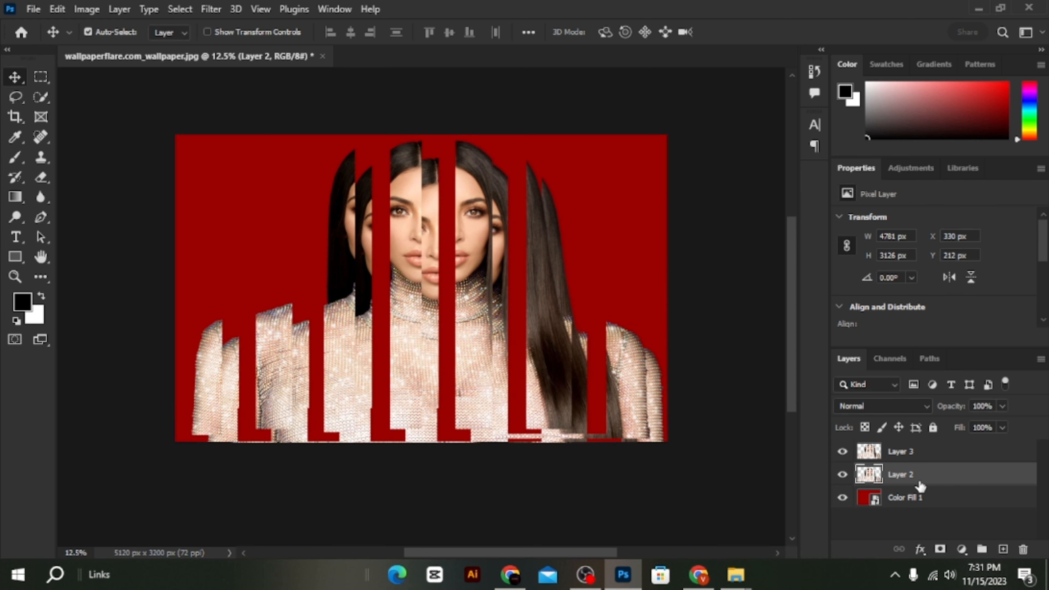
{"action": "key", "text": "shift+Right"}
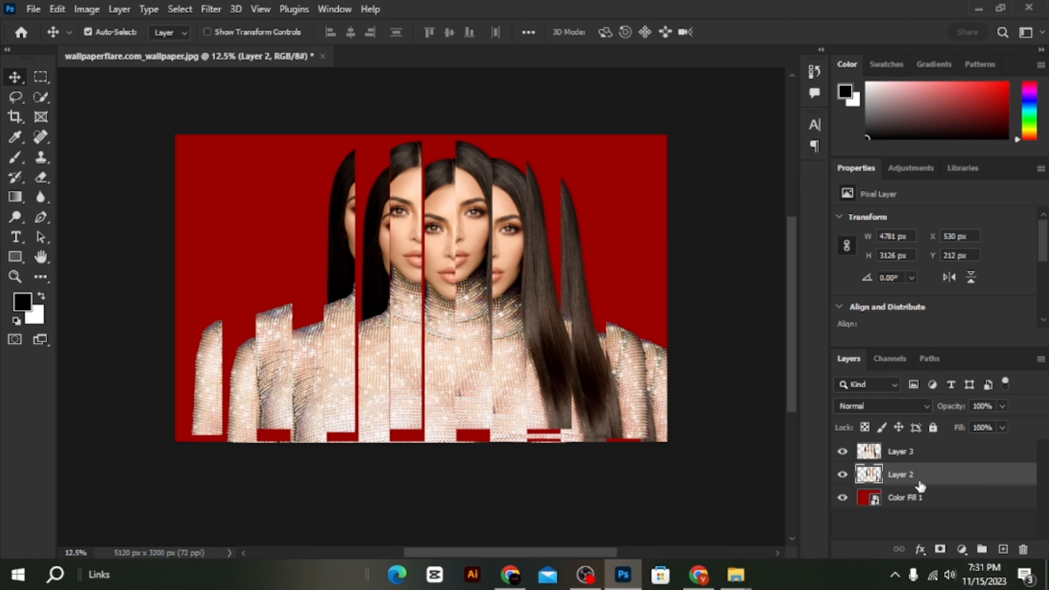
- Nudge the strips on Layer 2 up to Y 52 px to line up their faces with the copy
{"action": "key", "text": "shift+Up"}
{"action": "key", "text": "shift+Up"}
{"action": "key", "text": "shift+Up"}
{"action": "key", "text": "shift+Up"}
{"action": "key", "text": "shift+Up"}
{"action": "key", "text": "shift+Up"}
{"action": "key", "text": "shift+Up"}
{"action": "key", "text": "shift+Up"}
{"action": "key", "text": "shift+Up"}
{"action": "key", "text": "shift+Up"}
{"action": "key", "text": "shift+Up"}
{"action": "key", "text": "shift+Up"}
{"action": "key", "text": "shift+Up"}
{"action": "key", "text": "shift+Up"}
{"action": "key", "text": "shift+Up"}
{"action": "key", "text": "shift+Up"}
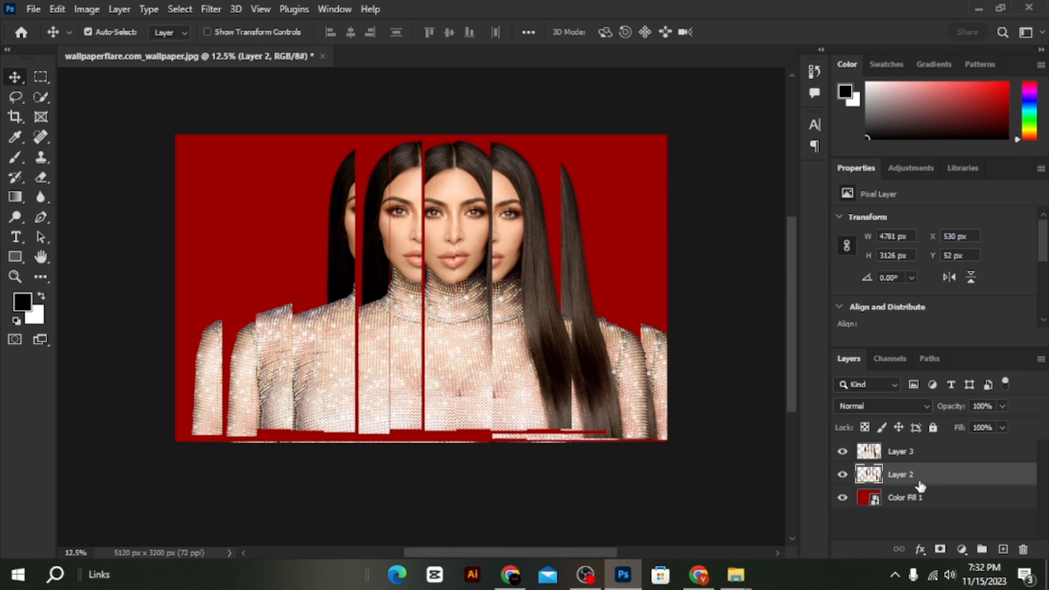
{"action": "key", "text": "shift+Right"}
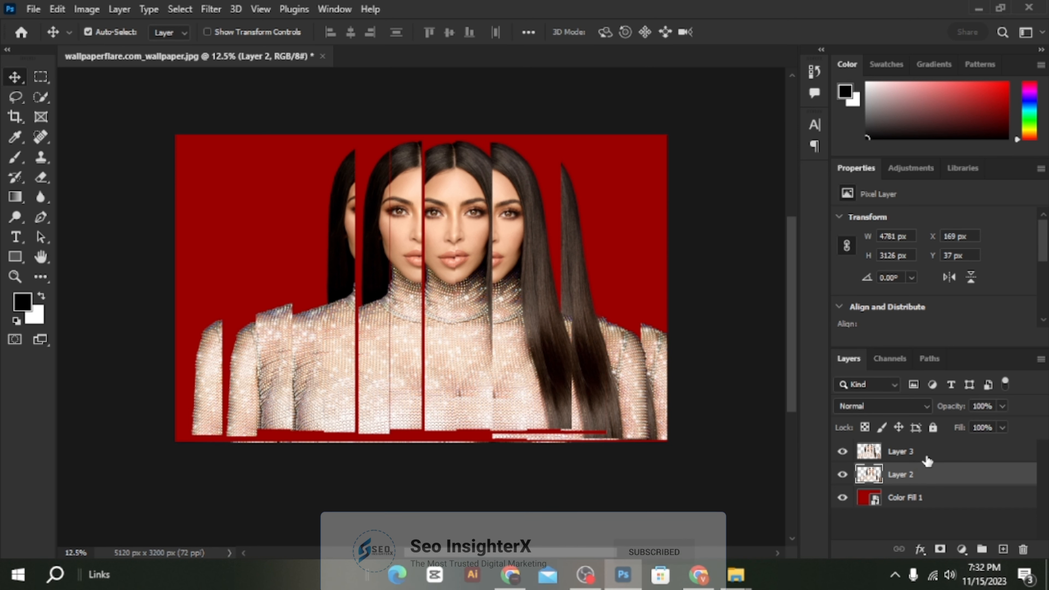
- Nudge the copied strips on Layer 3 down to Y 207 px, so they reach the canvas's lower edge
{"action": "left_click", "coordinate": [927, 460]}
{"action": "key", "text": "shift+Down"}
{"action": "key", "text": "shift+Down"}
{"action": "key", "text": "shift+Down"}
{"action": "key", "text": "shift+Down"}
{"action": "key", "text": "shift+Down"}
{"action": "key", "text": "shift+Down"}
{"action": "key", "text": "shift+Down"}
{"action": "key", "text": "shift+Down"}
{"action": "key", "text": "shift+Down"}
{"action": "key", "text": "shift+Down"}
{"action": "key", "text": "shift+Down"}
{"action": "key", "text": "shift+Down"}
{"action": "key", "text": "shift+Down"}
{"action": "key", "text": "shift+Down"}
{"action": "key", "text": "shift+Down"}
{"action": "key", "text": "shift+Down"}
{"action": "key", "text": "shift+Down"}
{"action": "key", "text": "shift+Down"}
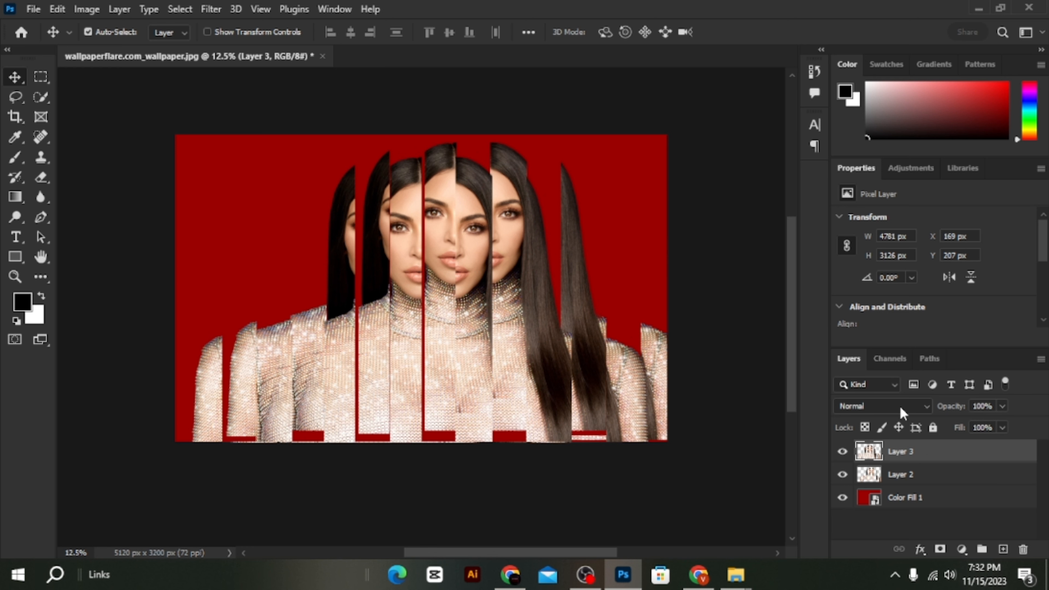
- Nudge the strips on Layer 2 down and left to X 490 px and Y 192 px
{"action": "left_click", "coordinate": [935, 481]}
{"action": "key", "text": "shift+Down"}
{"action": "key", "text": "shift+Down"}
{"action": "key", "text": "shift+Down"}
{"action": "key", "text": "shift+Down"}
{"action": "key", "text": "shift+Down"}
{"action": "key", "text": "shift+Down"}
{"action": "key", "text": "shift+Down"}
{"action": "key", "text": "shift+Down"}
{"action": "key", "text": "shift+Down"}
{"action": "key", "text": "shift+Down"}
{"action": "key", "text": "shift+Down"}
{"action": "key", "text": "shift+Down"}
{"action": "key", "text": "shift+Down"}
{"action": "key", "text": "shift+Down"}
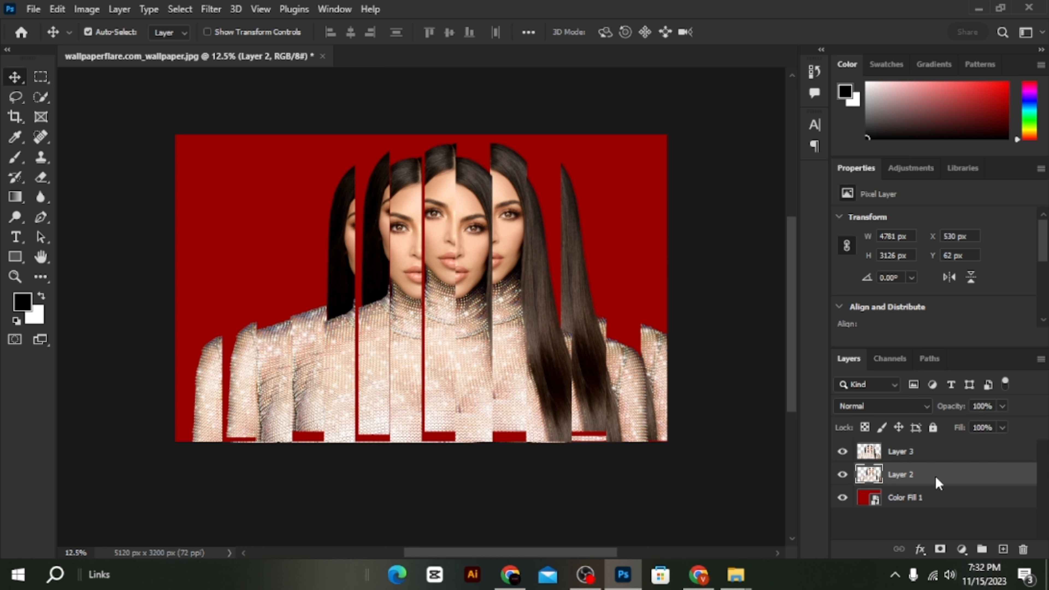
{"action": "key", "text": "shift+Left"}
{"action": "key", "text": "shift+Left"}
{"action": "key", "text": "shift+Left"}
{"action": "key", "text": "shift+Left"}
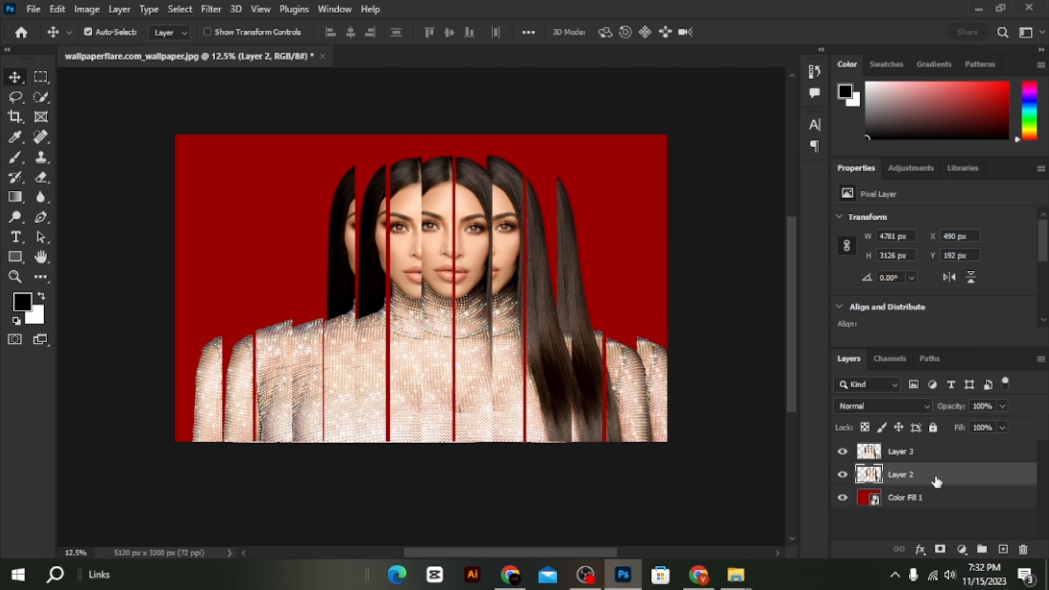
- Fine-tune the vertical alignment of the strips on Layer 2 to Y 194 px, keeping X at 490 px
{"action": "key", "text": "shift+Down"}
{"action": "key", "text": "shift+Right"}
{"action": "key", "text": "shift+Left"}
{"action": "key", "text": "shift+Down"}
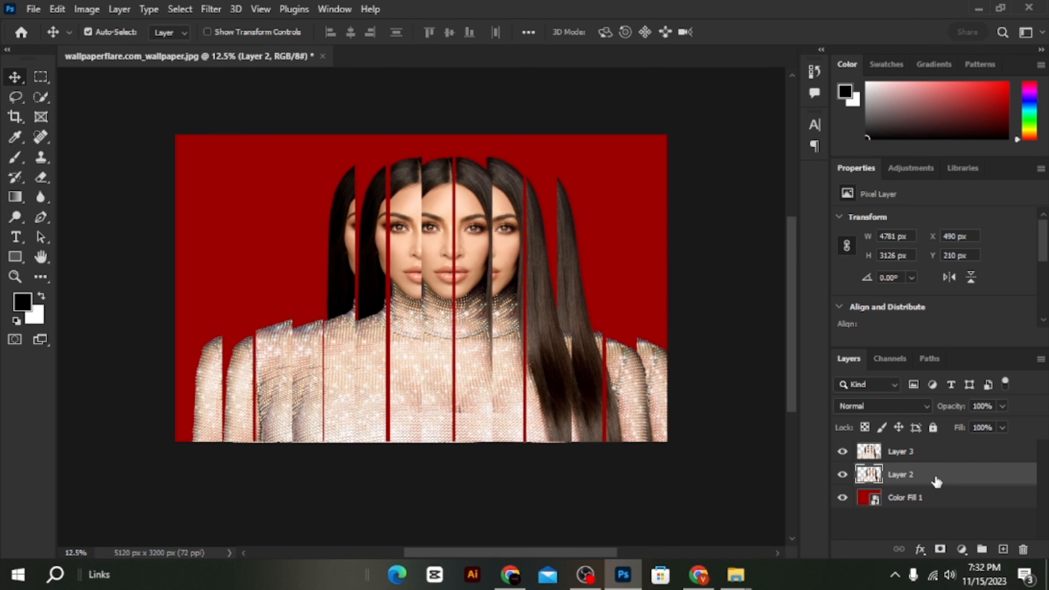
{"action": "key", "text": "Up"}
{"action": "key", "text": "Up"}
{"action": "key", "text": "Up"}
{"action": "key", "text": "Up"}
{"action": "key", "text": "Up"}
{"action": "key", "text": "Up"}
{"action": "key", "text": "Up"}
{"action": "key", "text": "Up"}
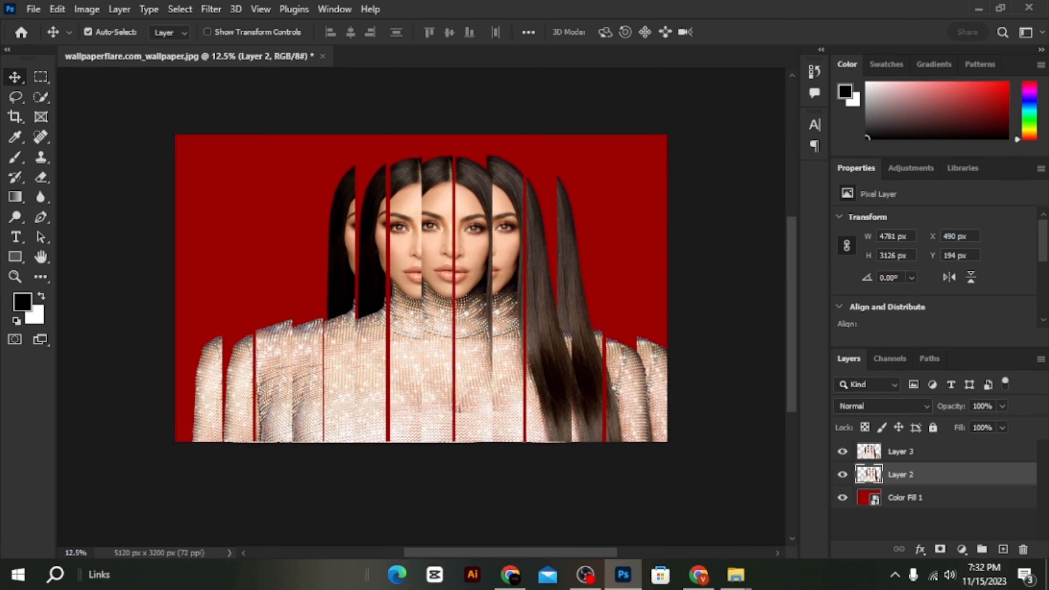
- Apply a Gaussian Blur with a 29.1-pixel radius to the strips on Layer 2
{"action": "left_click", "coordinate": [222, 7]}
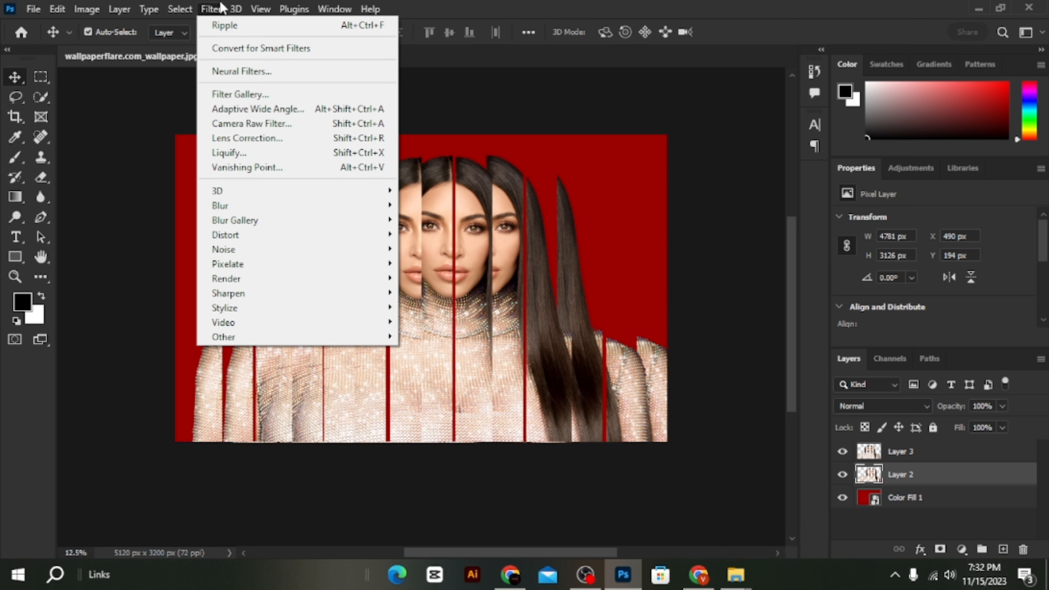
{"action": "mouse_move", "coordinate": [262, 206]}
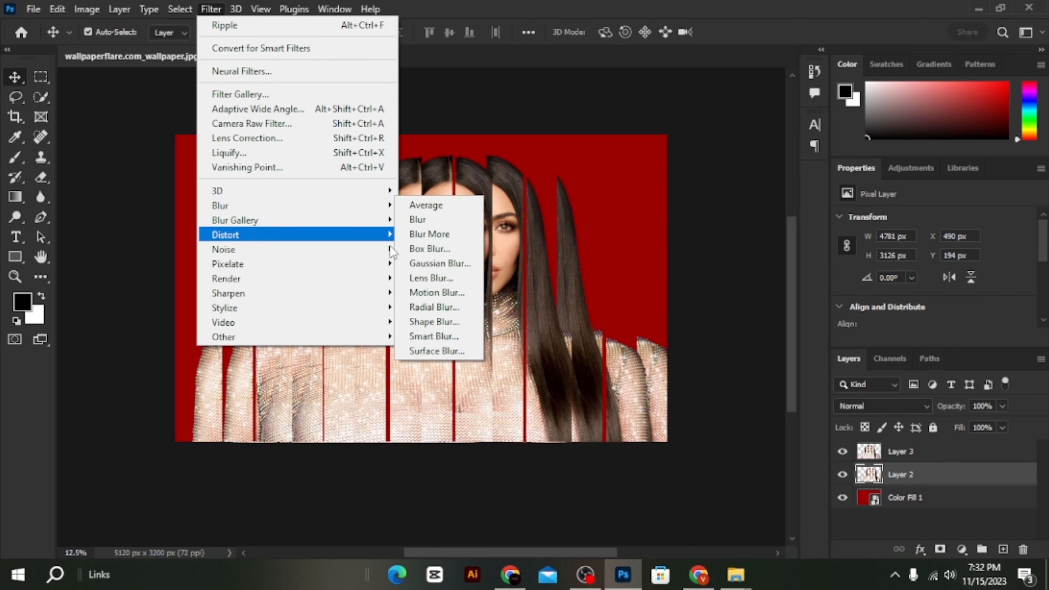
{"action": "left_click", "coordinate": [440, 264]}
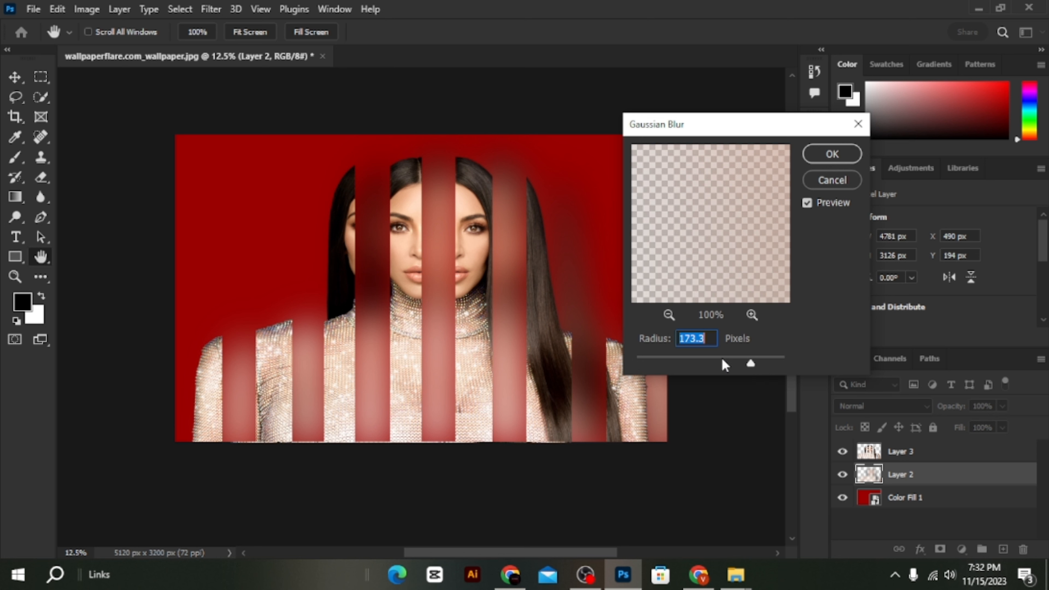
{"action": "left_click_drag", "start_coordinate": [725, 365], "coordinate": [706, 360]}
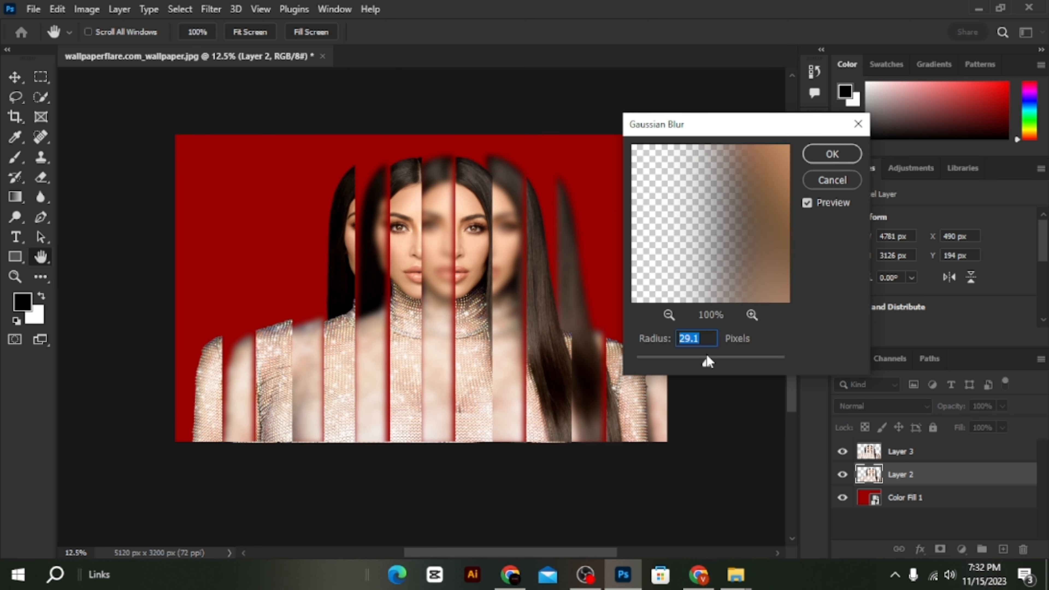
{"action": "left_click", "coordinate": [833, 157]}
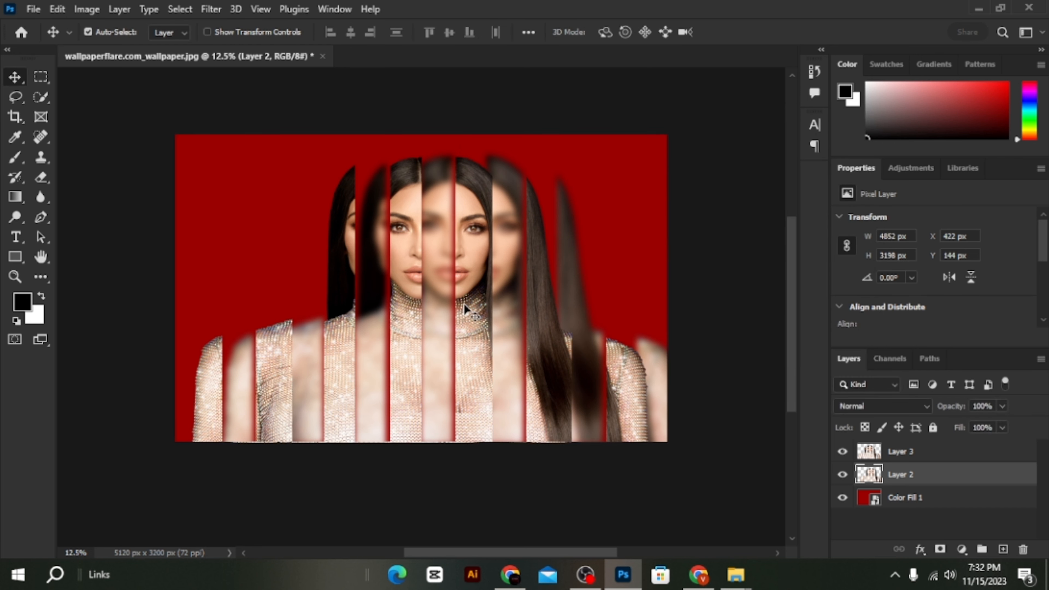
- Nudge the sharp strips on Layer 3 slightly down, by two large nudges
{"action": "left_click", "coordinate": [471, 291]}
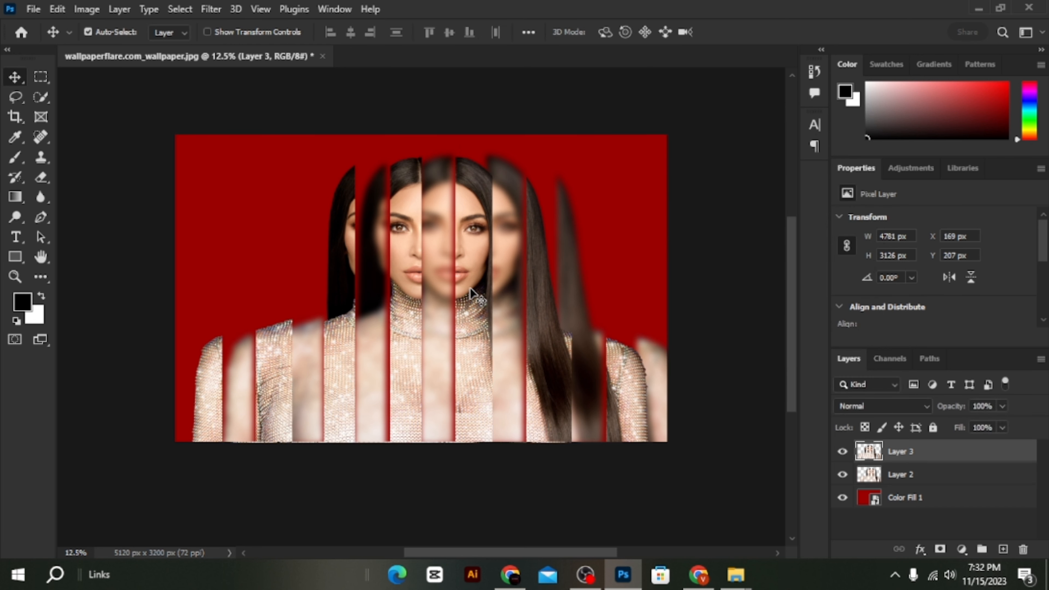
{"action": "key", "text": "shift+Down"}
{"action": "key", "text": "shift+Down"}
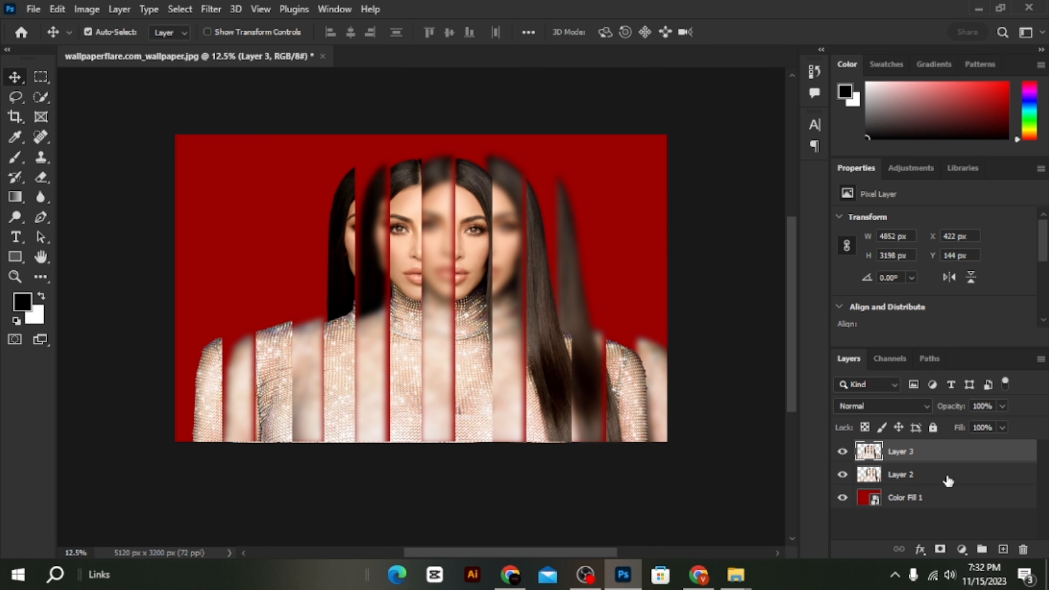
- Add a gradient fill layer directly above Layer 2, using the pink-to-blue preset from the Purples group
{"action": "left_click", "coordinate": [934, 476]}
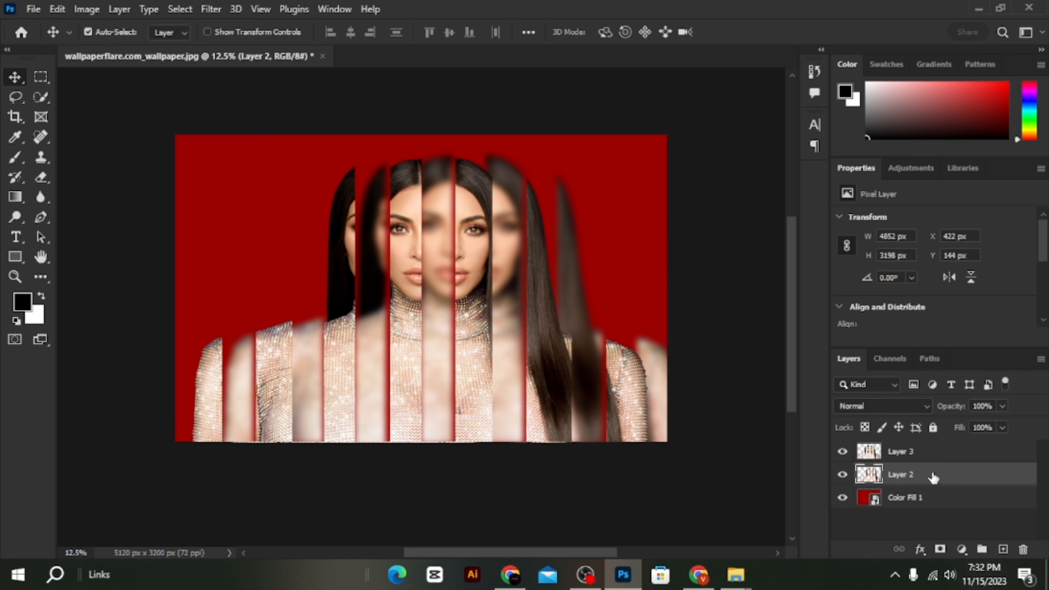
{"action": "left_click", "coordinate": [959, 550]}
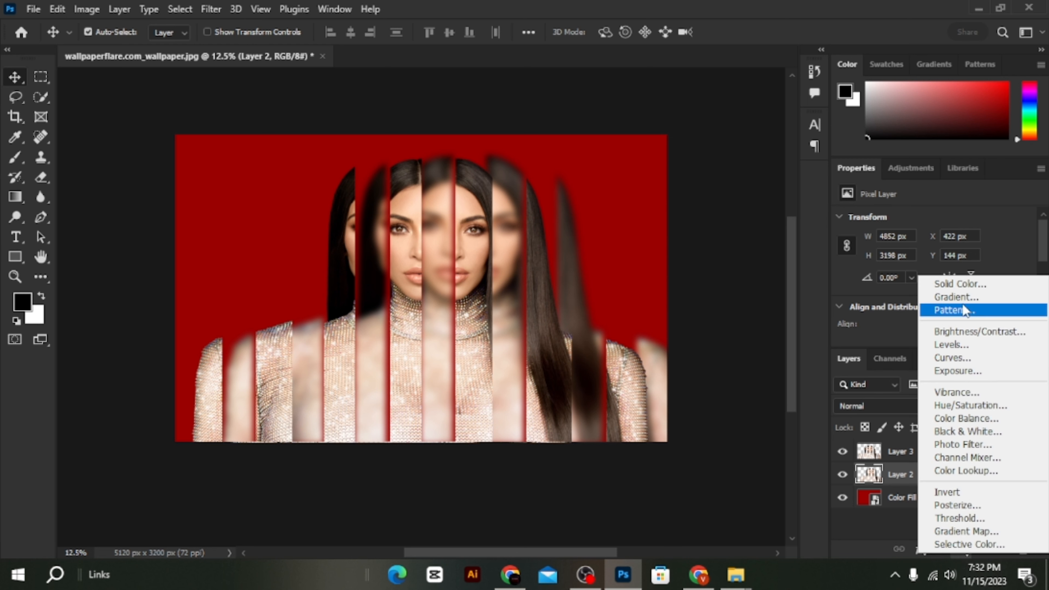
{"action": "left_click", "coordinate": [957, 298]}
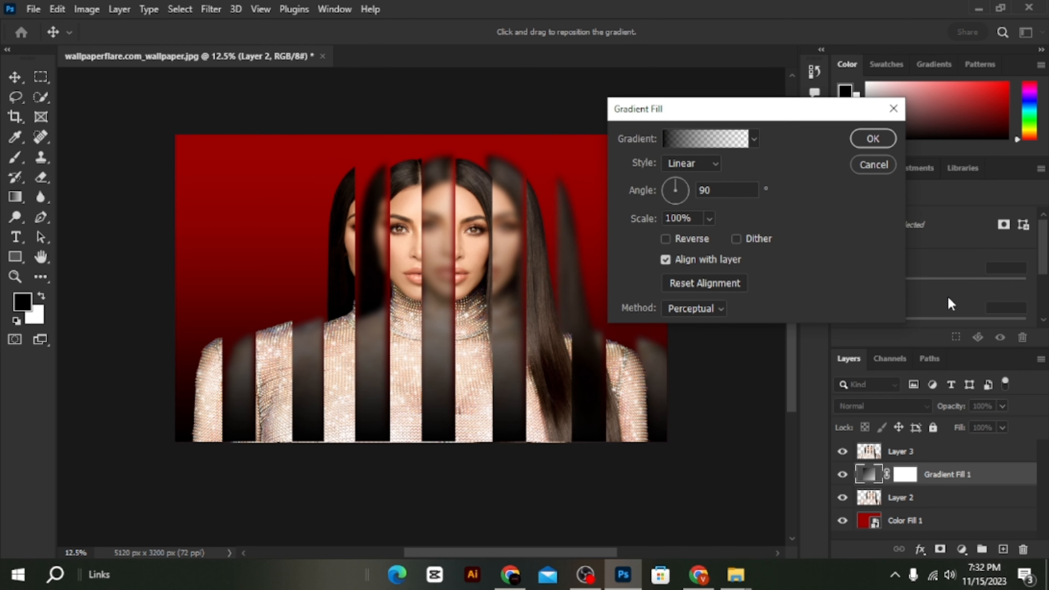
{"action": "left_click", "coordinate": [754, 140]}
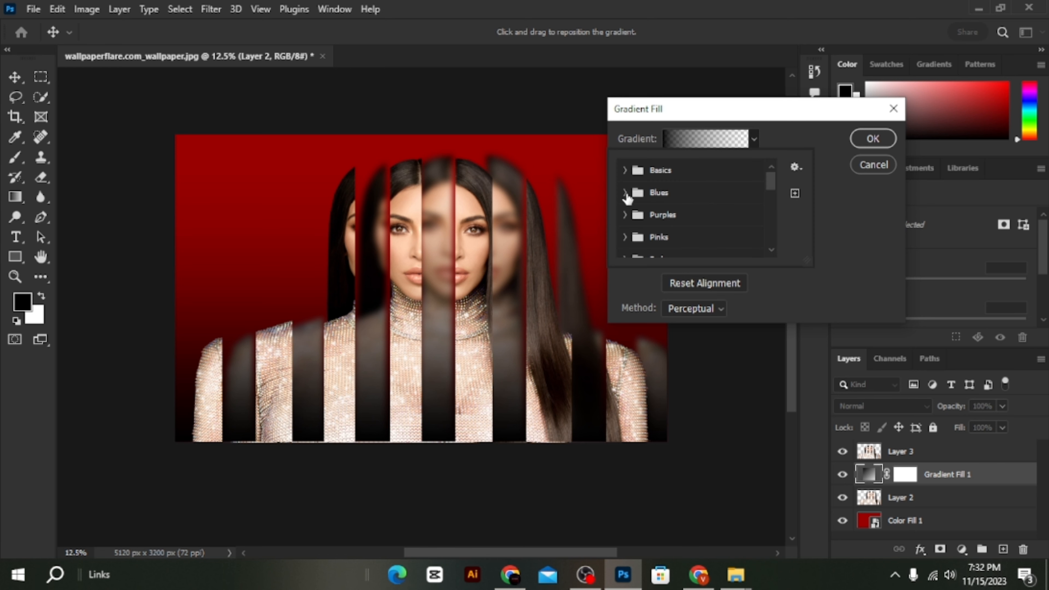
{"action": "left_click", "coordinate": [625, 215]}
{"action": "left_click", "coordinate": [672, 210]}
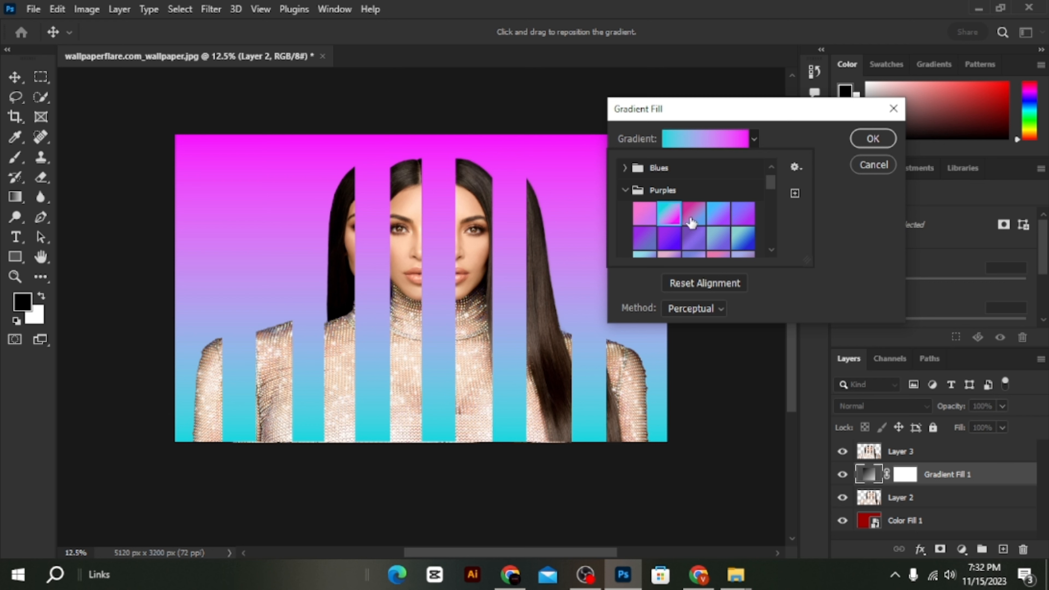
{"action": "left_click", "coordinate": [690, 217]}
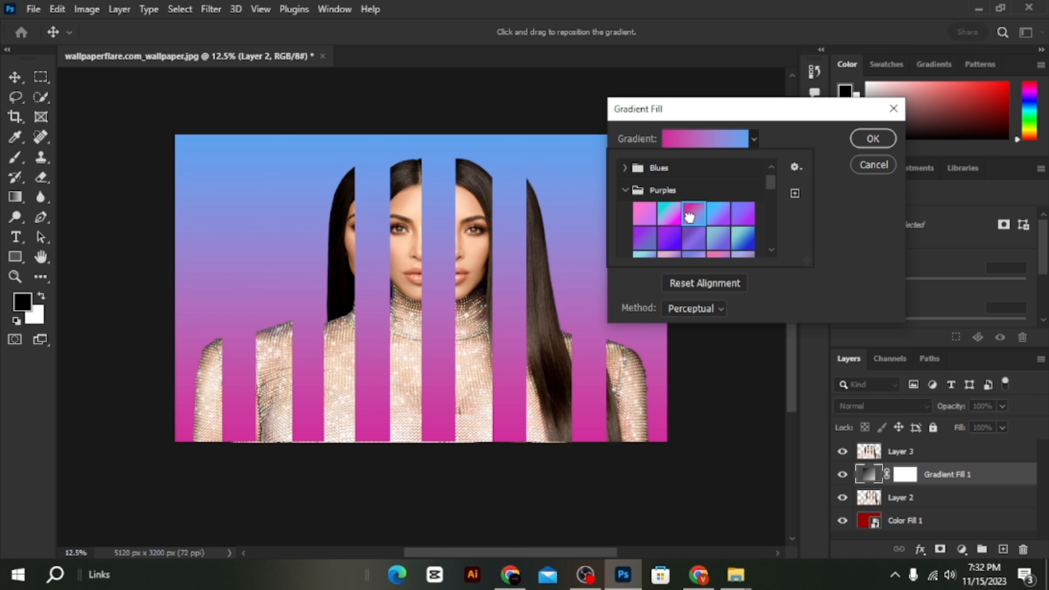
{"action": "left_click", "coordinate": [858, 142]}
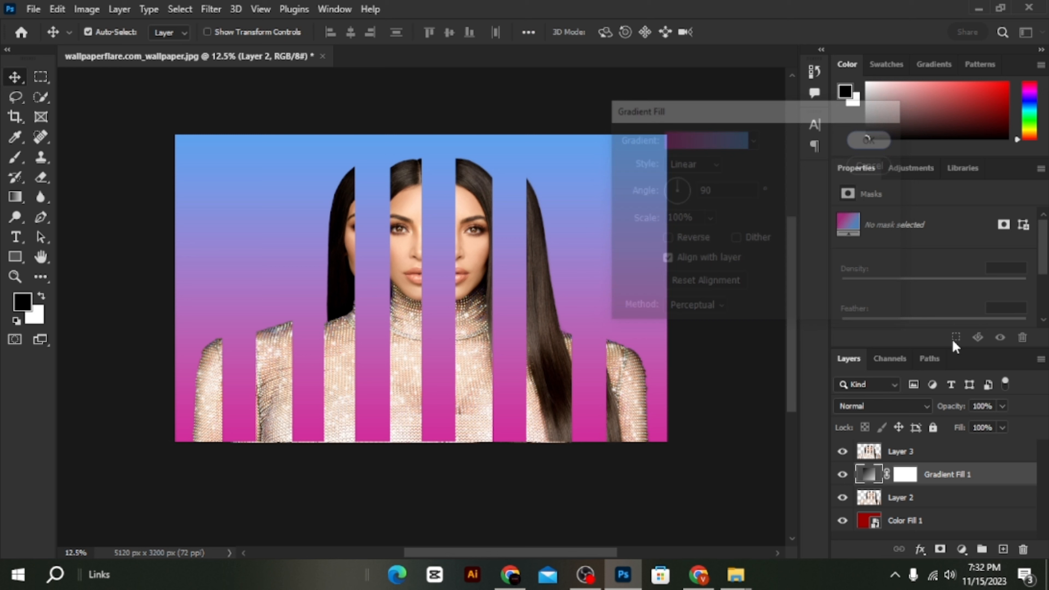
- Clip the gradient fill layer to the blurred strips on Layer 2
{"action": "right_click", "coordinate": [1016, 481]}
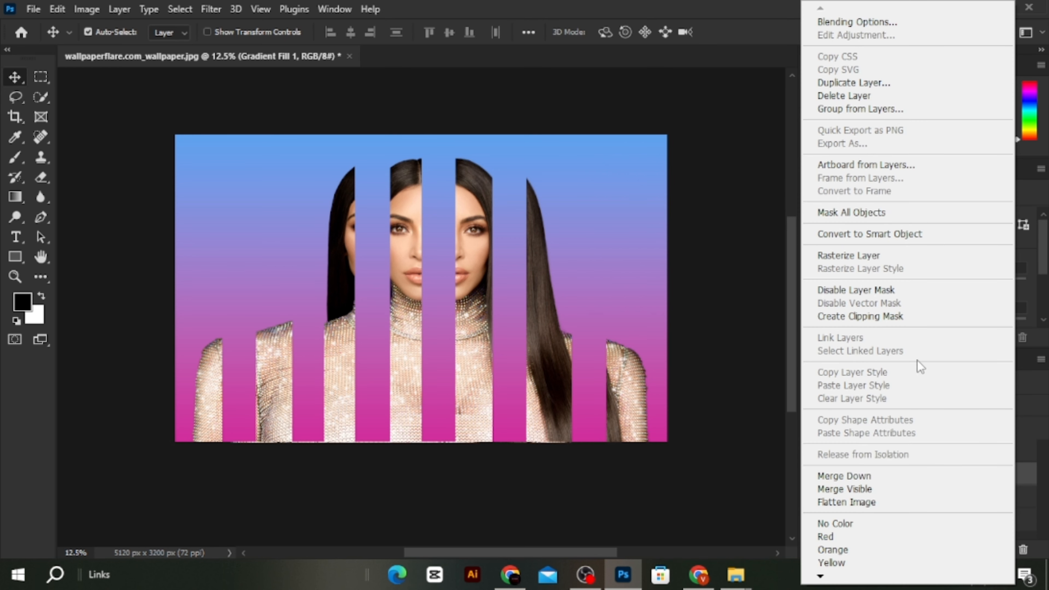
{"action": "left_click", "coordinate": [887, 321]}
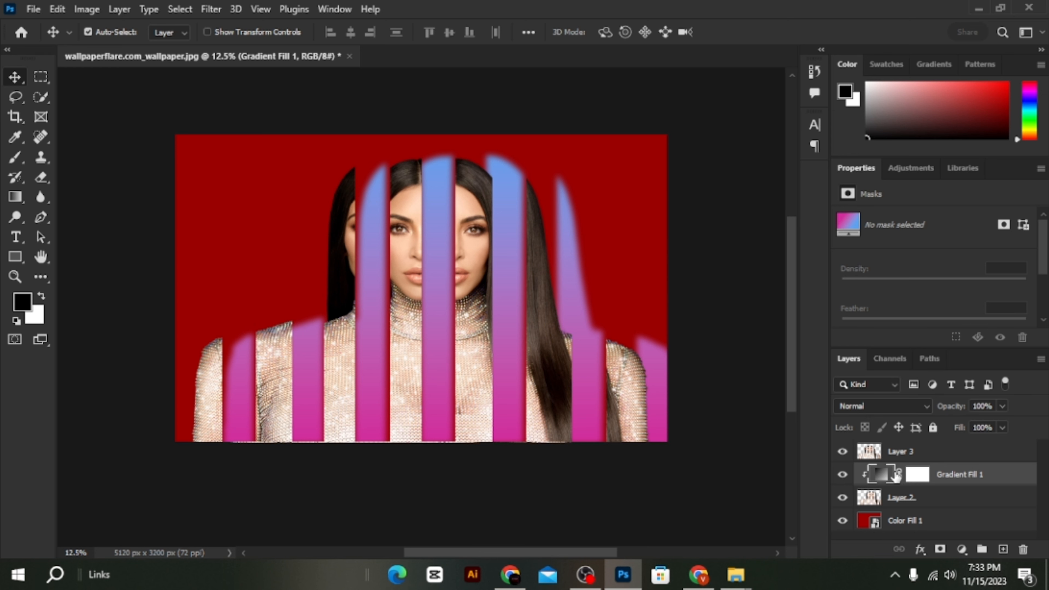
{"action": "scroll", "coordinate": [1012, 499], "scroll_direction": "down", "scroll_amount": 1}
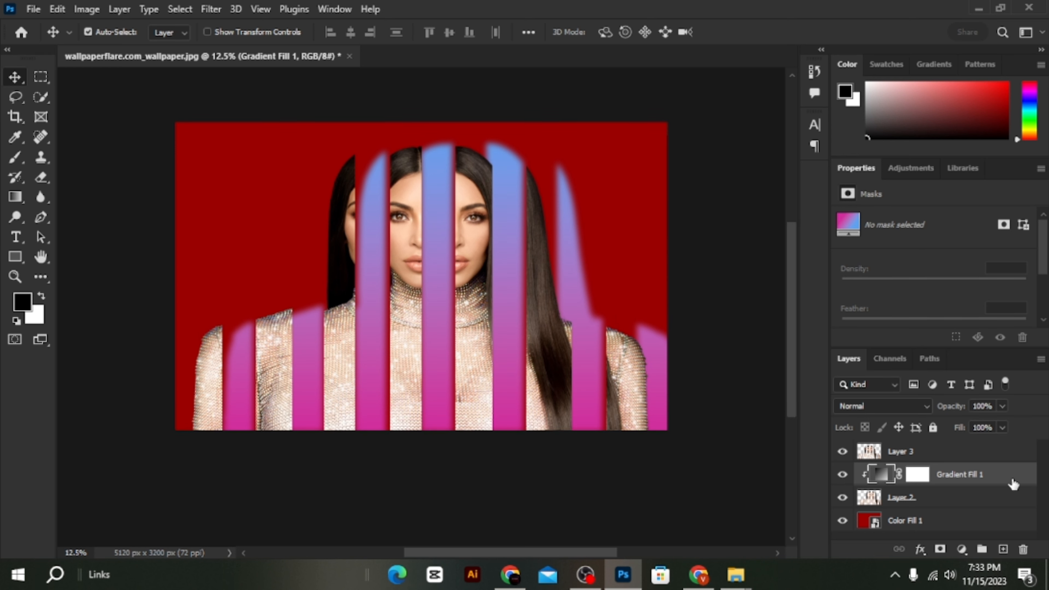
- Reduce the clipped gradient fill layer's opacity to 32% in its blending options
{"action": "double_click", "coordinate": [1013, 483]}
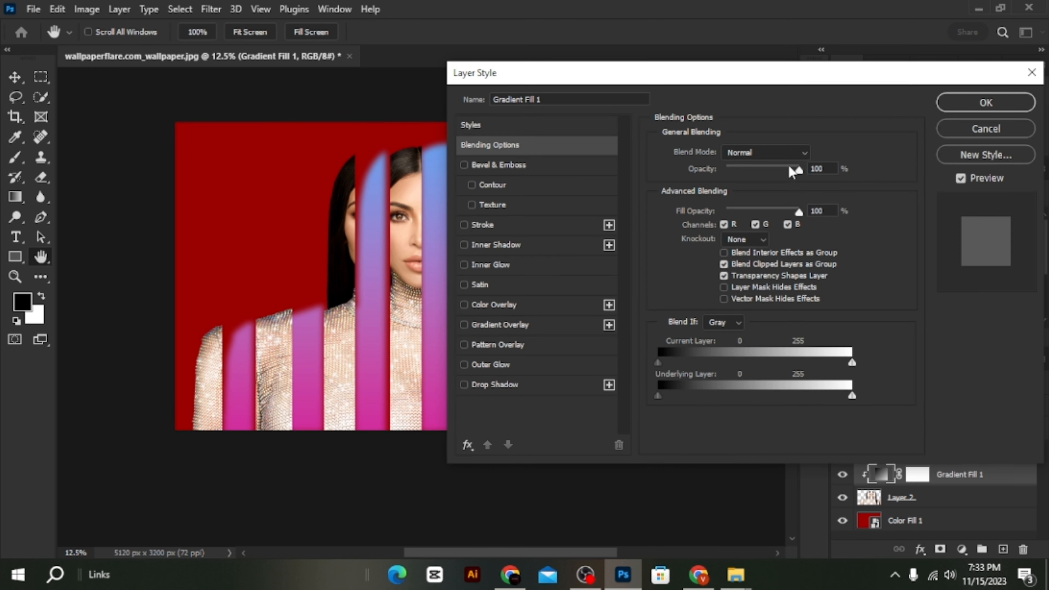
{"action": "left_click_drag", "start_coordinate": [791, 171], "coordinate": [750, 179]}
{"action": "left_click_drag", "start_coordinate": [685, 81], "coordinate": [814, 25]}
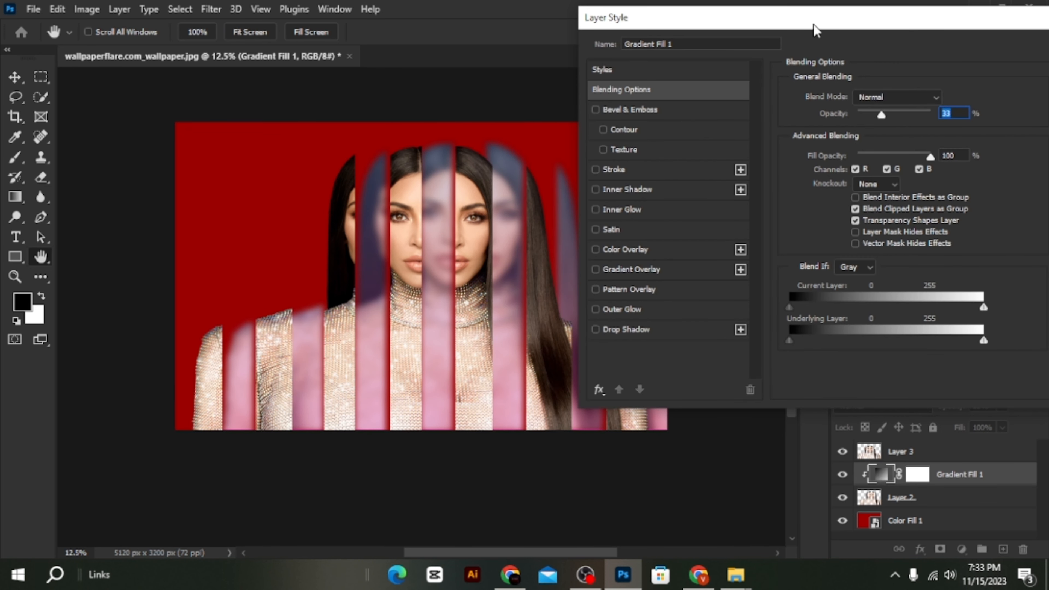
{"action": "left_click_drag", "start_coordinate": [913, 158], "coordinate": [930, 156]}
{"action": "left_click_drag", "start_coordinate": [882, 120], "coordinate": [884, 122]}
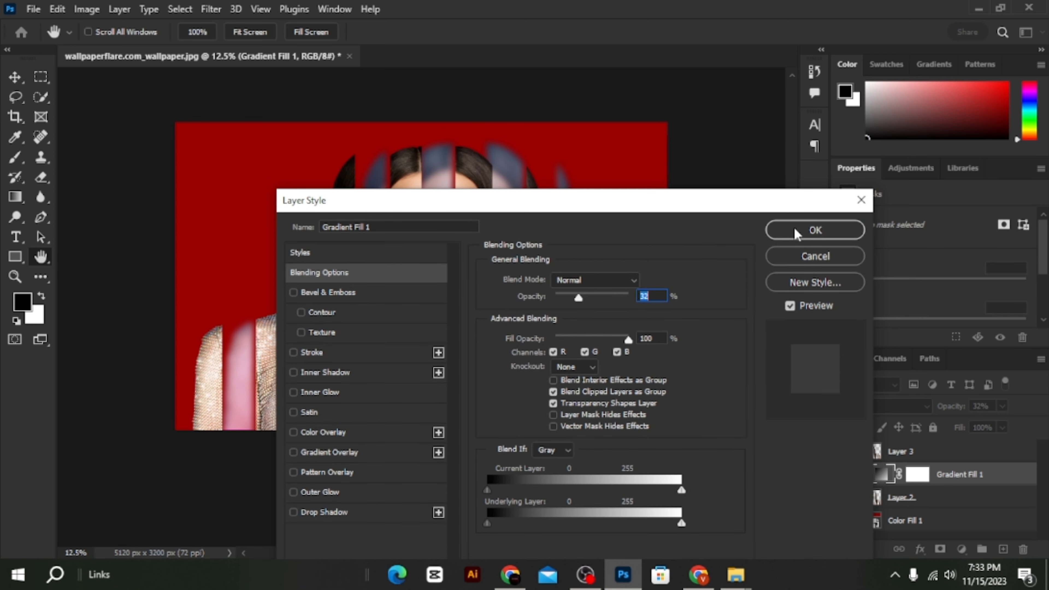
{"action": "left_click", "coordinate": [796, 233]}
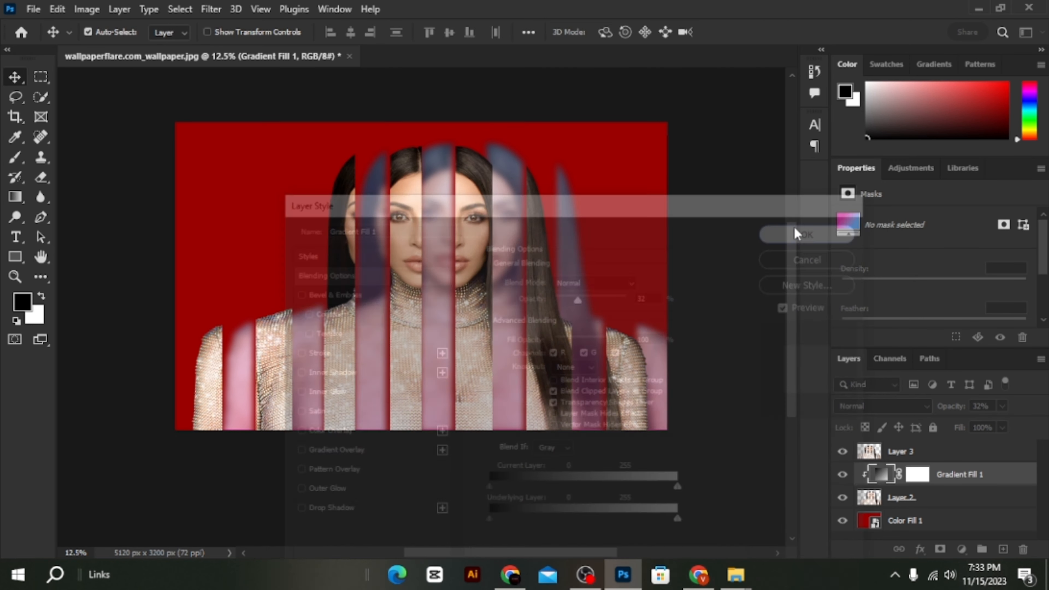
- Move the sharp strips on Layer 3 up and scale them to 104.85%, centred at about X 2560.5 px, Y 1703 px
{"action": "left_click_drag", "start_coordinate": [553, 353], "coordinate": [552, 347]}
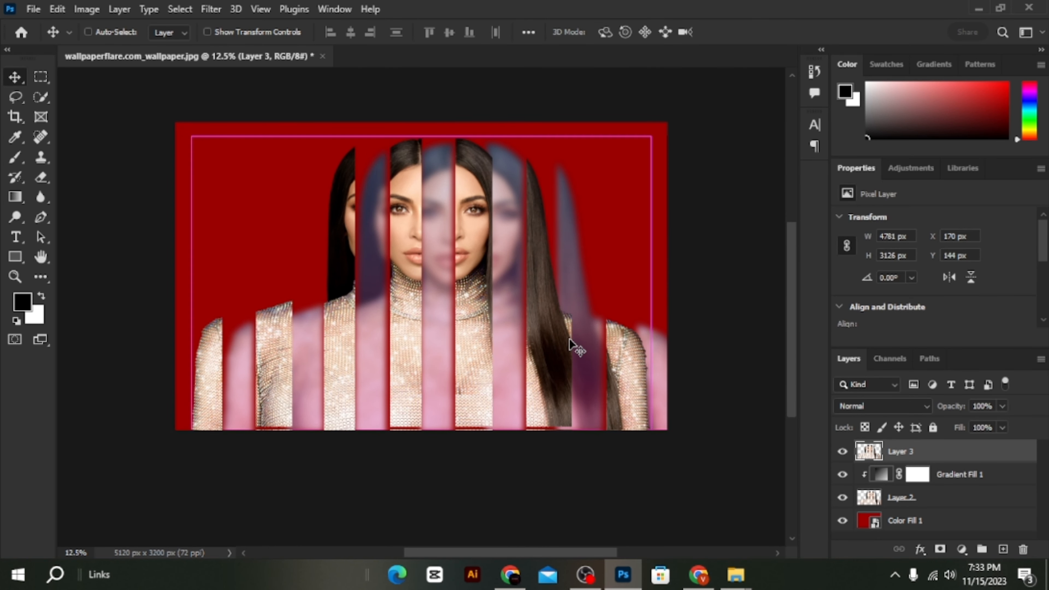
{"action": "key", "text": "ctrl+t"}
{"action": "left_click_drag", "start_coordinate": [421, 450], "coordinate": [421, 453]}
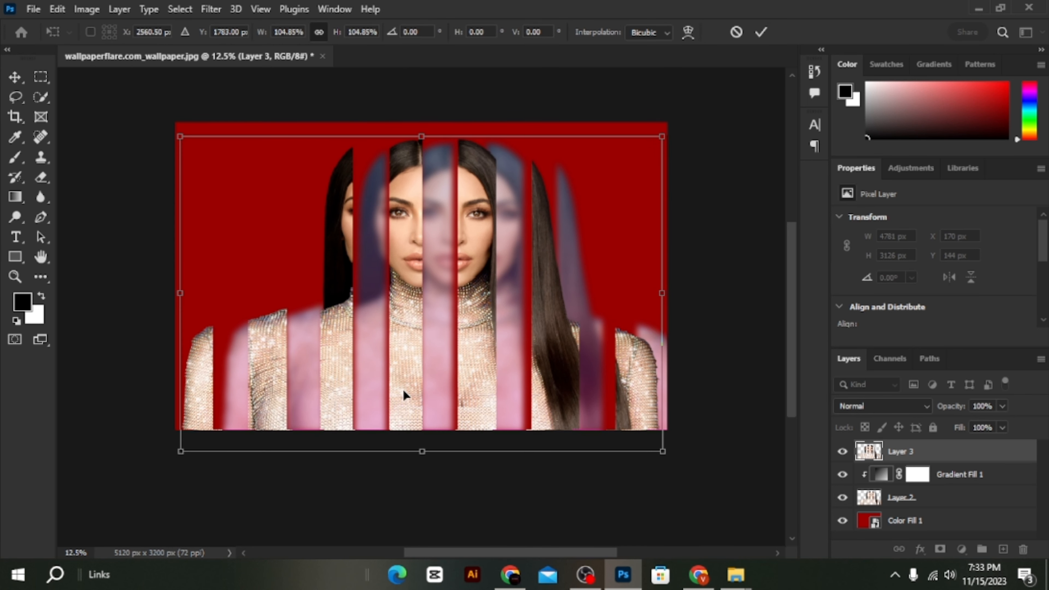
{"action": "left_click_drag", "start_coordinate": [403, 389], "coordinate": [405, 382]}
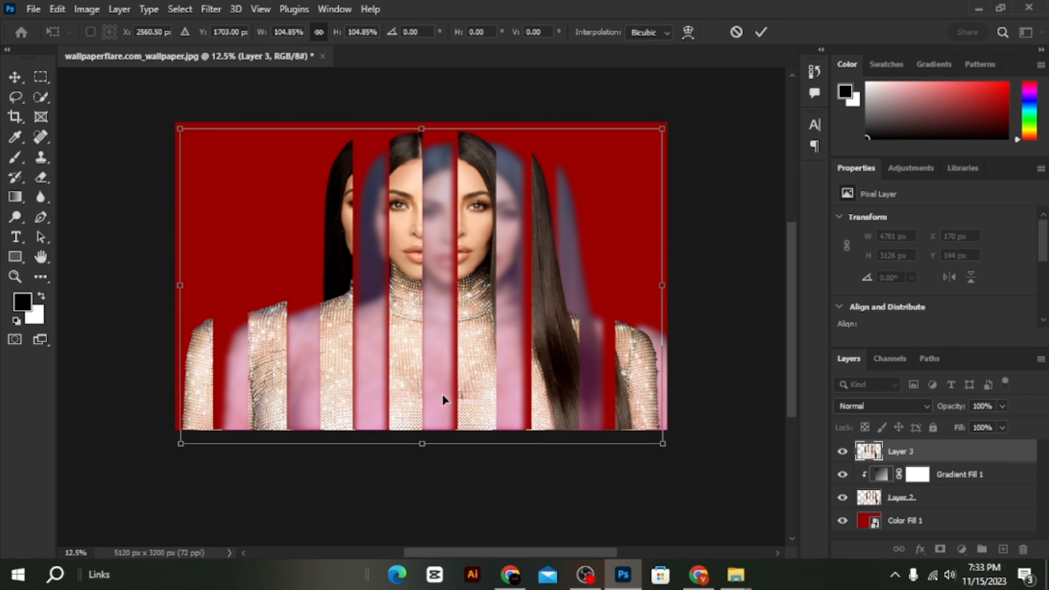
{"action": "key", "text": "Return"}
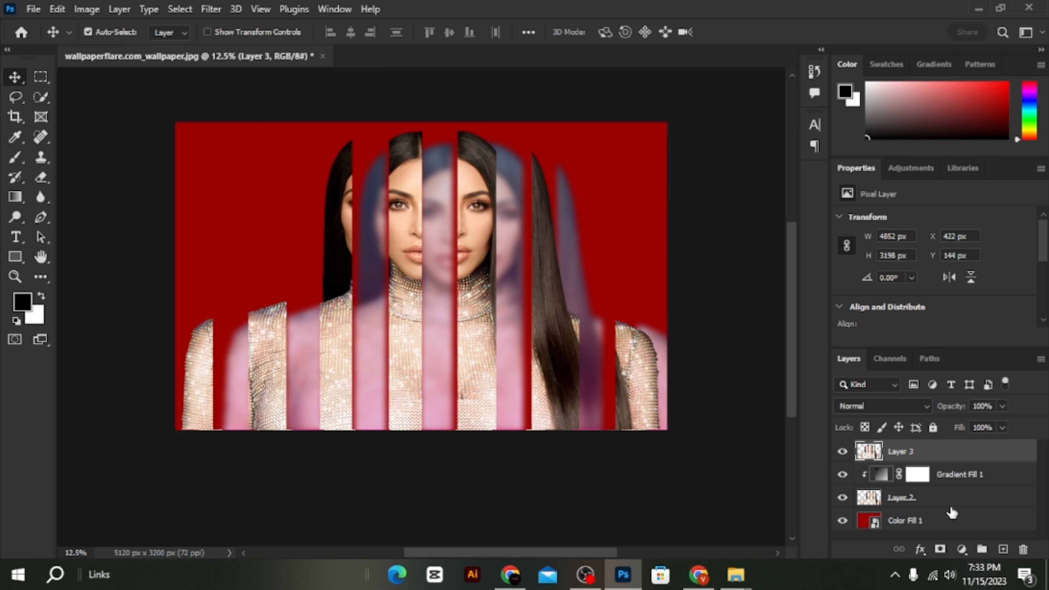
- Merge the gradient fill layer and Layer 2 into one layer
{"action": "left_click", "coordinate": [951, 507]}
{"action": "left_click", "coordinate": [946, 478], "text": "shift"}
{"action": "right_click", "coordinate": [946, 478]}
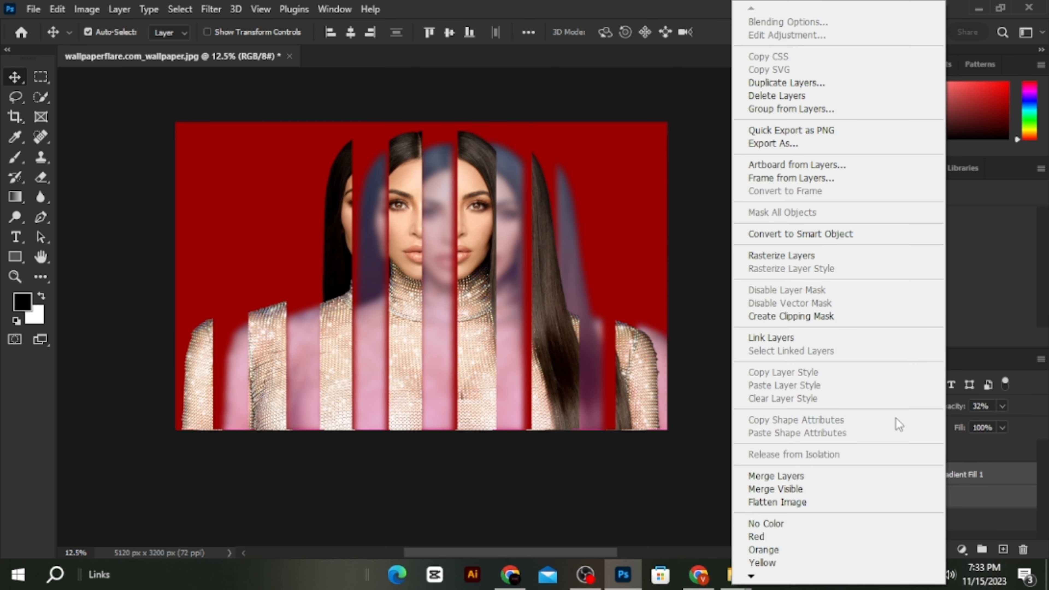
{"action": "left_click", "coordinate": [820, 476]}
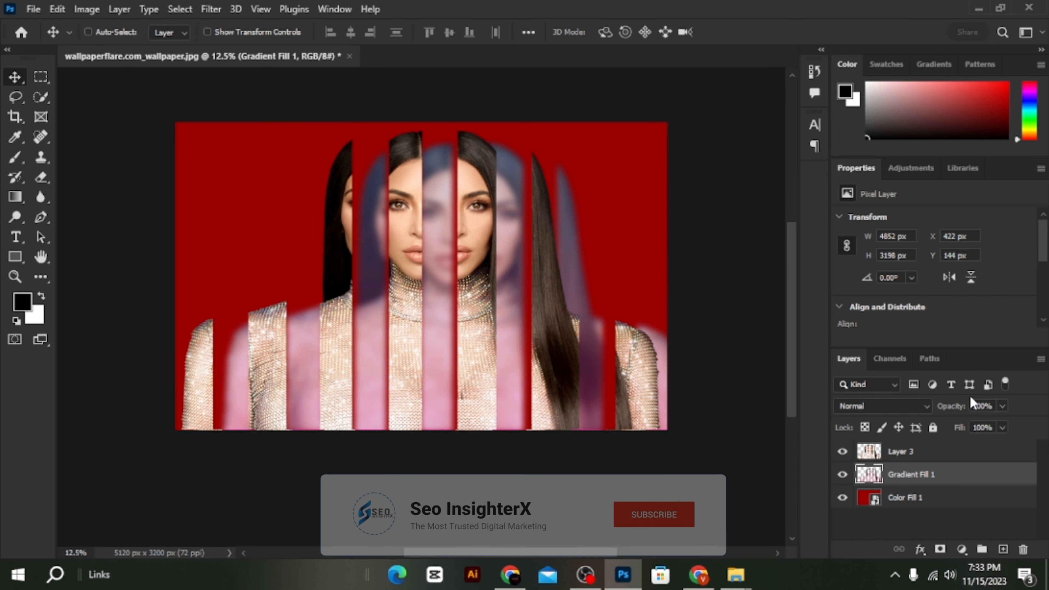
- Enlarge and reposition the merged blurred strips to about 5196 × 3352 px at X 278 px, Y 20 px, filling the gaps between the sharp strips
{"action": "key", "text": "ctrl+t"}
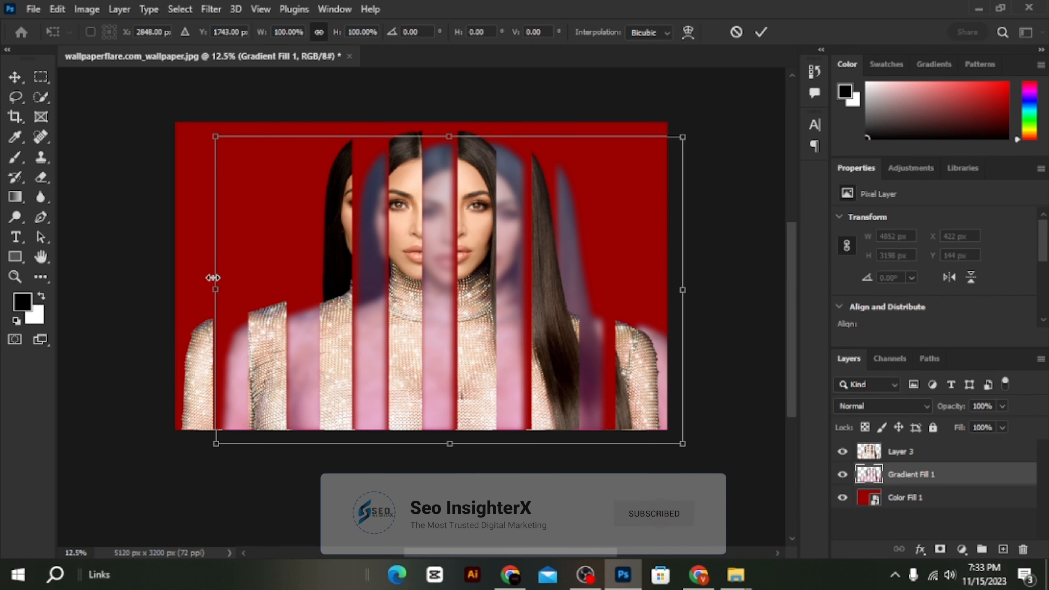
{"action": "left_click_drag", "start_coordinate": [213, 277], "coordinate": [206, 276]}
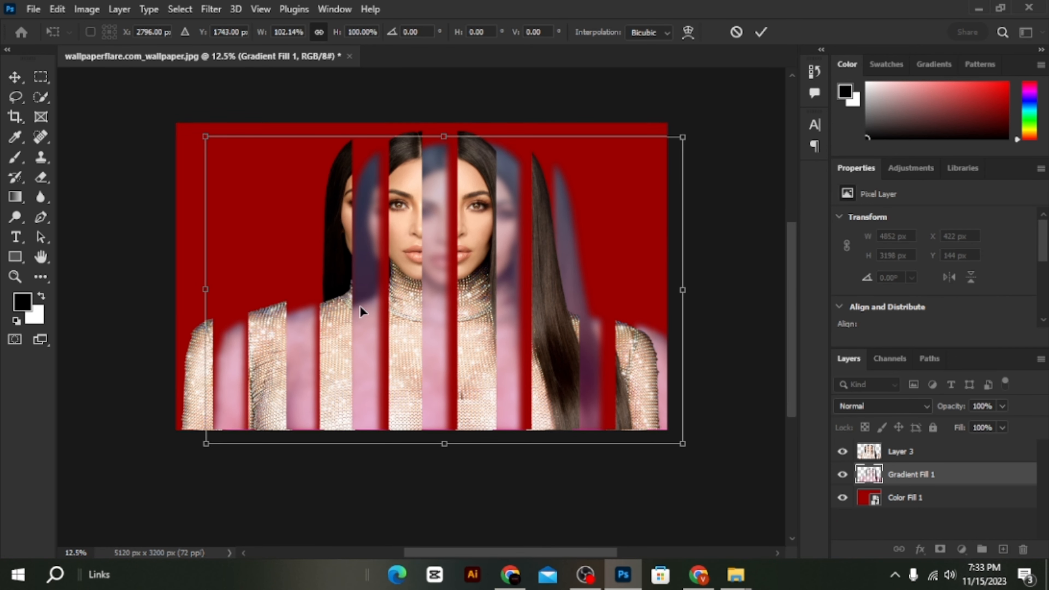
{"action": "left_click_drag", "start_coordinate": [360, 306], "coordinate": [367, 303]}
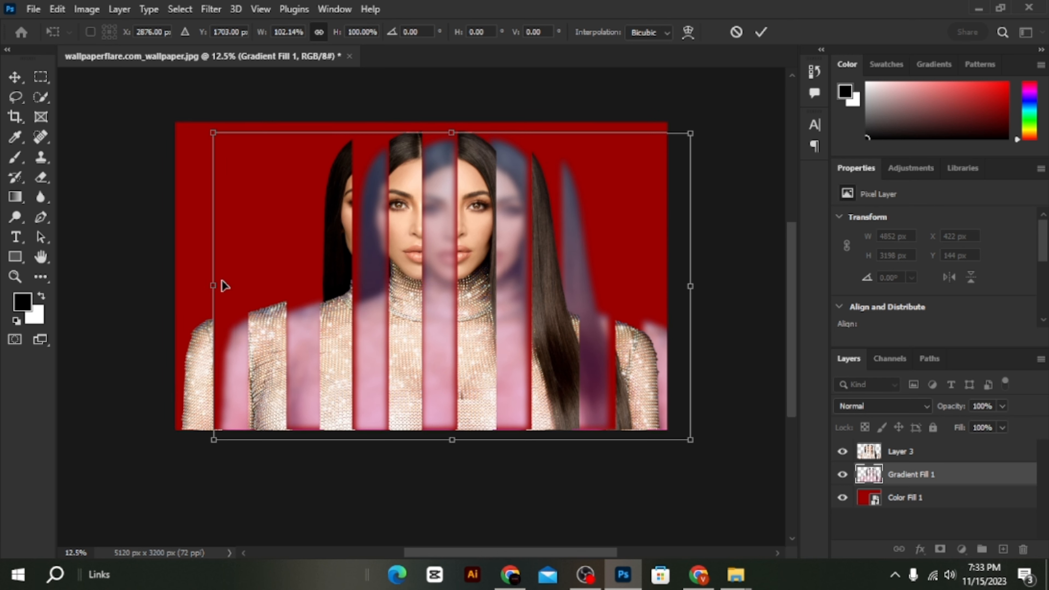
{"action": "left_click_drag", "start_coordinate": [211, 284], "coordinate": [193, 285]}
{"action": "left_click_drag", "start_coordinate": [263, 326], "coordinate": [260, 320]}
{"action": "key", "text": "Return"}
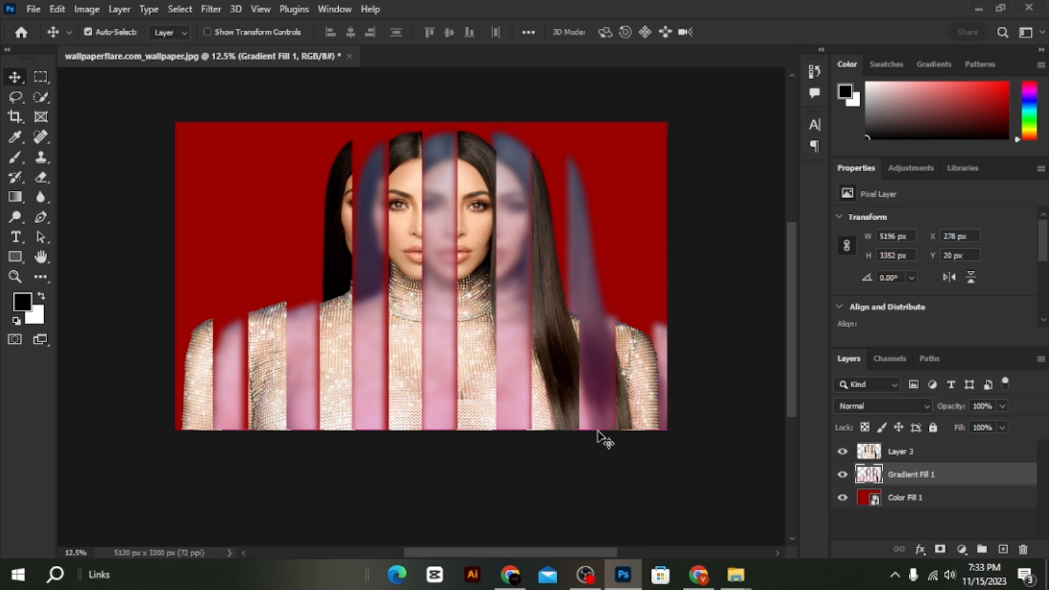
- Merge Layer 3 with the blurred strips layer and check the merged layer by toggling its visibility
{"action": "left_click", "coordinate": [976, 460], "text": "shift"}
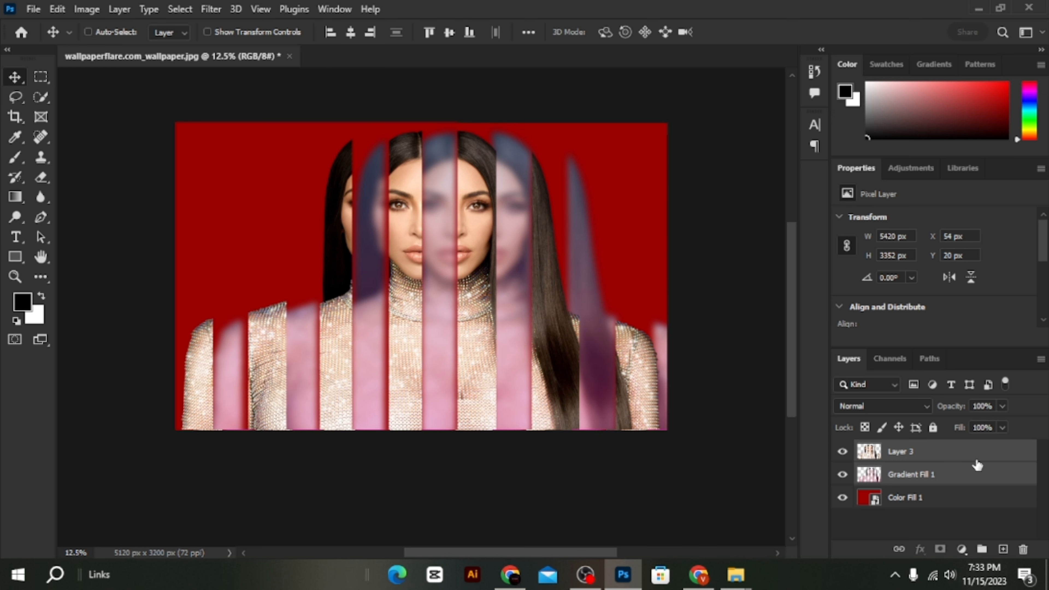
{"action": "right_click", "coordinate": [976, 459]}
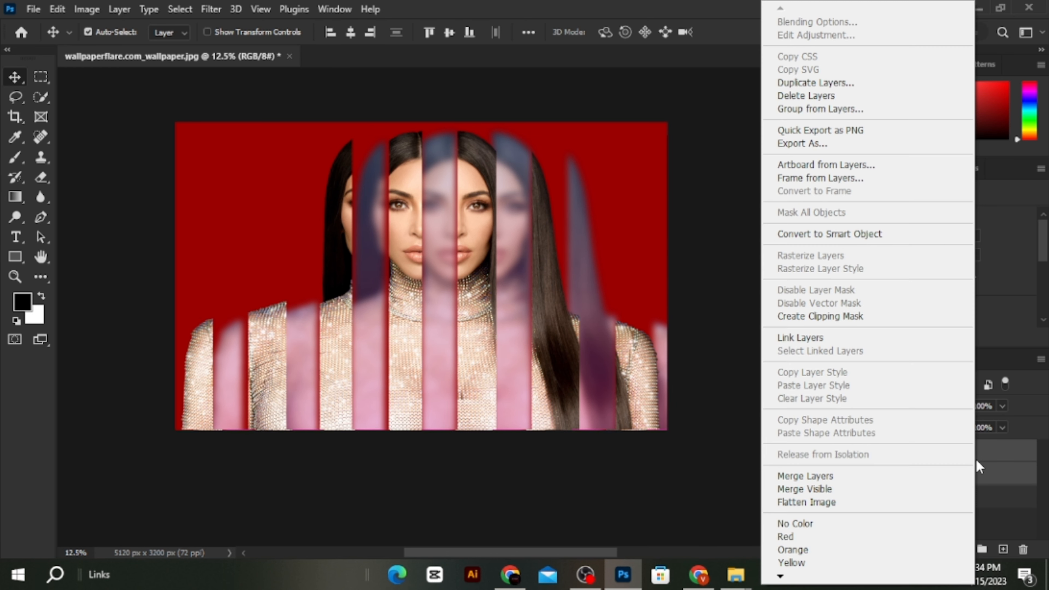
{"action": "left_click", "coordinate": [830, 476]}
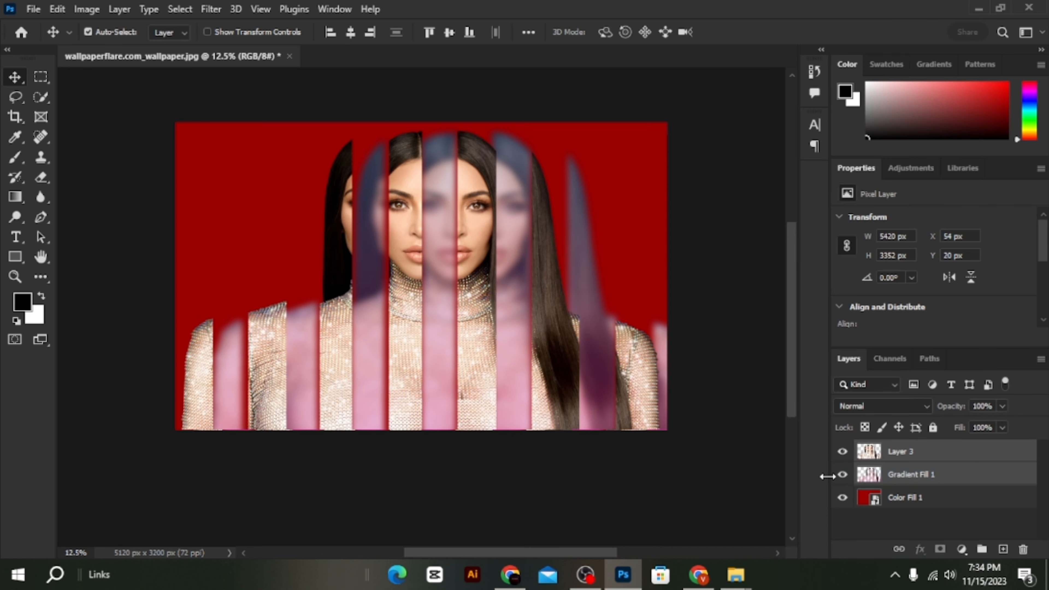
{"action": "left_click", "coordinate": [842, 451]}
{"action": "left_click", "coordinate": [842, 451]}
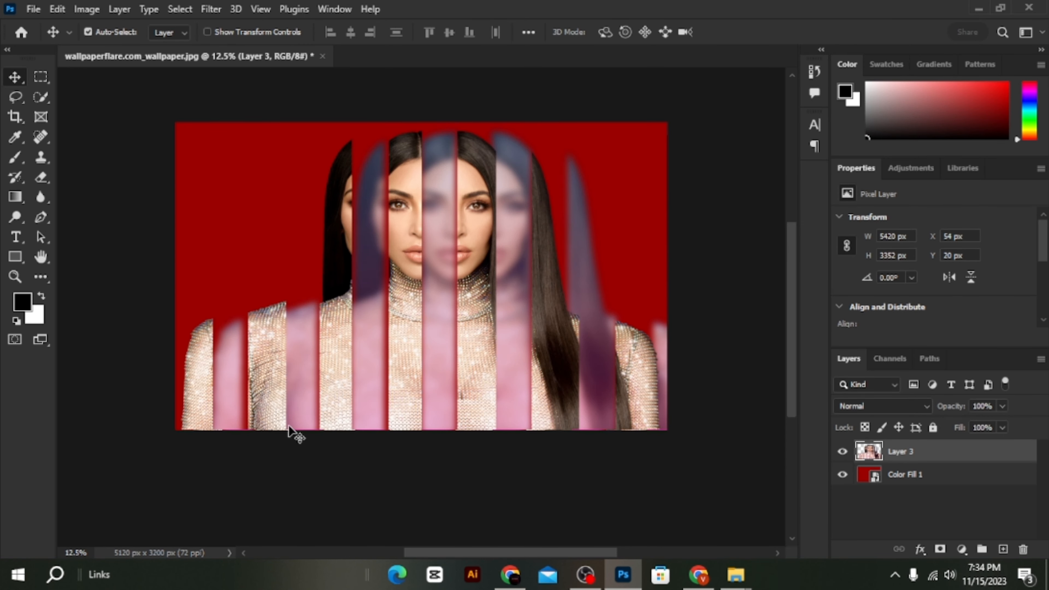
- Draw an unfilled rectangle about 2356 × 3333 px from just off the portrait's centre to the canvas's right edge
{"action": "left_click", "coordinate": [15, 258]}
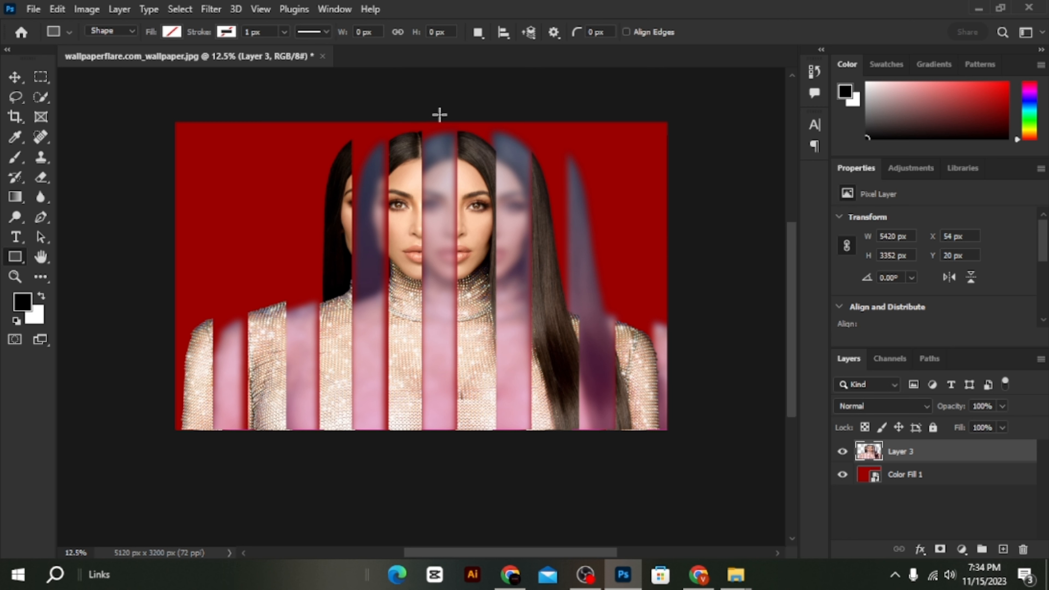
{"action": "left_click_drag", "start_coordinate": [439, 114], "coordinate": [666, 435]}
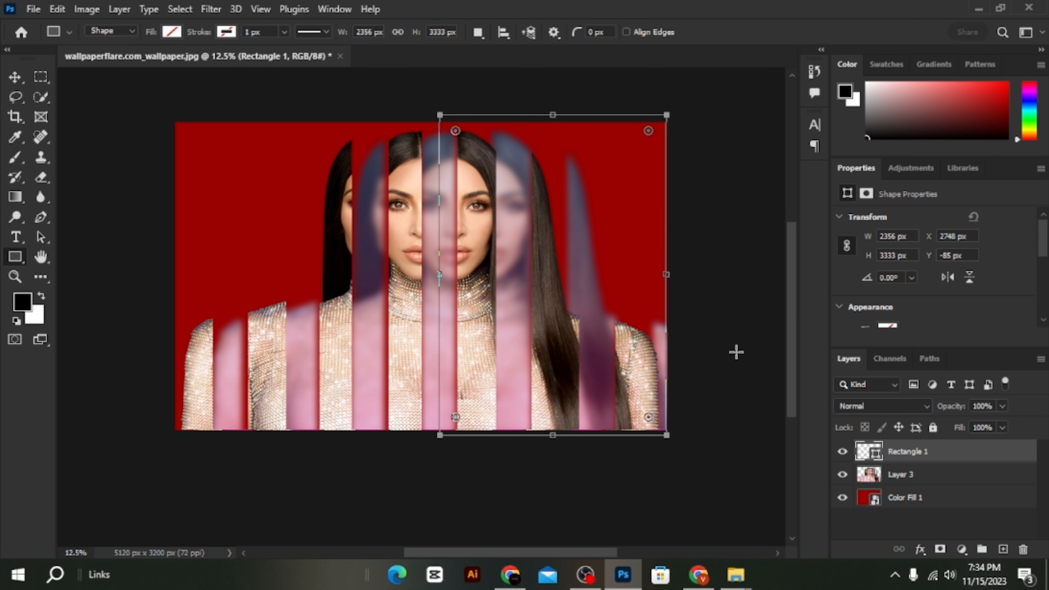
- Fill the rectangle over the portrait's right half with bright red
{"action": "scroll", "coordinate": [735, 352], "scroll_direction": "down", "scroll_amount": 1}
{"action": "scroll", "coordinate": [902, 289], "scroll_direction": "down", "scroll_amount": 1}
{"action": "left_click", "coordinate": [887, 268]}
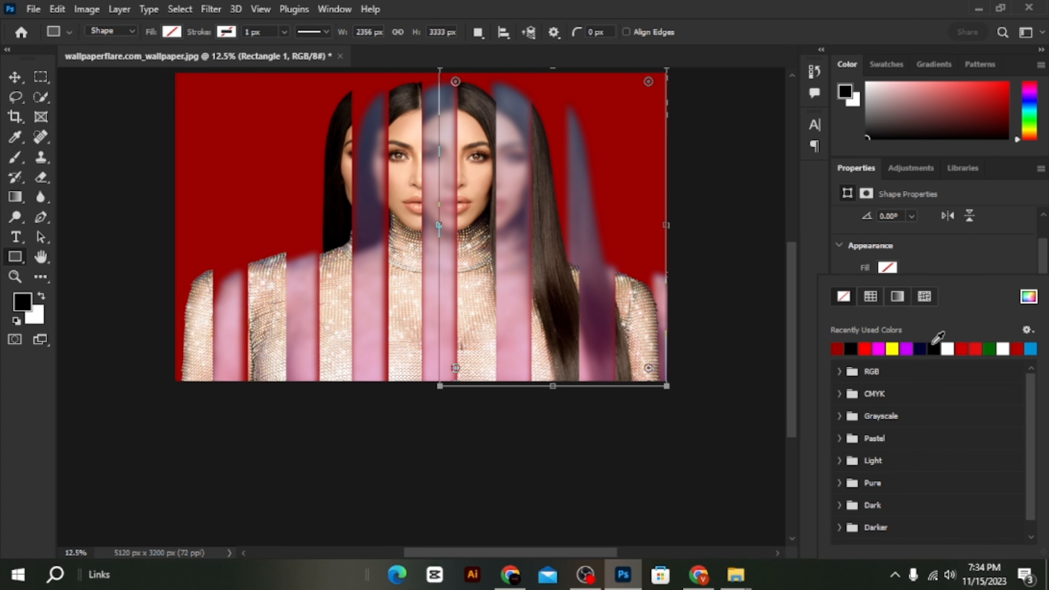
{"action": "left_click", "coordinate": [866, 350]}
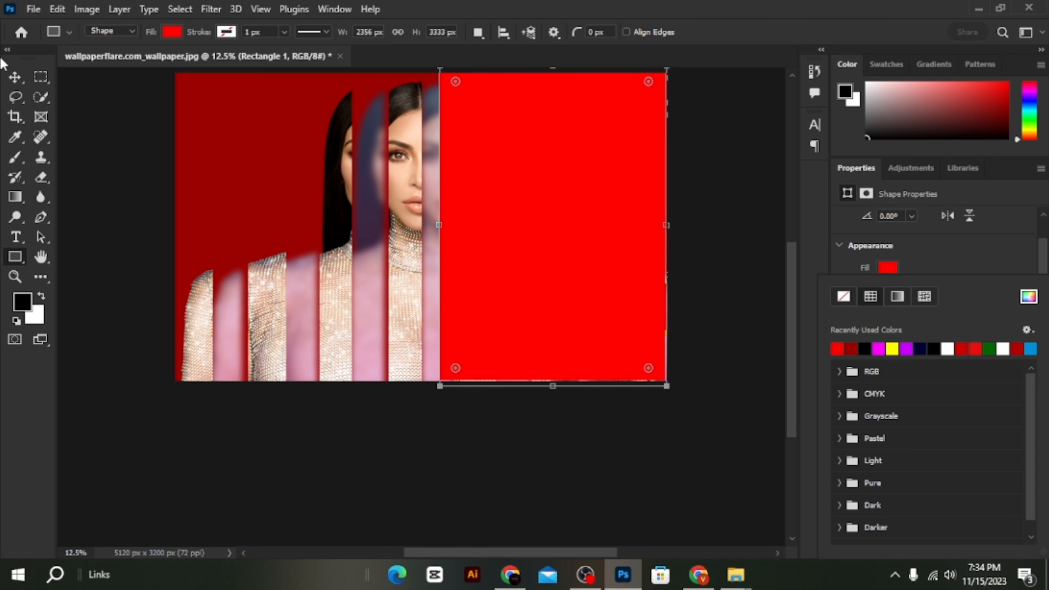
- Duplicate the red rectangle onto the canvas's left edge and widen the copy's inner side to the canvas centre
{"action": "left_click", "coordinate": [21, 74]}
{"action": "scroll", "coordinate": [663, 316], "scroll_direction": "up", "scroll_amount": 2}
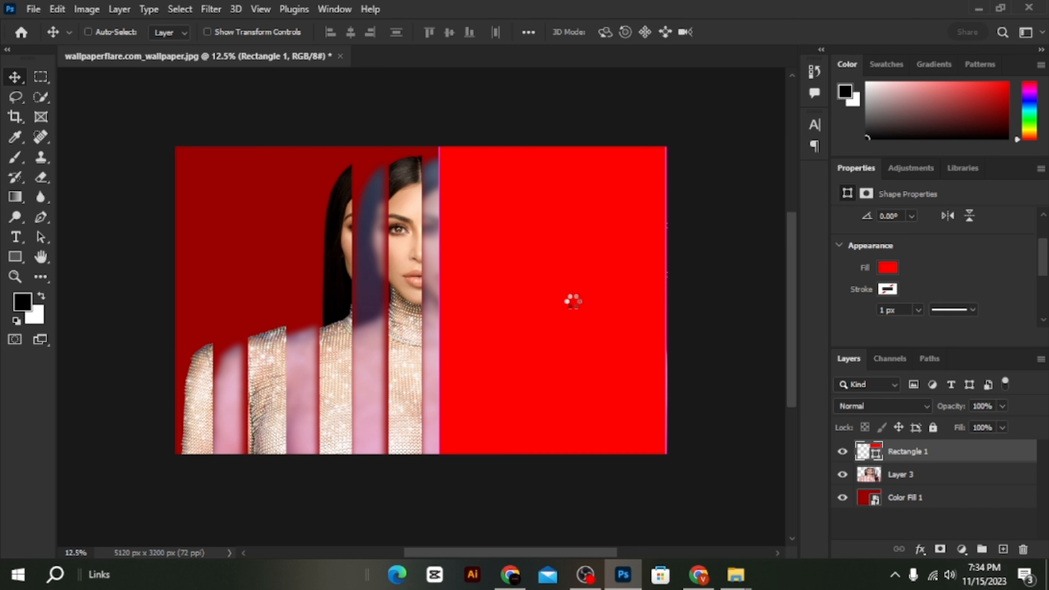
{"action": "left_click_drag", "start_coordinate": [572, 301], "coordinate": [285, 256]}
{"action": "key", "text": "ctrl+t"}
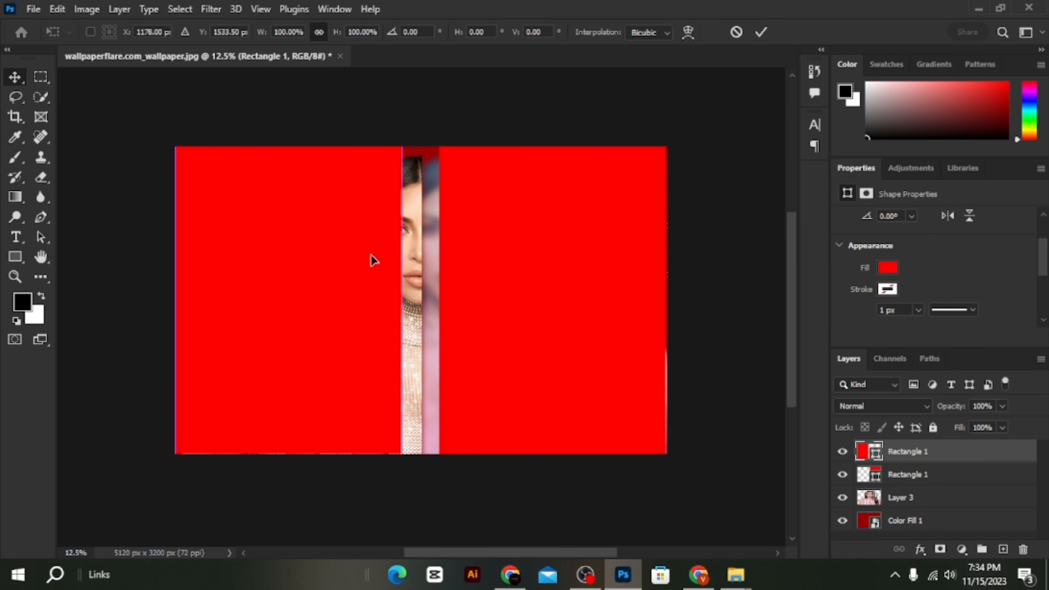
{"action": "left_click_drag", "start_coordinate": [403, 292], "coordinate": [421, 293]}
{"action": "key", "text": "Return"}
- Widen the original red rectangle's inner side to meet the copy at the canvas centre
{"action": "left_click", "coordinate": [533, 270]}
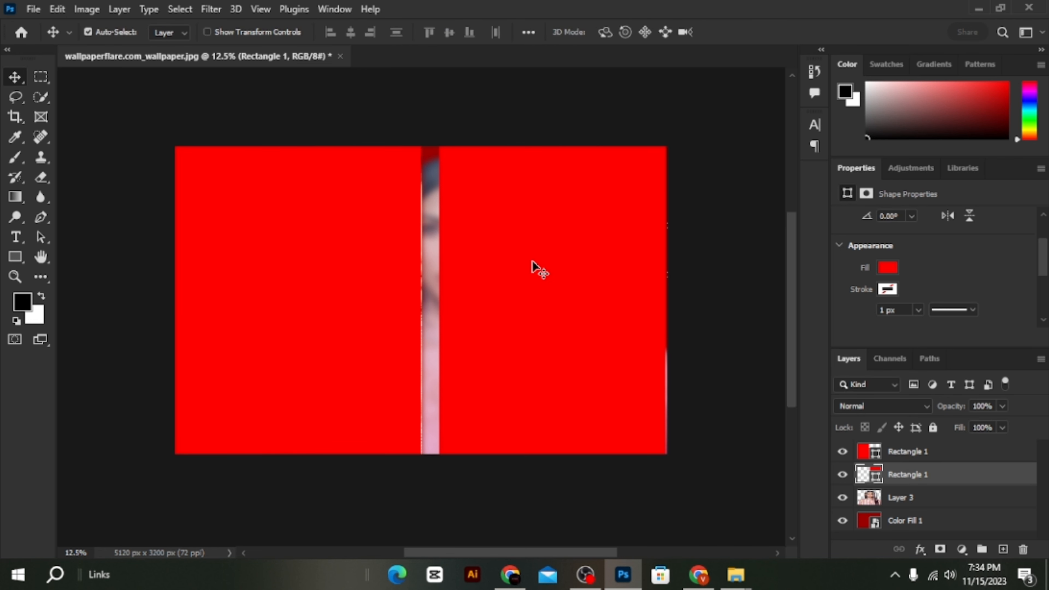
{"action": "key", "text": "ctrl+t"}
{"action": "left_click_drag", "start_coordinate": [439, 299], "coordinate": [421, 299]}
{"action": "key", "text": "Return"}
- Change the left rectangle's fill to blue #3300ff
{"action": "left_click", "coordinate": [355, 298]}
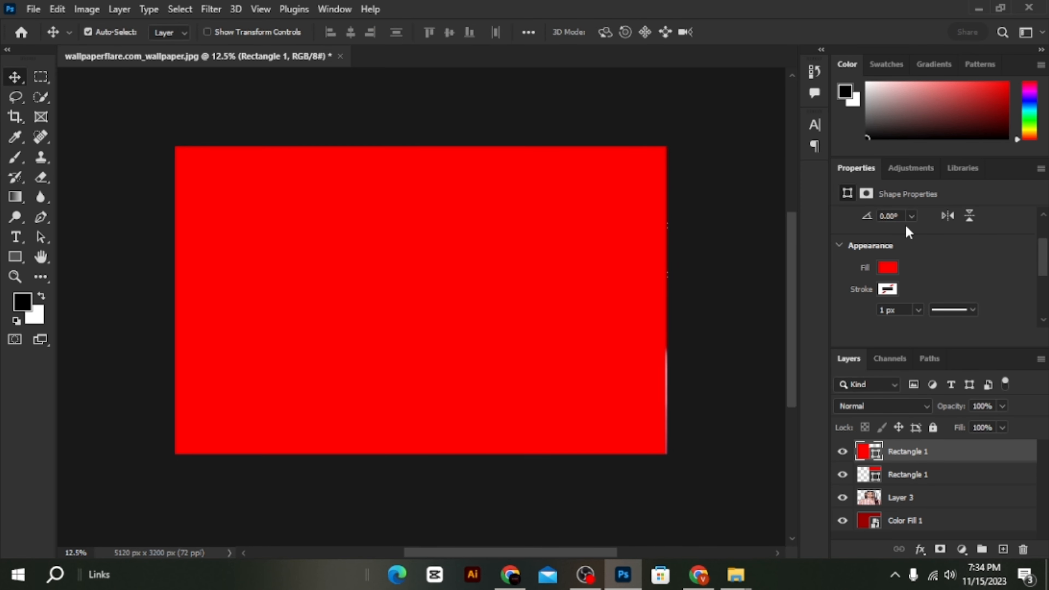
{"action": "left_click", "coordinate": [887, 268]}
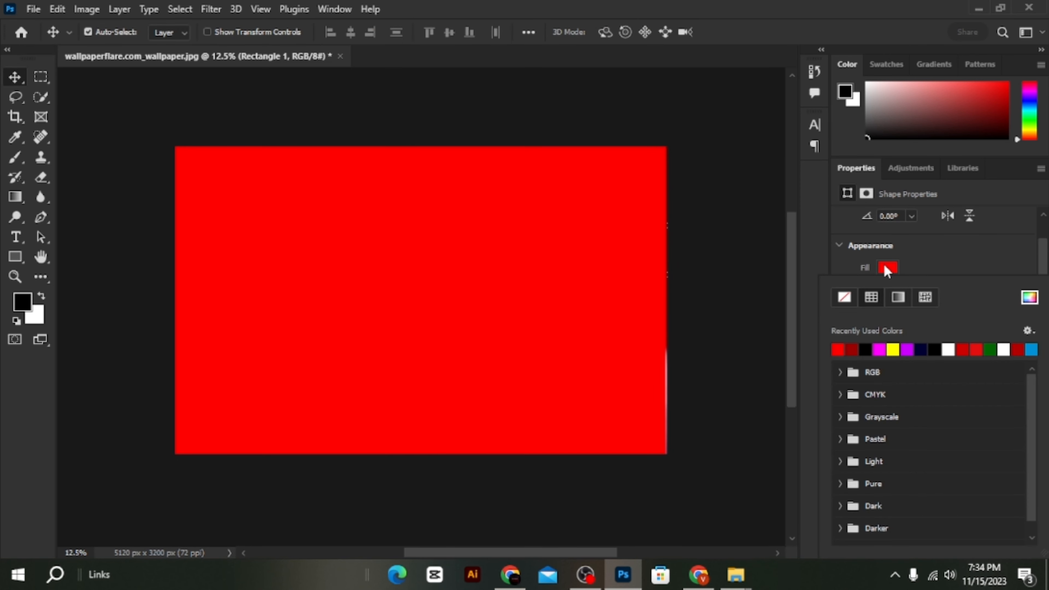
{"action": "left_click", "coordinate": [1029, 298]}
{"action": "left_click", "coordinate": [771, 220]}
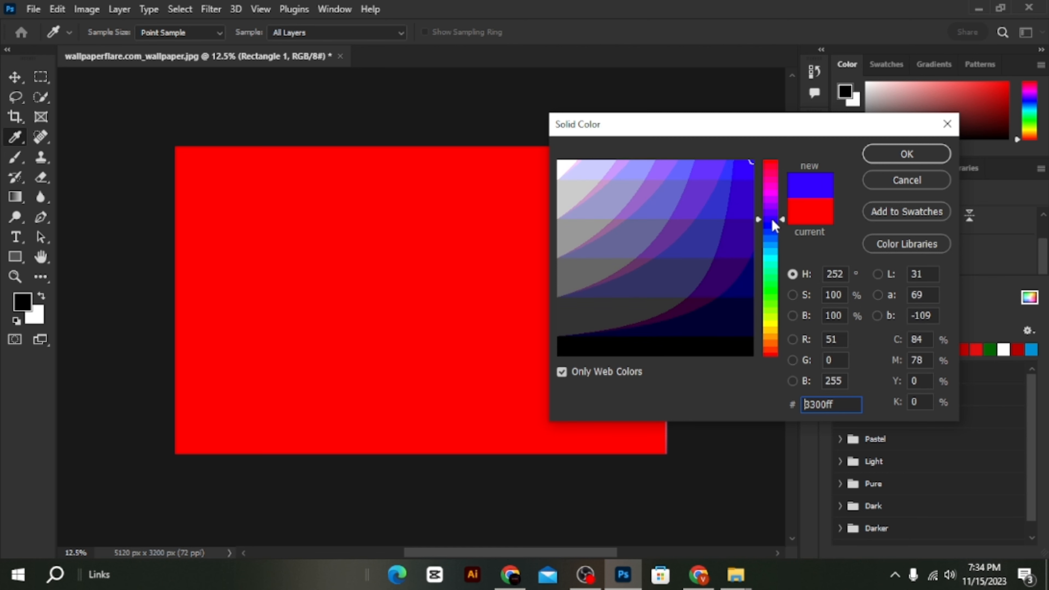
{"action": "left_click", "coordinate": [906, 154]}
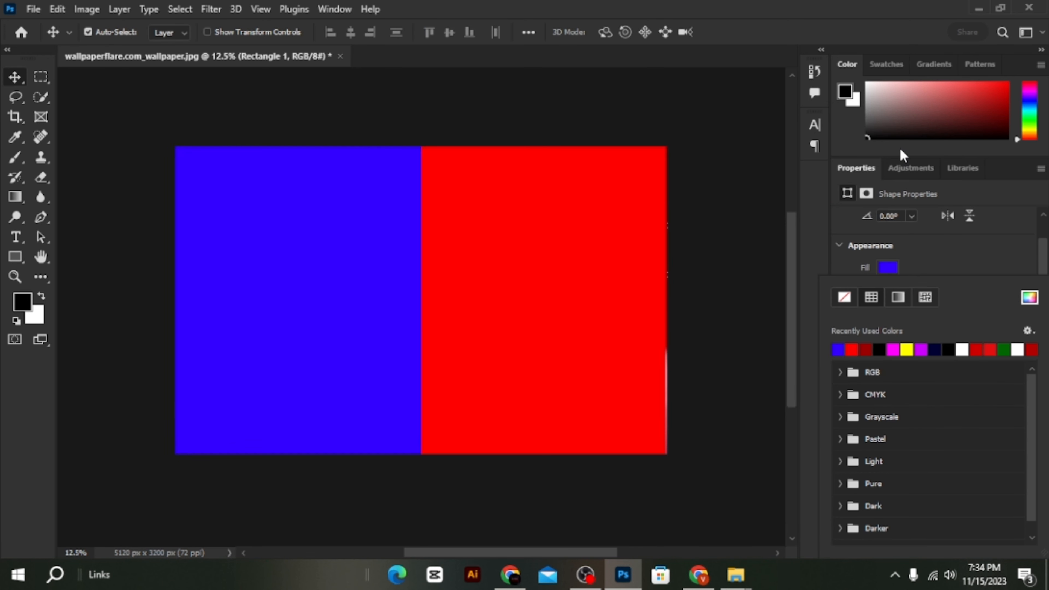
{"action": "left_click", "coordinate": [755, 145]}
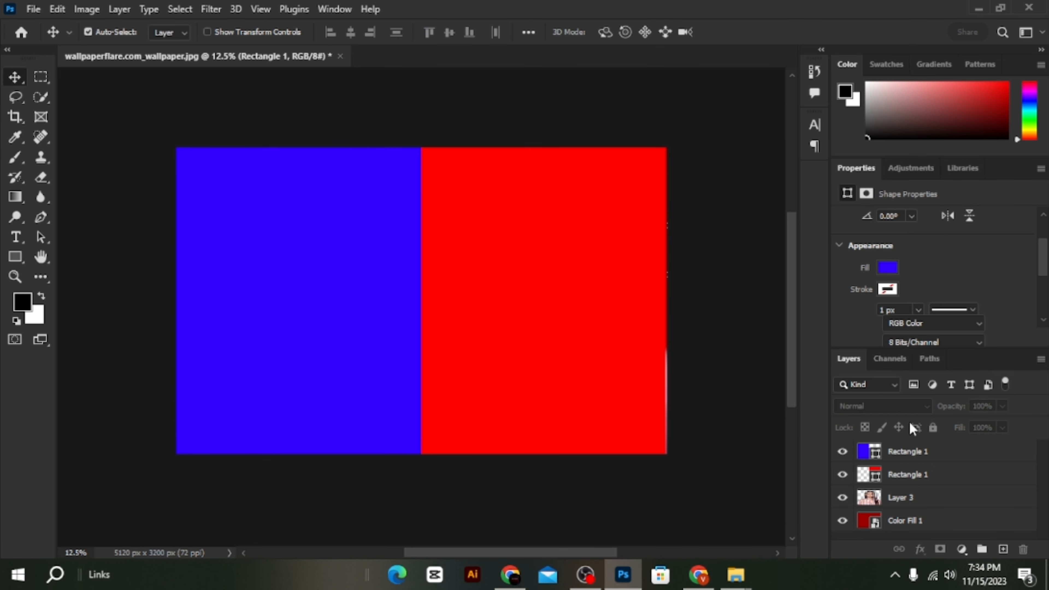
- Convert the blue and red rectangle layers together into one smart object
{"action": "left_click", "coordinate": [916, 476], "text": "ctrl"}
{"action": "left_click", "coordinate": [918, 452], "text": "ctrl"}
{"action": "right_click", "coordinate": [918, 450]}
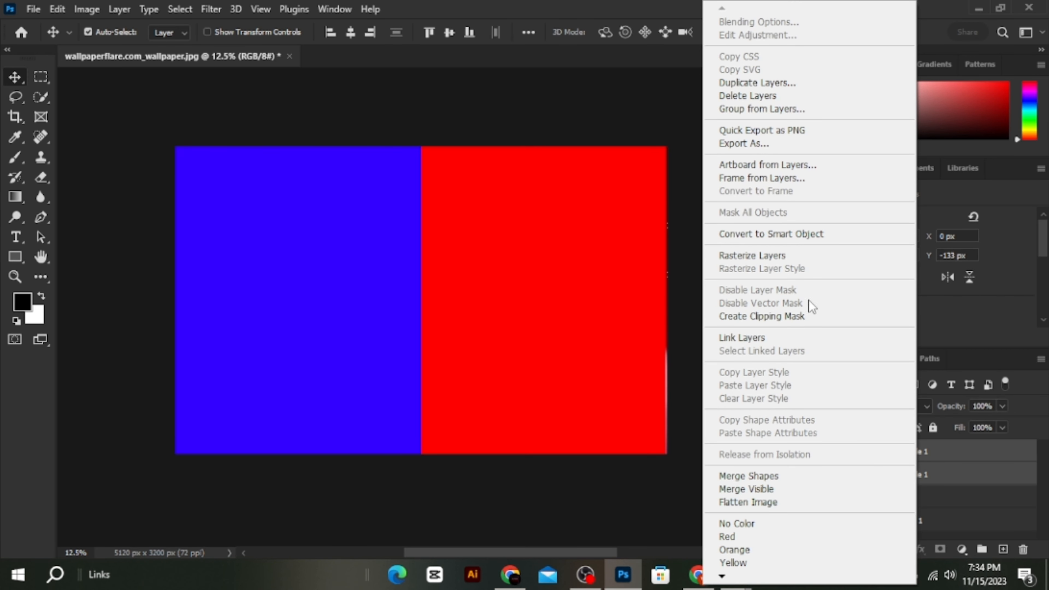
{"action": "left_click", "coordinate": [764, 235]}
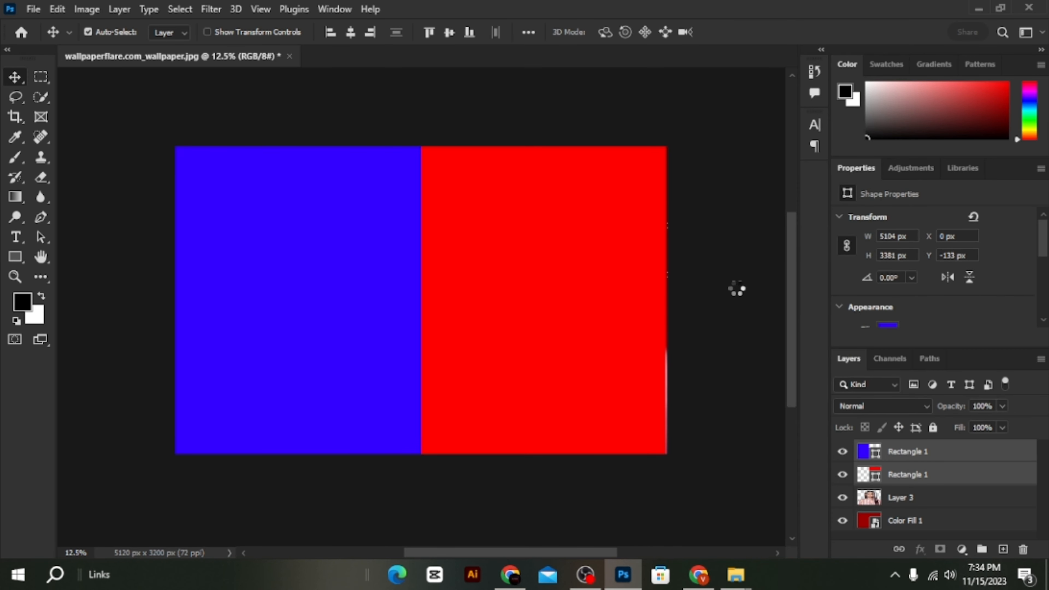
- Apply a Gaussian Blur with a radius of 130.2 pixels to the blue and red smart object
{"action": "left_click", "coordinate": [212, 8]}
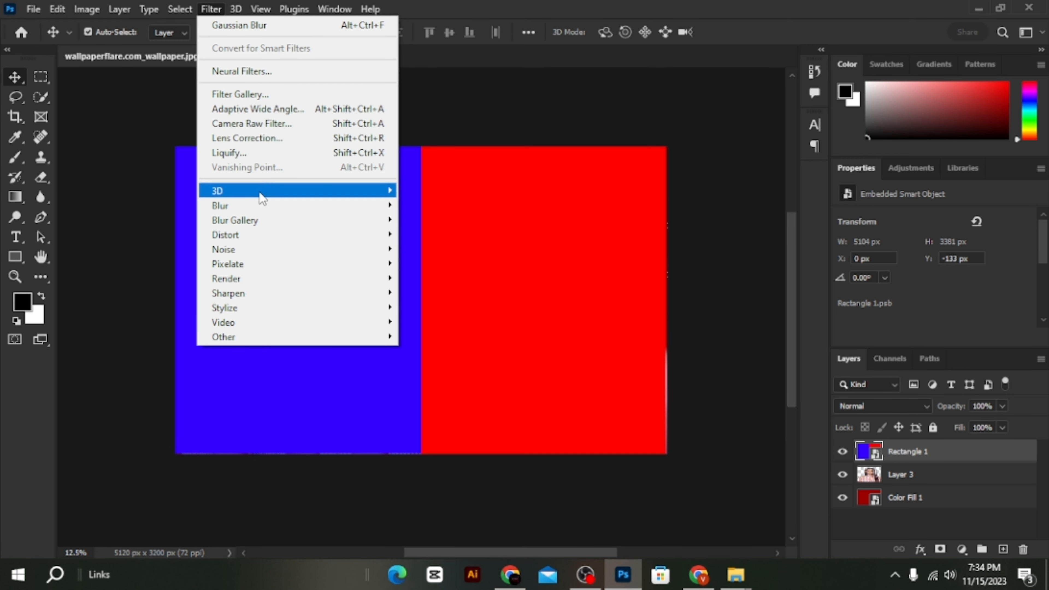
{"action": "mouse_move", "coordinate": [260, 205]}
{"action": "left_click", "coordinate": [434, 263]}
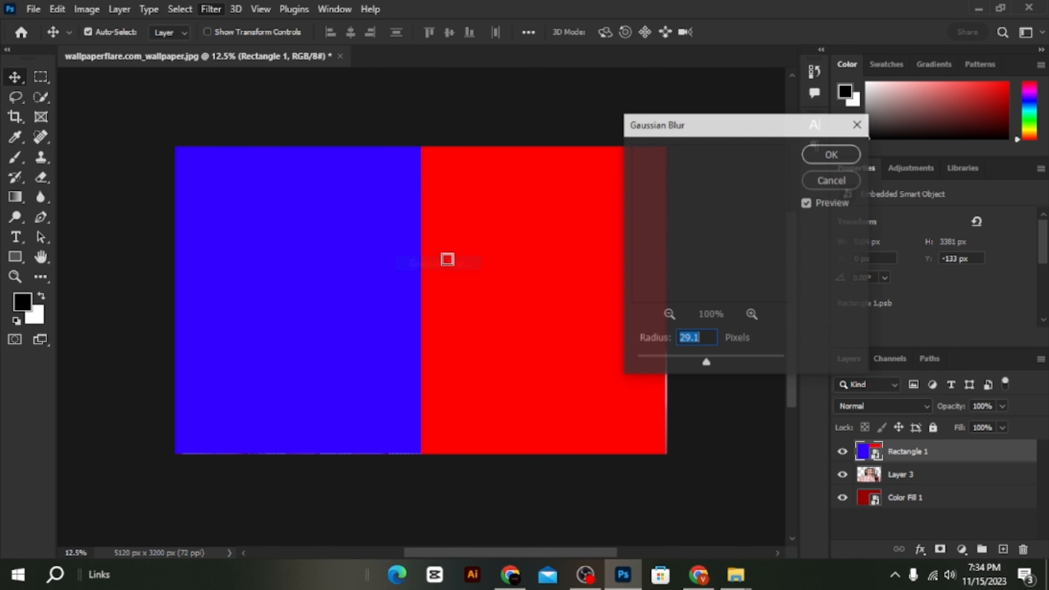
{"action": "left_click_drag", "start_coordinate": [724, 365], "coordinate": [739, 364]}
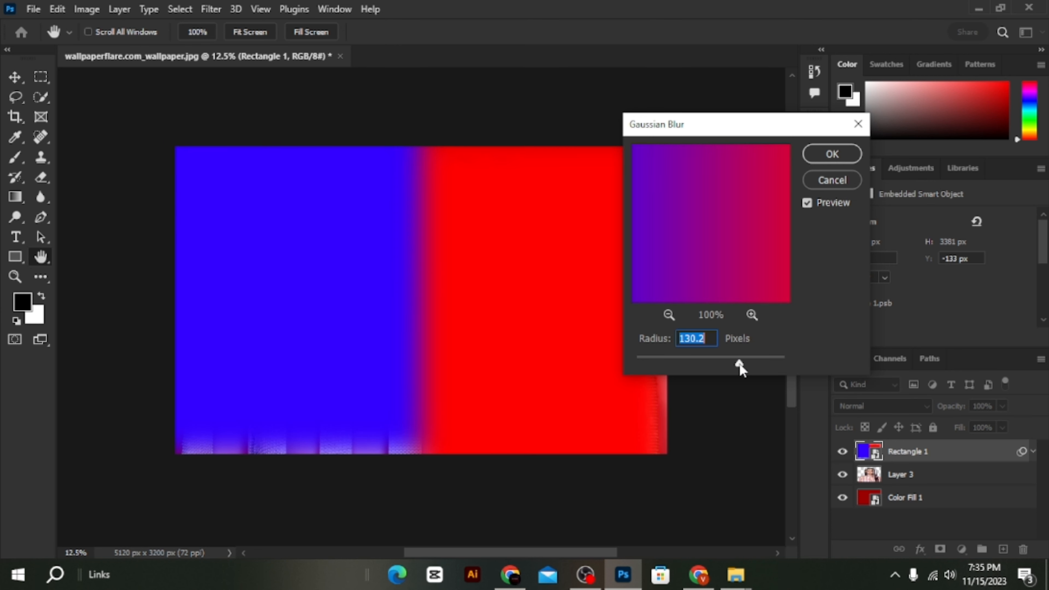
{"action": "left_click", "coordinate": [832, 154]}
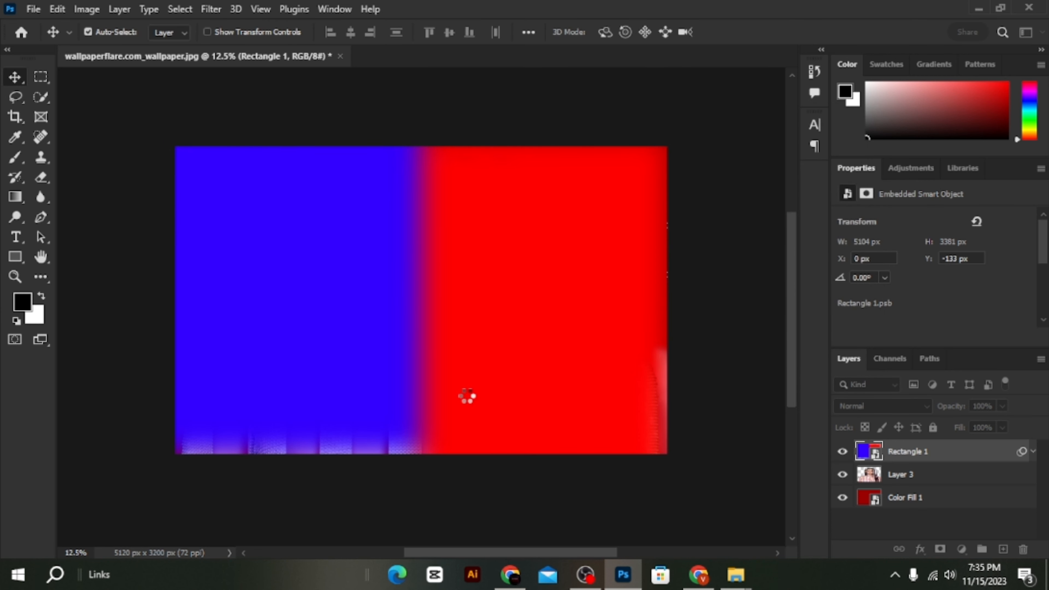
- Enlarge the blurred smart object about its centre to about 6288 × 4165 px so its soft edges extend beyond the canvas
{"action": "key", "text": "ctrl+t"}
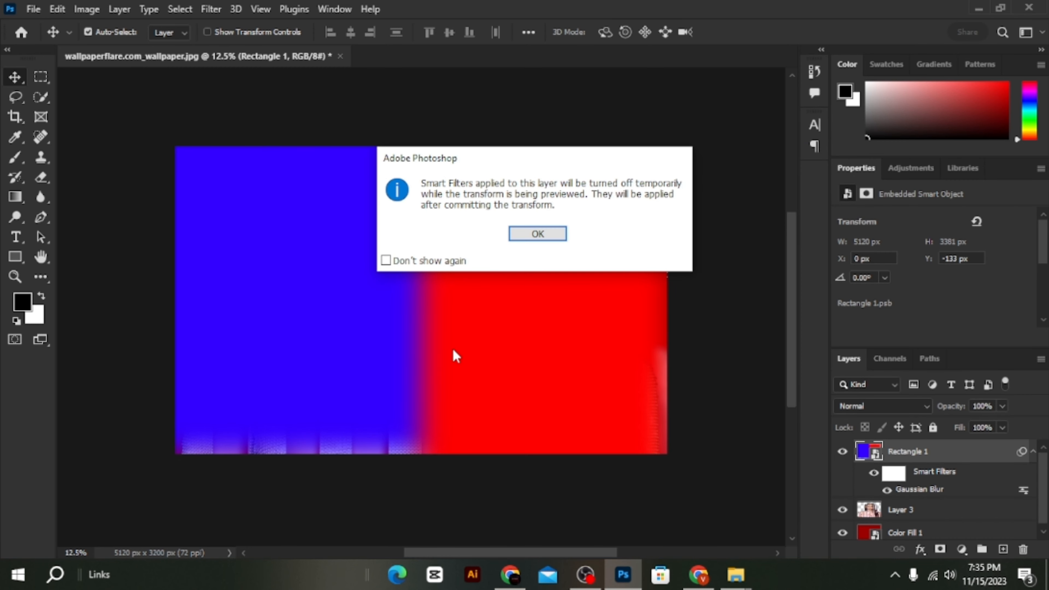
{"action": "left_click", "coordinate": [537, 234]}
{"action": "key", "text": "ctrl+minus"}
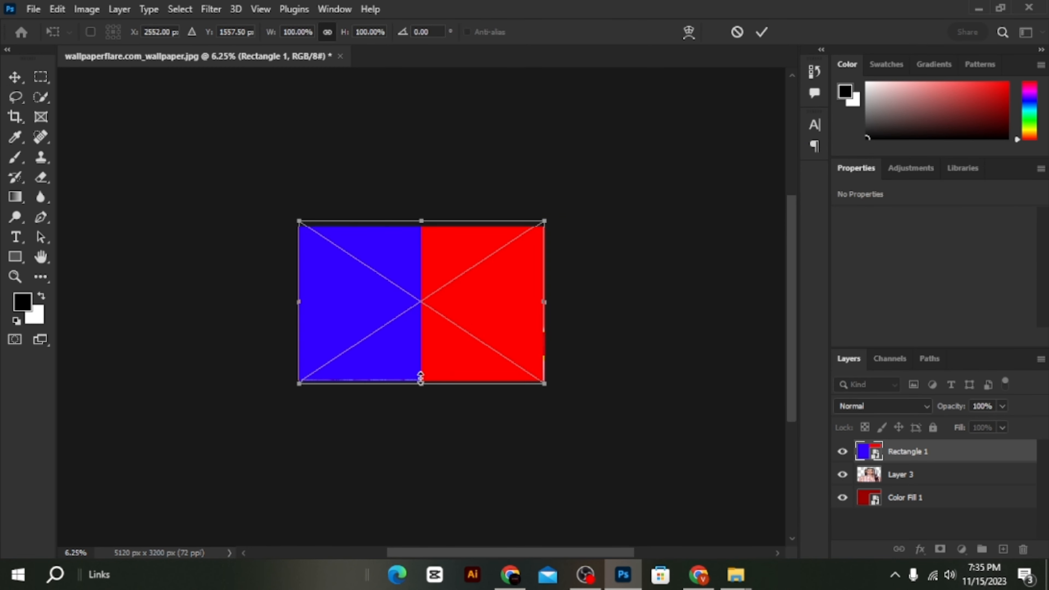
{"action": "left_click_drag", "start_coordinate": [411, 389], "coordinate": [412, 421]}
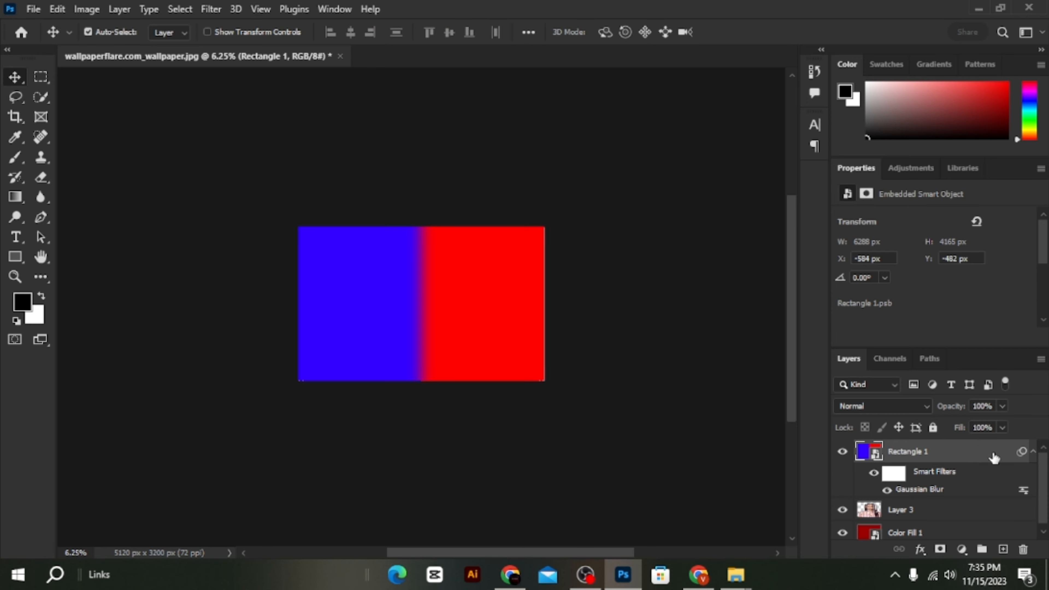
- Set the Rectangle 1 smart object's blend mode to Lighten in its layer style
{"action": "double_click", "coordinate": [992, 458]}
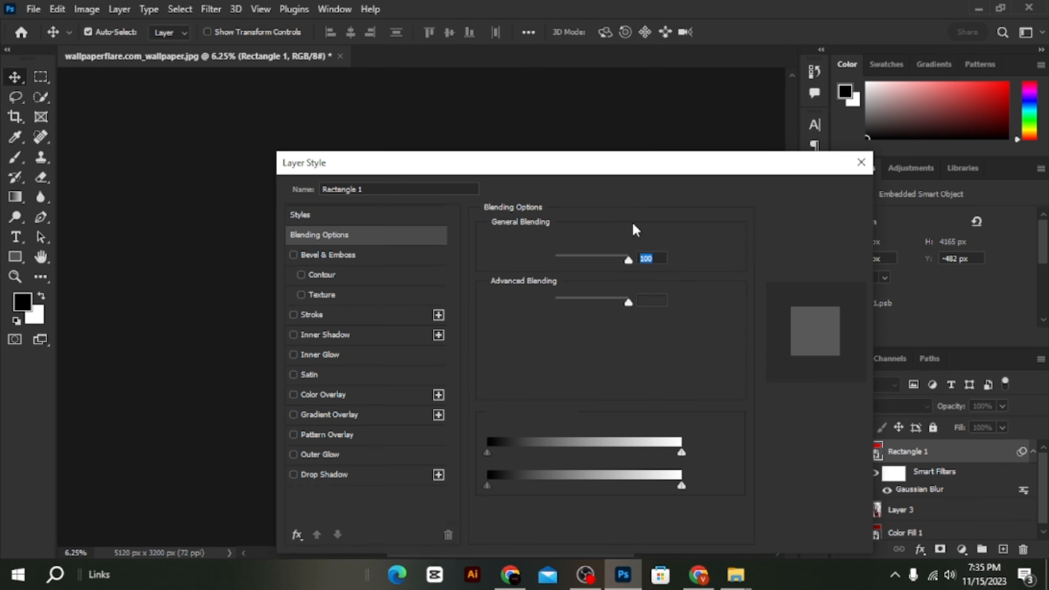
{"action": "left_click", "coordinate": [825, 168]}
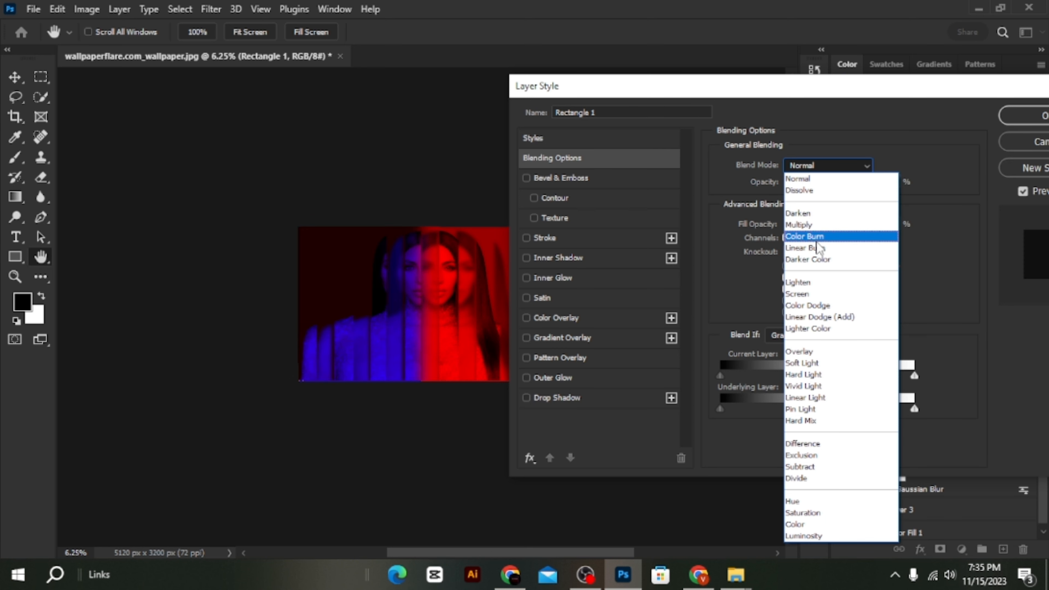
{"action": "left_click", "coordinate": [811, 284]}
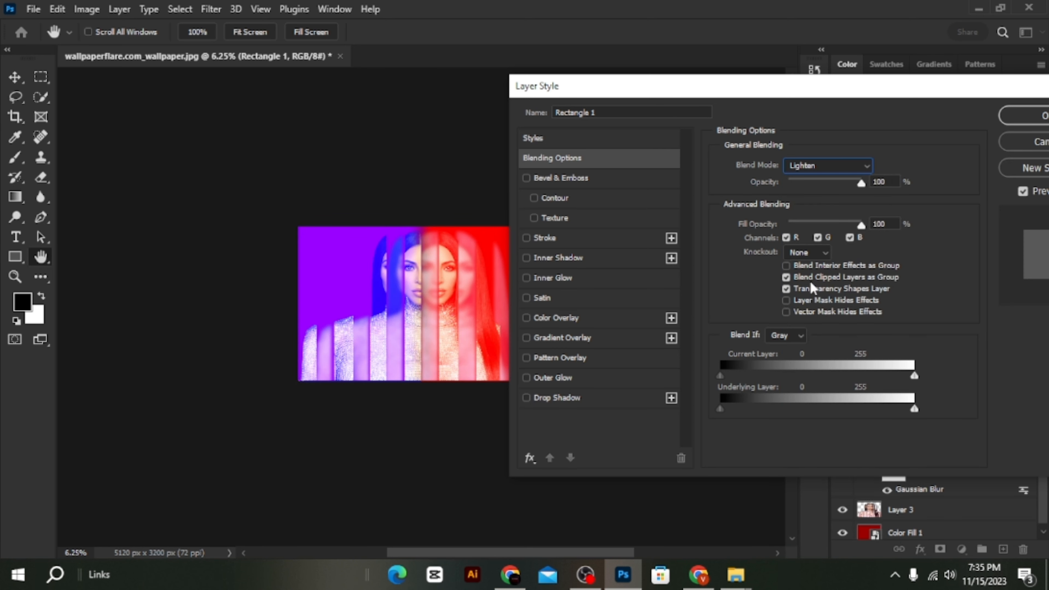
{"action": "left_click", "coordinate": [1024, 116]}
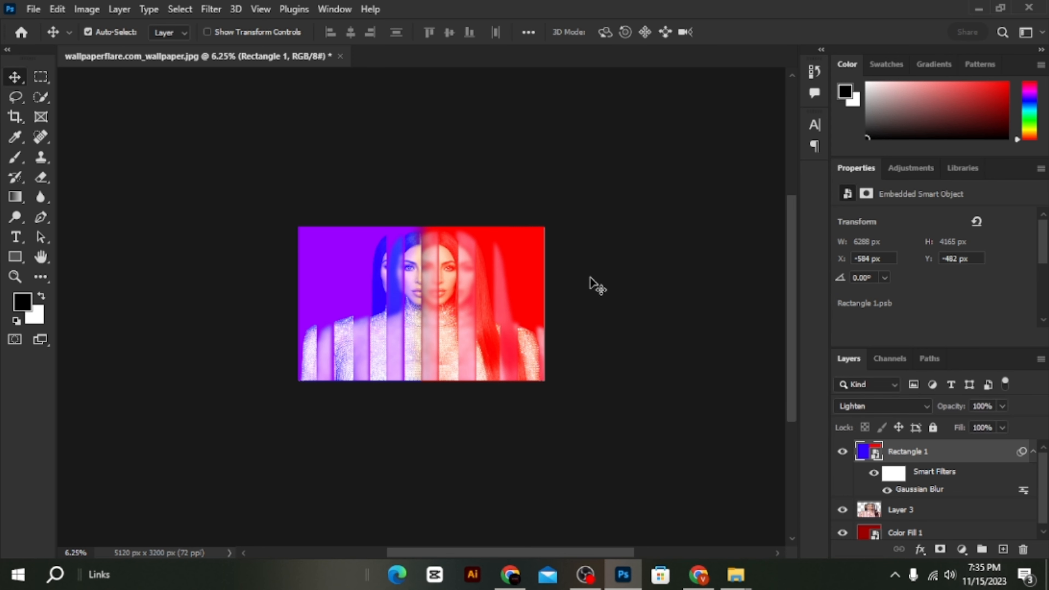
- Compare the portrait with and without the Rectangle 1 overlay and set the overlay's opacity to 61%
{"action": "scroll", "coordinate": [590, 278], "scroll_direction": "up", "scroll_amount": 3}
{"action": "scroll", "coordinate": [592, 283], "scroll_direction": "down", "scroll_amount": 2}
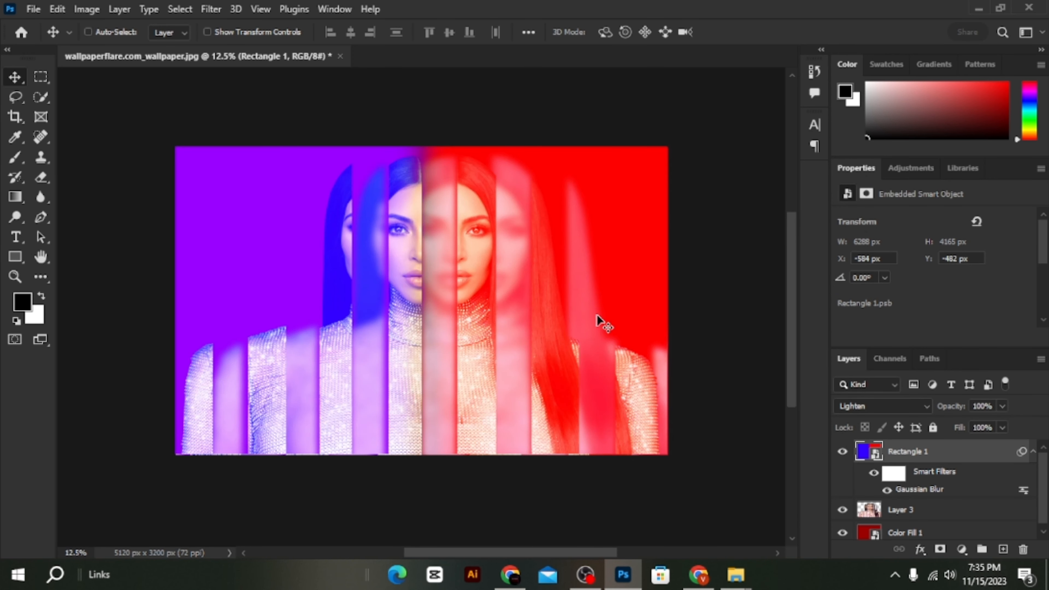
{"action": "left_click", "coordinate": [843, 450], "text": "ctrl"}
{"action": "left_click", "coordinate": [843, 453]}
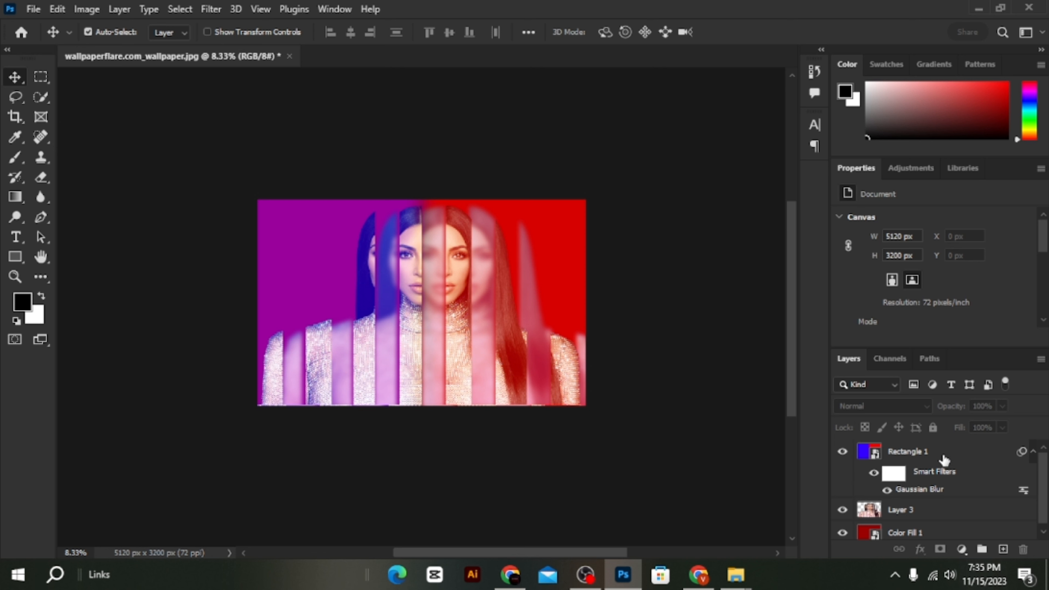
- Merge the Rectangle 1 smart object with Layer 3 into one layer
{"action": "left_click", "coordinate": [945, 458]}
{"action": "left_click", "coordinate": [928, 507], "text": "ctrl"}
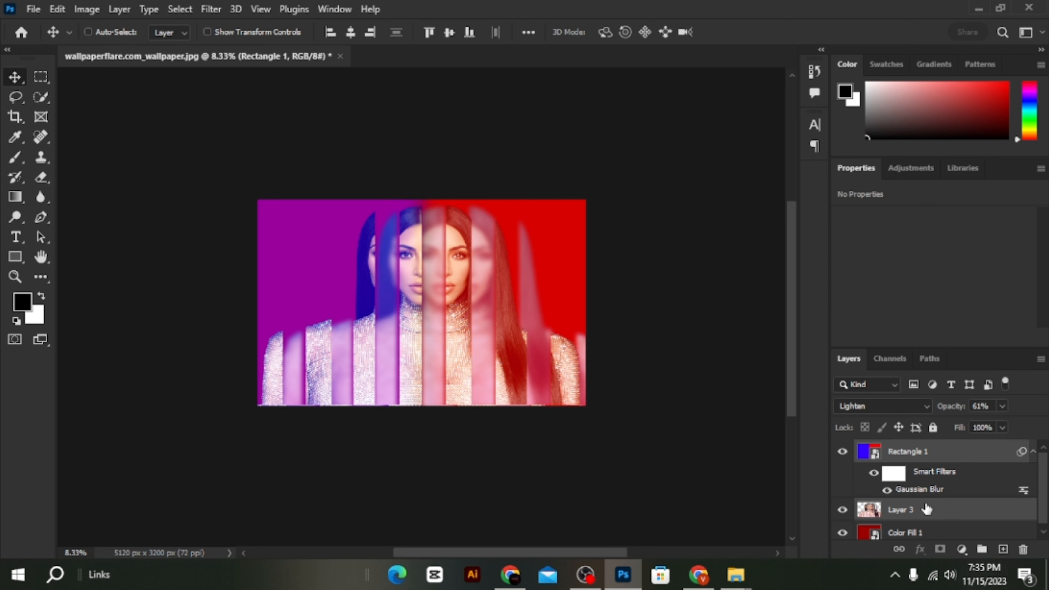
{"action": "right_click", "coordinate": [928, 501]}
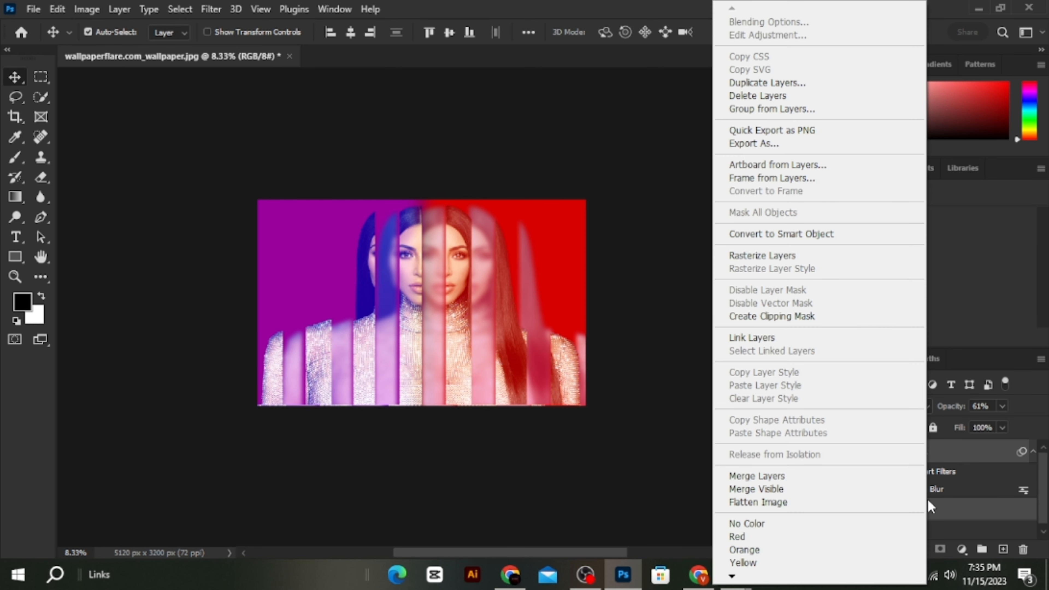
{"action": "left_click", "coordinate": [869, 476]}
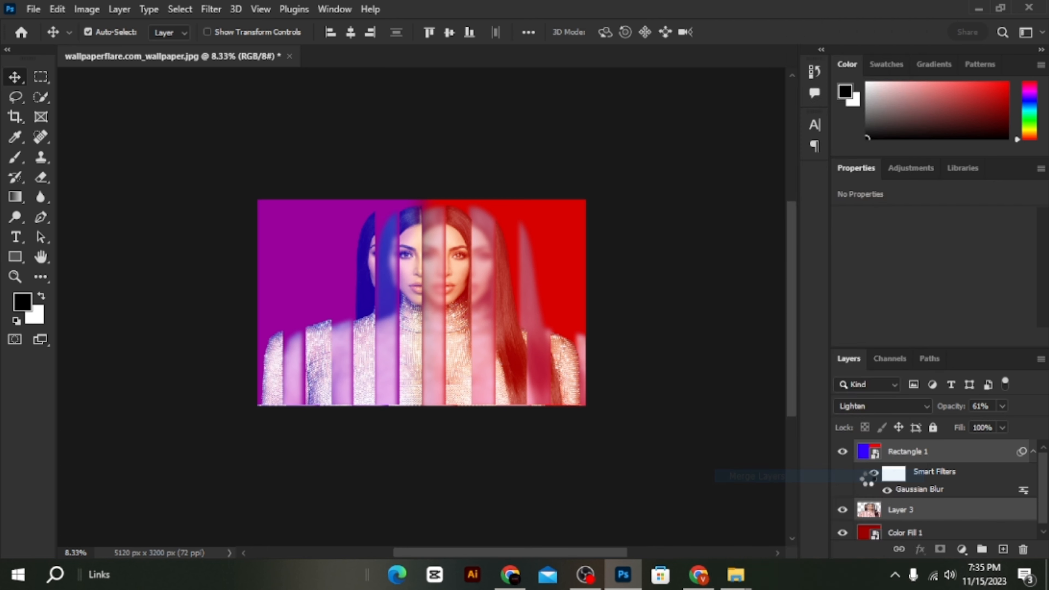
- Add a bright red solid color fill layer above the merged portrait
{"action": "left_click", "coordinate": [961, 549]}
{"action": "left_click", "coordinate": [929, 282]}
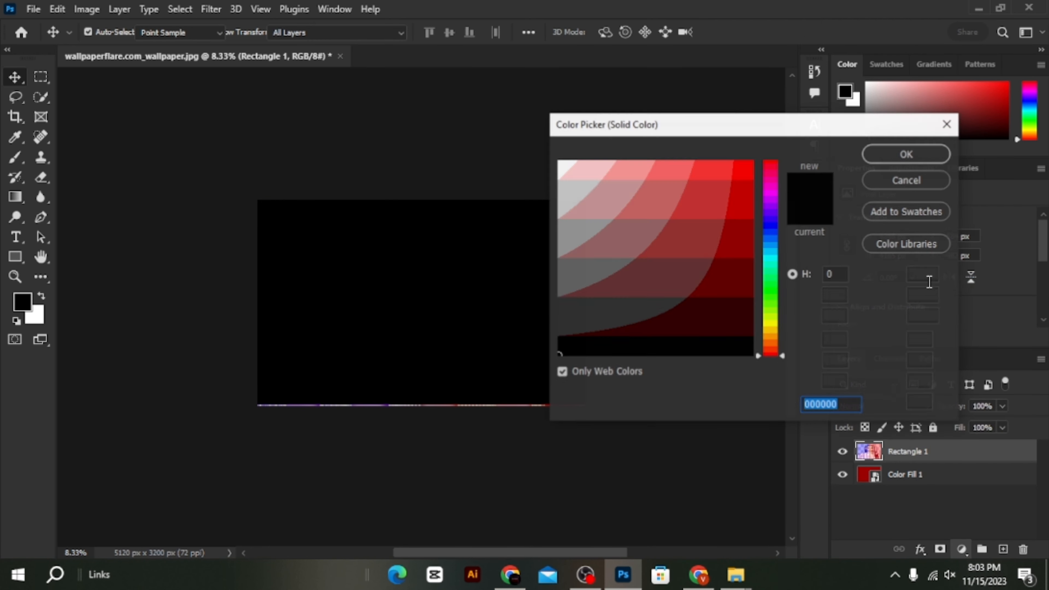
{"action": "left_click_drag", "start_coordinate": [726, 219], "coordinate": [848, 107]}
{"action": "left_click", "coordinate": [904, 154]}
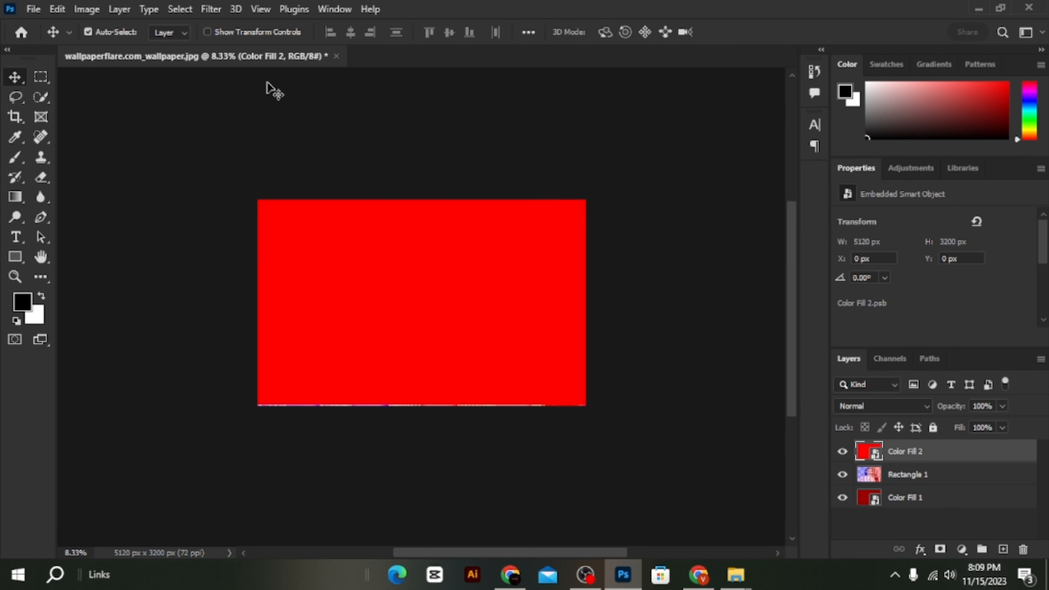
- Apply the Halftone Pattern filter to the red Color Fill 2 layer with pattern type Circle, size 12 and contrast 9
{"action": "left_click", "coordinate": [211, 9]}
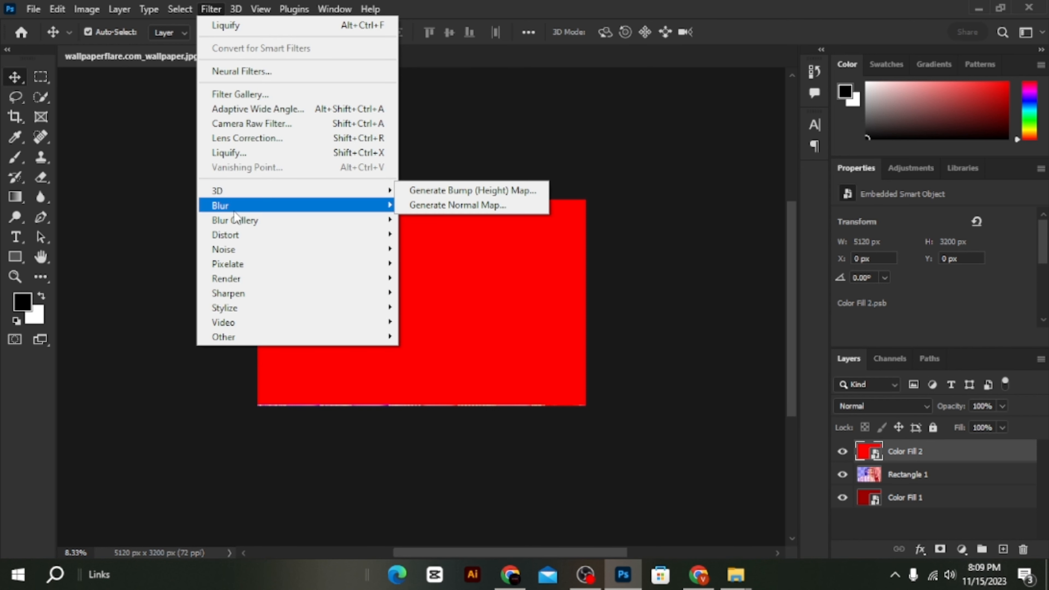
{"action": "left_click", "coordinate": [267, 96]}
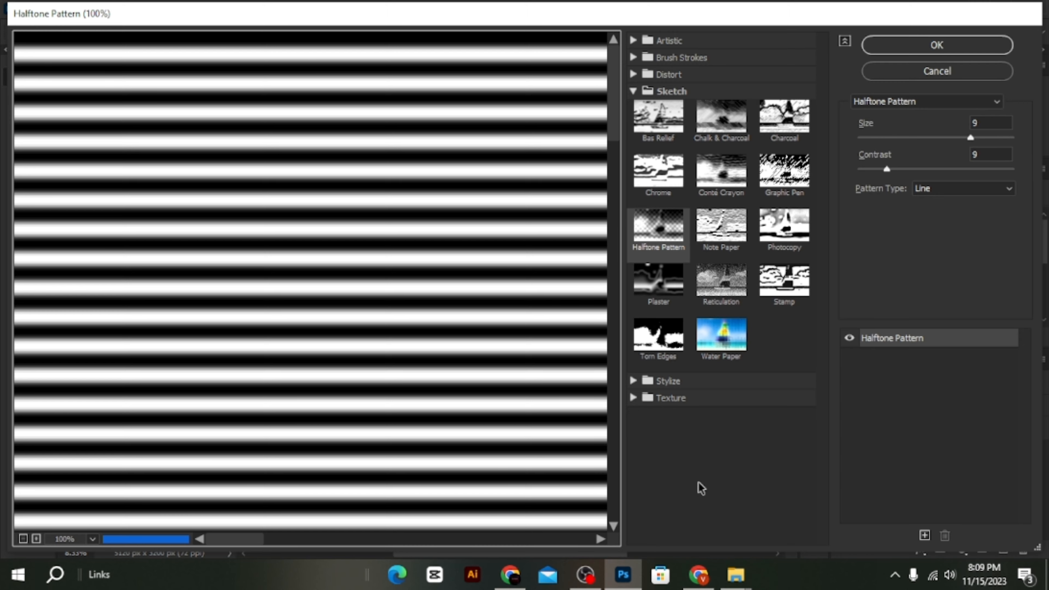
{"action": "left_click", "coordinate": [22, 544]}
{"action": "left_click", "coordinate": [22, 544]}
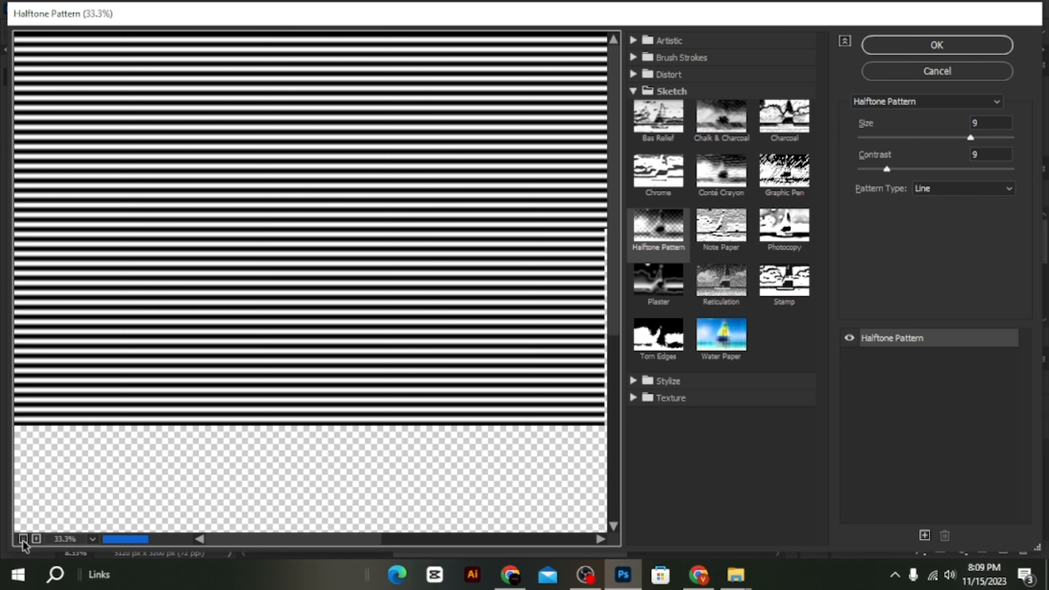
{"action": "left_click", "coordinate": [22, 544]}
{"action": "left_click", "coordinate": [22, 543]}
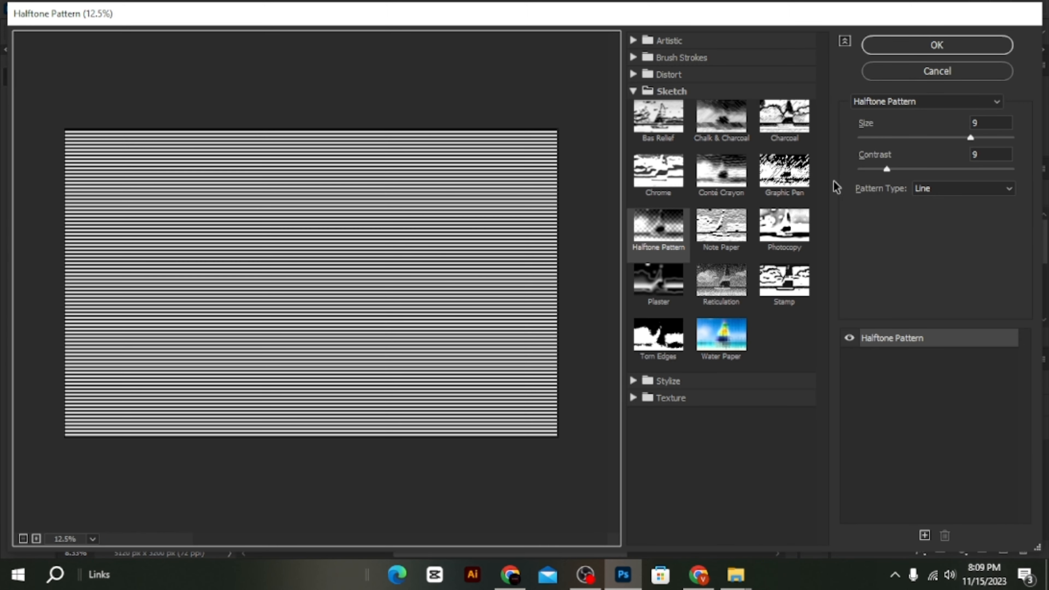
{"action": "left_click", "coordinate": [934, 188]}
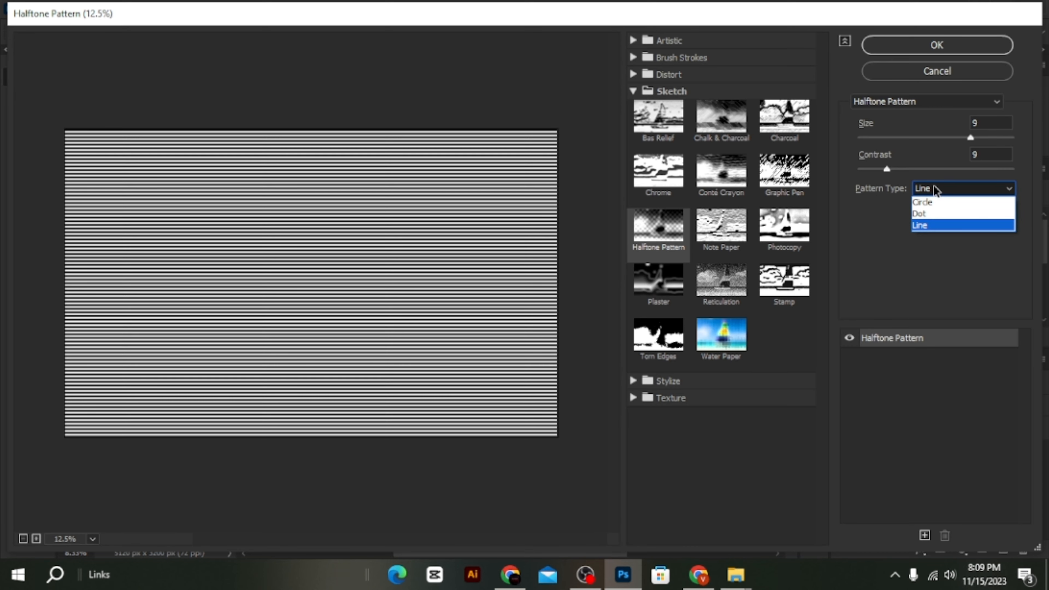
{"action": "left_click", "coordinate": [929, 207]}
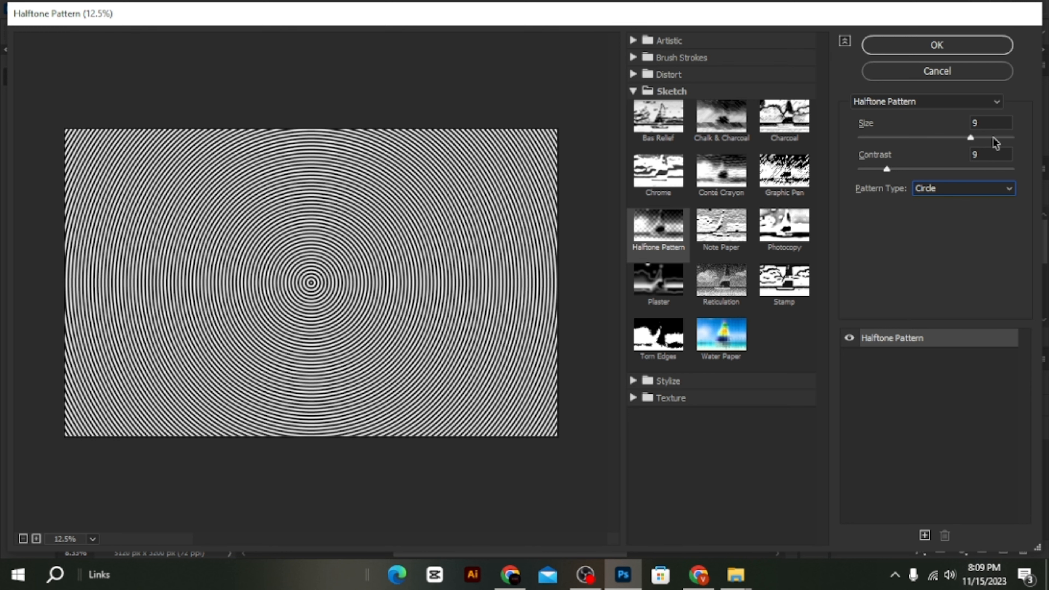
{"action": "left_click_drag", "start_coordinate": [992, 138], "coordinate": [1005, 139]}
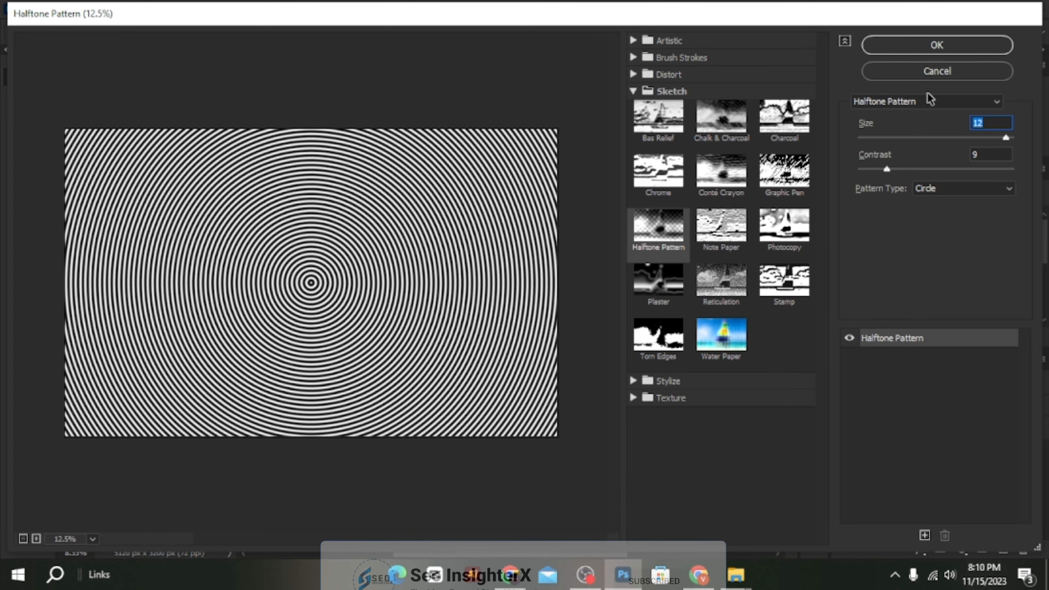
{"action": "left_click", "coordinate": [901, 45]}
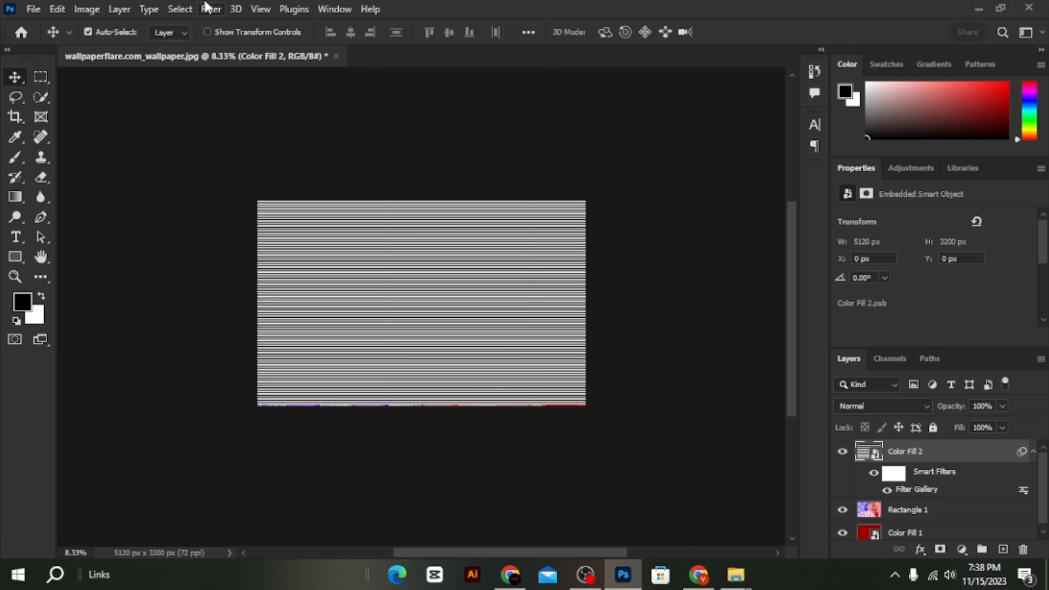
- Warp the halftone pattern on Color Fill 2 into irregular wavy swirls across the whole canvas with Liquify
{"action": "left_click", "coordinate": [208, 8]}
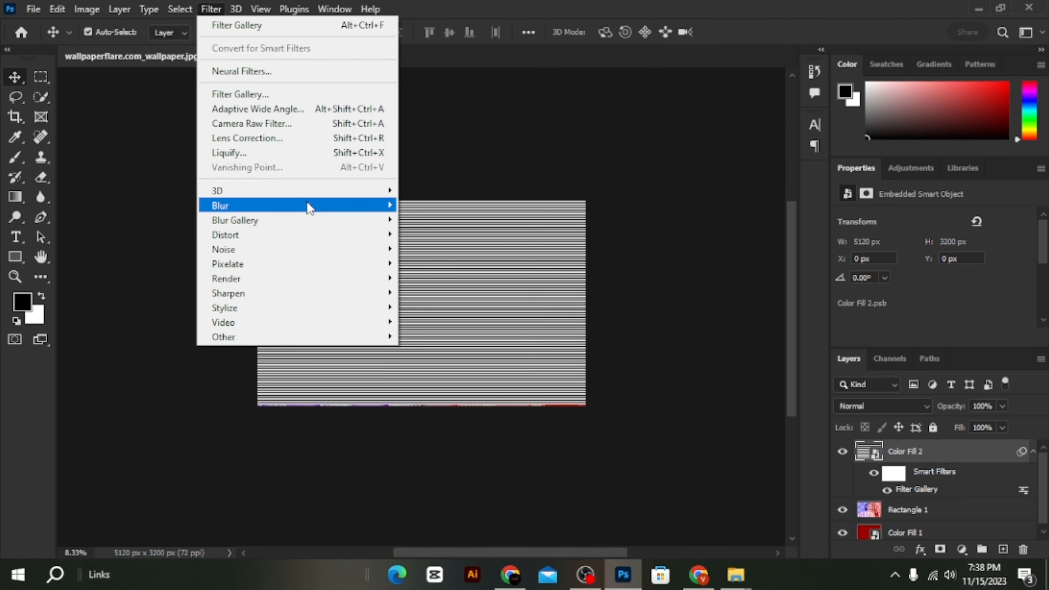
{"action": "left_click", "coordinate": [280, 153]}
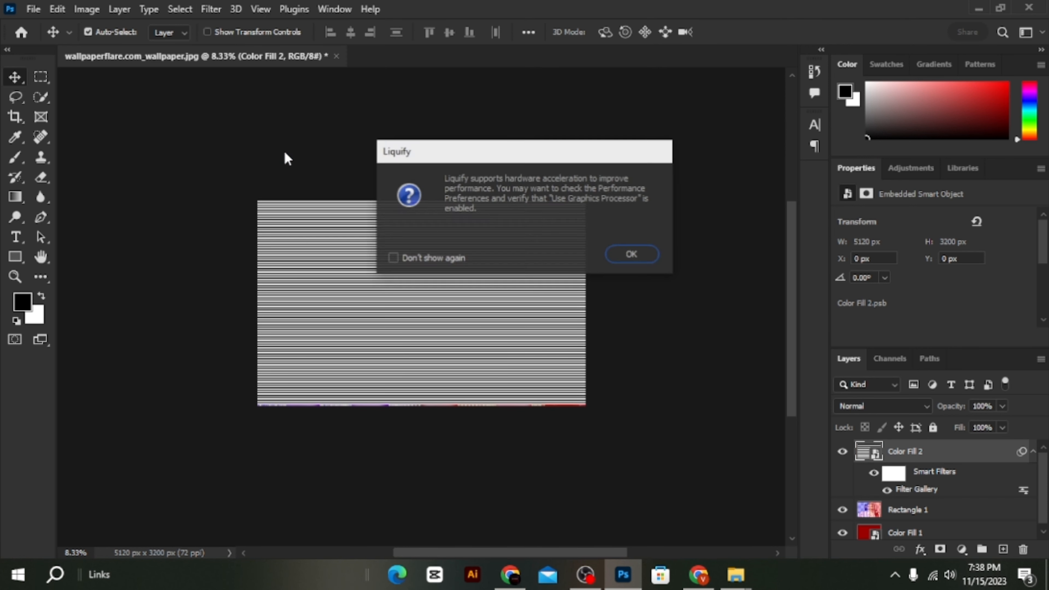
{"action": "left_click", "coordinate": [647, 262]}
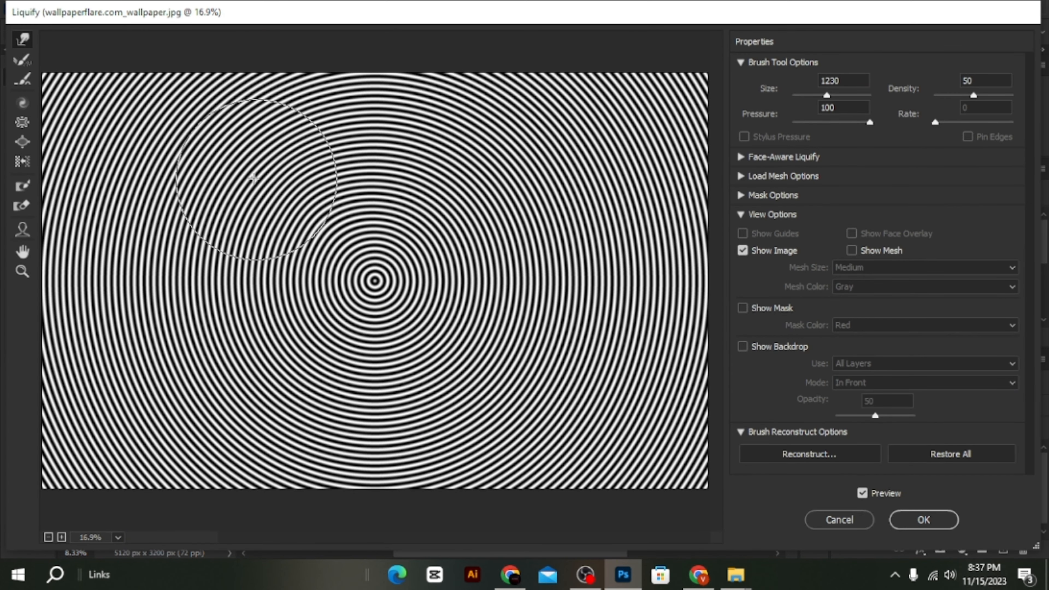
{"action": "mouse_move", "coordinate": [253, 177]}
{"action": "left_mouse_down"}
{"action": "mouse_move", "coordinate": [235, 142]}
{"action": "mouse_move", "coordinate": [192, 123]}
{"action": "mouse_move", "coordinate": [168, 124]}
{"action": "mouse_move", "coordinate": [121, 162]}
{"action": "mouse_move", "coordinate": [71, 218]}
{"action": "mouse_move", "coordinate": [215, 158]}
{"action": "mouse_move", "coordinate": [215, 183]}
{"action": "mouse_move", "coordinate": [88, 348]}
{"action": "mouse_move", "coordinate": [143, 333]}
{"action": "mouse_move", "coordinate": [2, 436]}
{"action": "mouse_move", "coordinate": [2, 474]}
{"action": "mouse_move", "coordinate": [111, 391]}
{"action": "mouse_move", "coordinate": [96, 522]}
{"action": "mouse_move", "coordinate": [156, 356]}
{"action": "mouse_move", "coordinate": [218, 502]}
{"action": "mouse_move", "coordinate": [198, 521]}
{"action": "mouse_move", "coordinate": [85, 407]}
{"action": "mouse_move", "coordinate": [24, 461]}
{"action": "mouse_move", "coordinate": [24, 447]}
{"action": "mouse_move", "coordinate": [9, 495]}
{"action": "mouse_move", "coordinate": [184, 410]}
{"action": "mouse_move", "coordinate": [92, 206]}
{"action": "mouse_move", "coordinate": [35, 226]}
{"action": "mouse_move", "coordinate": [6, 219]}
{"action": "mouse_move", "coordinate": [86, 81]}
{"action": "mouse_move", "coordinate": [60, 63]}
{"action": "mouse_move", "coordinate": [95, 132]}
{"action": "mouse_move", "coordinate": [9, 103]}
{"action": "mouse_move", "coordinate": [100, 166]}
{"action": "mouse_move", "coordinate": [23, 177]}
{"action": "mouse_move", "coordinate": [101, 227]}
{"action": "mouse_move", "coordinate": [7, 308]}
{"action": "mouse_move", "coordinate": [52, 416]}
{"action": "mouse_move", "coordinate": [59, 546]}
{"action": "mouse_move", "coordinate": [113, 463]}
{"action": "mouse_move", "coordinate": [151, 573]}
{"action": "mouse_move", "coordinate": [214, 464]}
{"action": "mouse_move", "coordinate": [271, 423]}
{"action": "mouse_move", "coordinate": [439, 481]}
{"action": "mouse_move", "coordinate": [310, 364]}
{"action": "mouse_move", "coordinate": [356, 235]}
{"action": "mouse_move", "coordinate": [325, 244]}
{"action": "mouse_move", "coordinate": [270, 146]}
{"action": "mouse_move", "coordinate": [255, 73]}
{"action": "mouse_move", "coordinate": [127, 111]}
{"action": "mouse_move", "coordinate": [154, 52]}
{"action": "mouse_move", "coordinate": [180, 90]}
{"action": "mouse_move", "coordinate": [222, 61]}
{"action": "mouse_move", "coordinate": [267, 103]}
{"action": "mouse_move", "coordinate": [332, 74]}
{"action": "mouse_move", "coordinate": [347, 134]}
{"action": "mouse_move", "coordinate": [407, 72]}
{"action": "mouse_move", "coordinate": [456, 103]}
{"action": "mouse_move", "coordinate": [594, 49]}
{"action": "mouse_move", "coordinate": [546, 109]}
{"action": "mouse_move", "coordinate": [673, 79]}
{"action": "mouse_move", "coordinate": [652, 146]}
{"action": "mouse_move", "coordinate": [708, 160]}
{"action": "mouse_move", "coordinate": [682, 117]}
{"action": "mouse_move", "coordinate": [716, 180]}
{"action": "mouse_move", "coordinate": [641, 200]}
{"action": "mouse_move", "coordinate": [724, 299]}
{"action": "mouse_move", "coordinate": [688, 276]}
{"action": "mouse_move", "coordinate": [710, 393]}
{"action": "mouse_move", "coordinate": [701, 461]}
{"action": "mouse_move", "coordinate": [546, 508]}
{"action": "mouse_move", "coordinate": [468, 511]}
{"action": "mouse_move", "coordinate": [463, 461]}
{"action": "mouse_move", "coordinate": [571, 343]}
{"action": "mouse_move", "coordinate": [578, 307]}
{"action": "mouse_move", "coordinate": [562, 421]}
{"action": "mouse_move", "coordinate": [503, 492]}
{"action": "mouse_move", "coordinate": [461, 295]}
{"action": "mouse_move", "coordinate": [417, 203]}
{"action": "mouse_move", "coordinate": [372, 177]}
{"action": "mouse_move", "coordinate": [297, 285]}
{"action": "mouse_move", "coordinate": [222, 345]}
{"action": "mouse_move", "coordinate": [272, 83]}
{"action": "mouse_move", "coordinate": [462, 103]}
{"action": "mouse_move", "coordinate": [222, 107]}
{"action": "mouse_move", "coordinate": [537, 104]}
{"action": "mouse_move", "coordinate": [570, 199]}
{"action": "mouse_move", "coordinate": [607, 482]}
{"action": "mouse_move", "coordinate": [625, 517]}
{"action": "mouse_move", "coordinate": [622, 331]}
{"action": "mouse_move", "coordinate": [657, 231]}
{"action": "left_mouse_up"}
{"action": "mouse_move", "coordinate": [326, 305]}
{"action": "left_mouse_down"}
{"action": "mouse_move", "coordinate": [413, 314]}
{"action": "mouse_move", "coordinate": [570, 207]}
{"action": "mouse_move", "coordinate": [529, 186]}
{"action": "mouse_move", "coordinate": [570, 366]}
{"action": "mouse_move", "coordinate": [660, 314]}
{"action": "mouse_move", "coordinate": [591, 231]}
{"action": "mouse_move", "coordinate": [455, 256]}
{"action": "mouse_move", "coordinate": [574, 94]}
{"action": "mouse_move", "coordinate": [655, 52]}
{"action": "mouse_move", "coordinate": [570, 146]}
{"action": "mouse_move", "coordinate": [495, 177]}
{"action": "mouse_move", "coordinate": [417, 285]}
{"action": "mouse_move", "coordinate": [423, 293]}
{"action": "mouse_move", "coordinate": [454, 231]}
{"action": "mouse_move", "coordinate": [487, 219]}
{"action": "mouse_move", "coordinate": [517, 289]}
{"action": "mouse_move", "coordinate": [489, 412]}
{"action": "left_mouse_up"}
{"action": "left_click", "coordinate": [915, 520]}
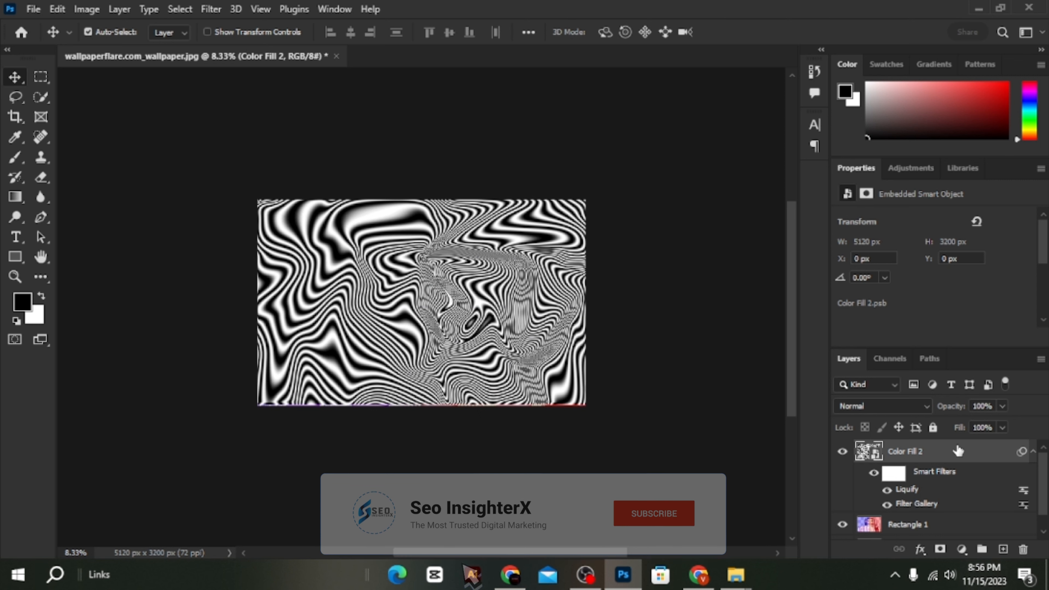
- In Color Fill 2's layer style, set the blend mode to Soft Light, opacity to 55% and fill opacity to 58%
{"action": "double_click", "coordinate": [957, 451]}
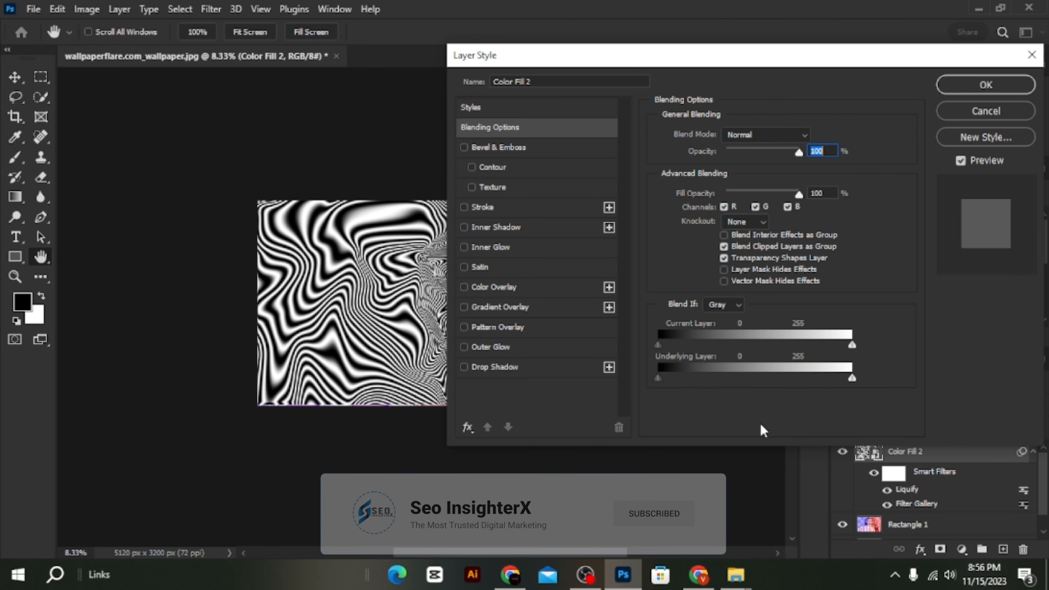
{"action": "left_click", "coordinate": [786, 137]}
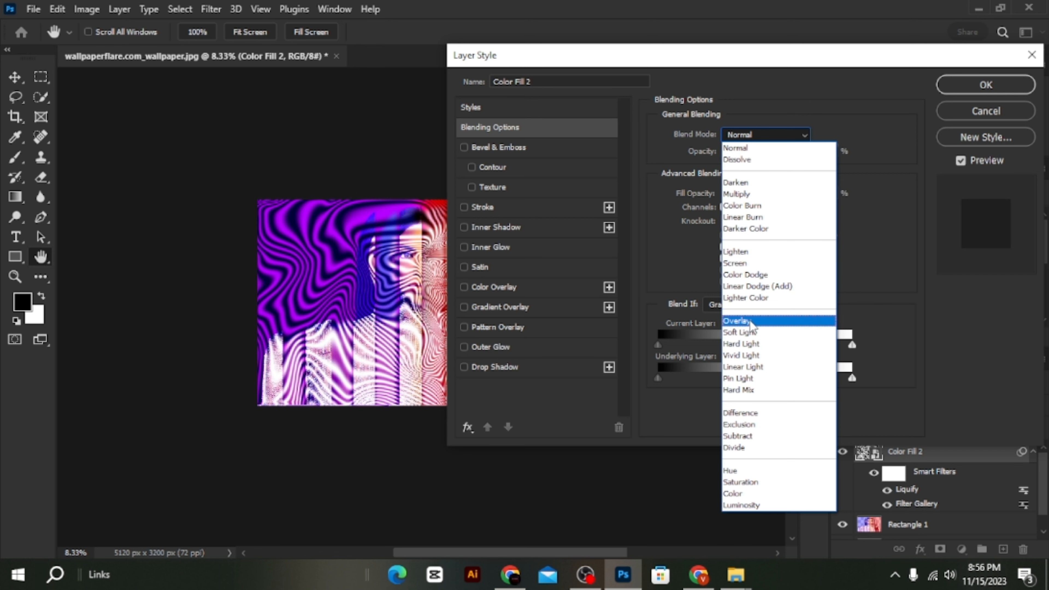
{"action": "left_click", "coordinate": [749, 332]}
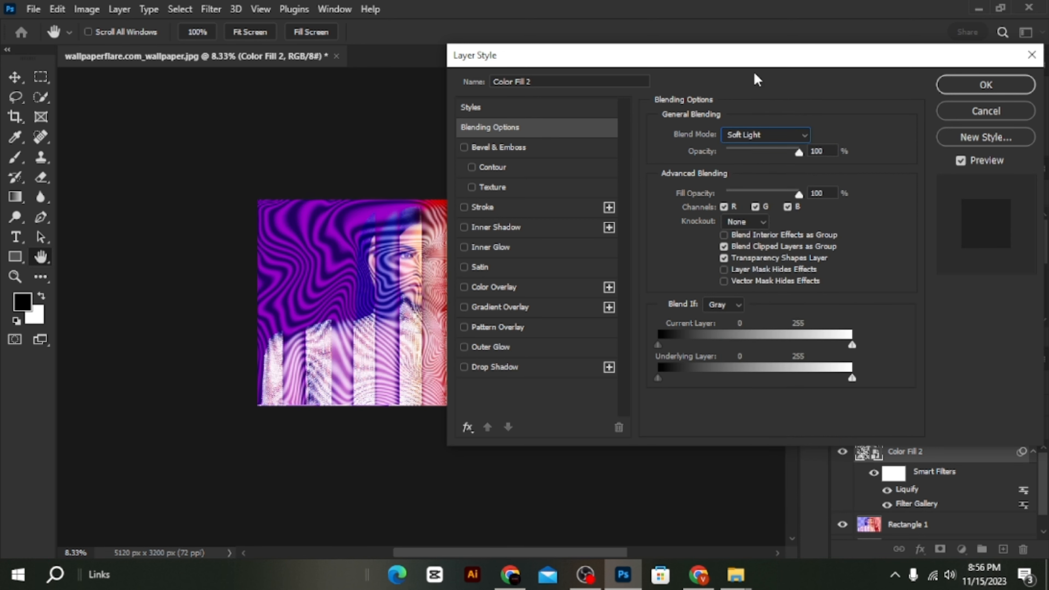
{"action": "left_click_drag", "start_coordinate": [754, 62], "coordinate": [863, 46]}
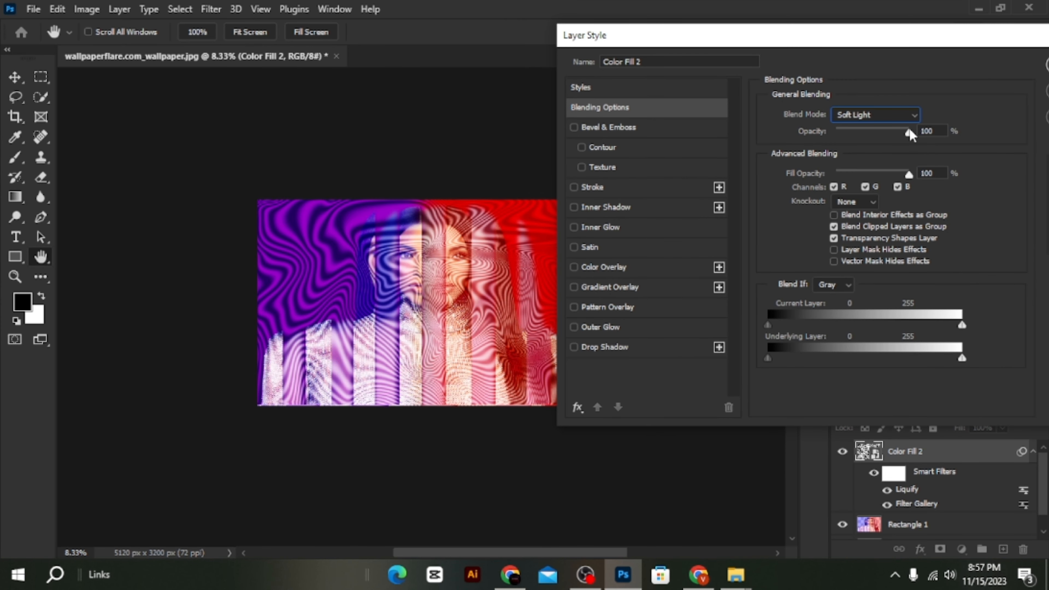
{"action": "left_click_drag", "start_coordinate": [909, 132], "coordinate": [869, 177]}
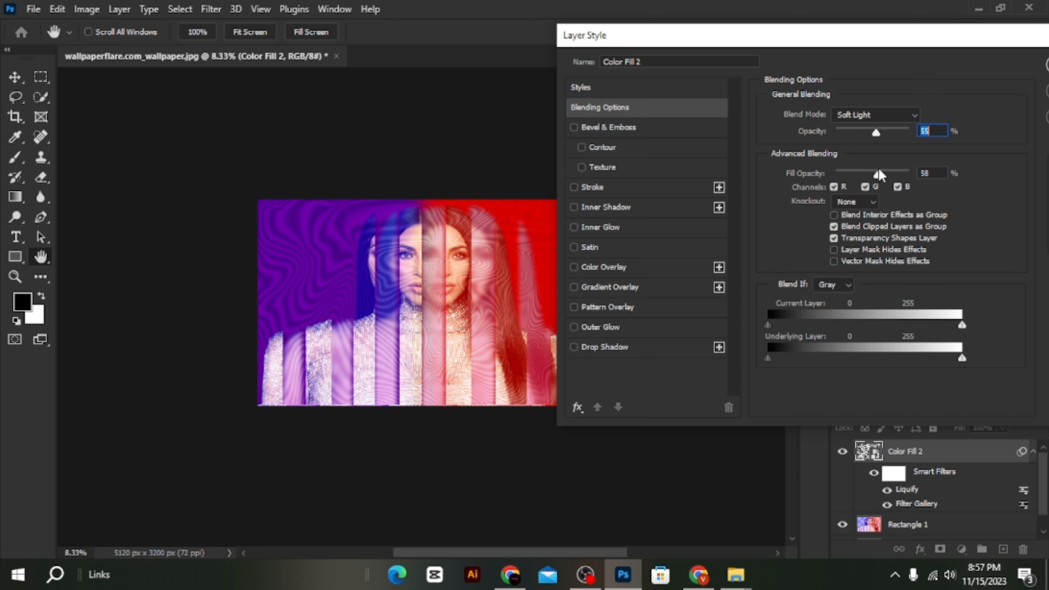
{"action": "left_click", "coordinate": [878, 174]}
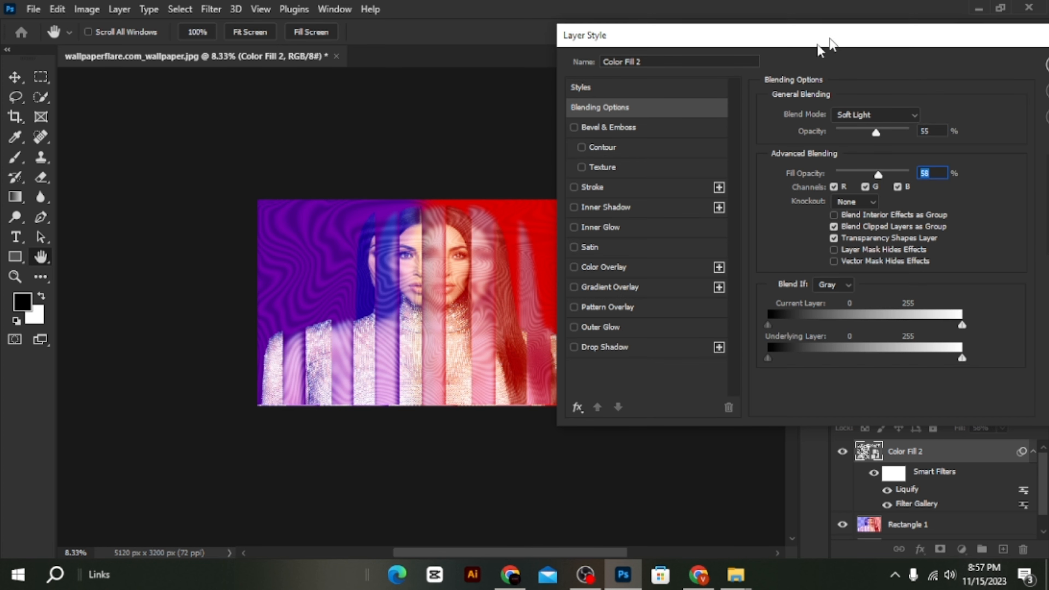
{"action": "left_click_drag", "start_coordinate": [820, 49], "coordinate": [641, 258]}
{"action": "left_click", "coordinate": [729, 288]}
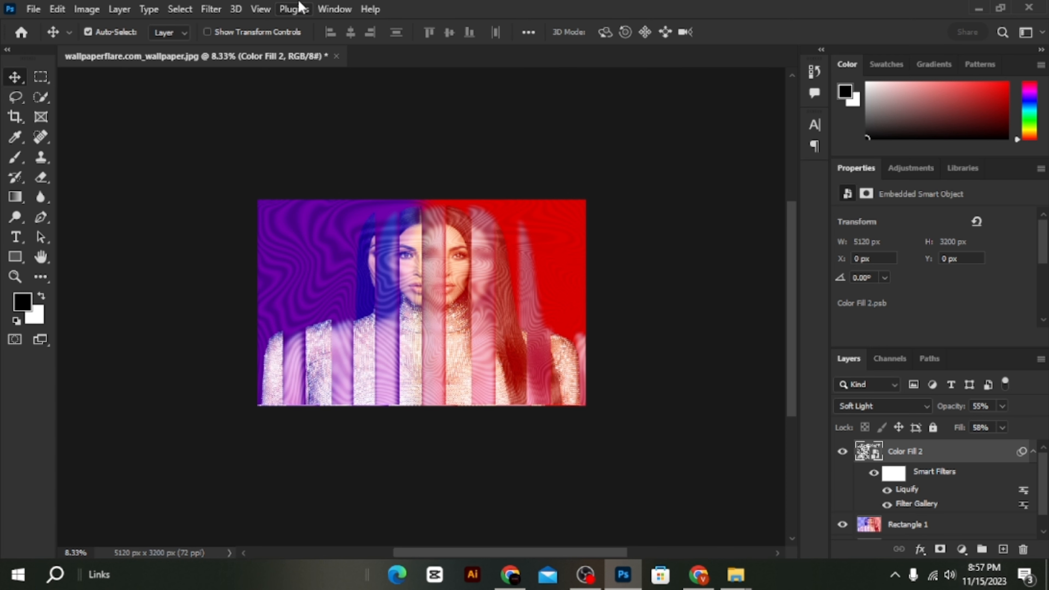
- Merge the wavy Color Fill 2 layer with the Rectangle 1 portrait layer into one layer
{"action": "key", "text": "ctrl+plus"}
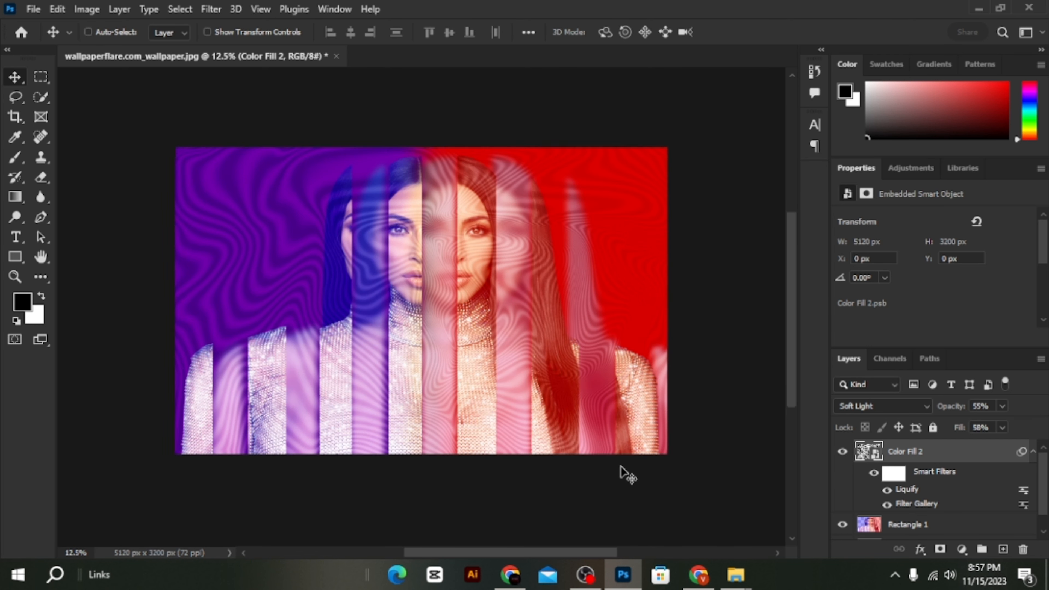
{"action": "key", "text": "ctrl+plus"}
{"action": "key", "text": "ctrl+minus"}
{"action": "key", "text": "ctrl+minus"}
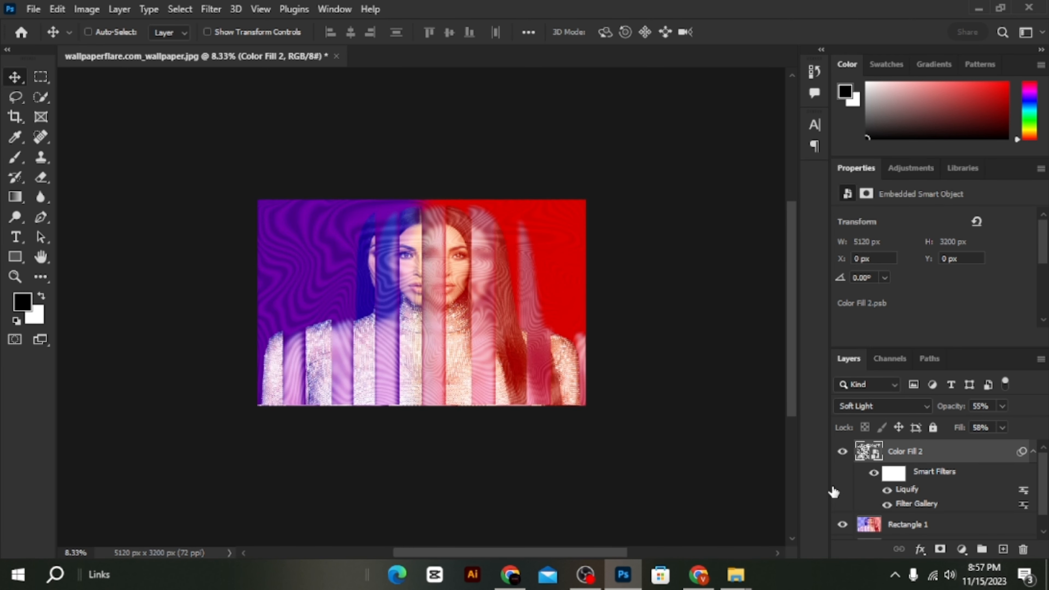
{"action": "left_click", "coordinate": [903, 525], "text": "ctrl"}
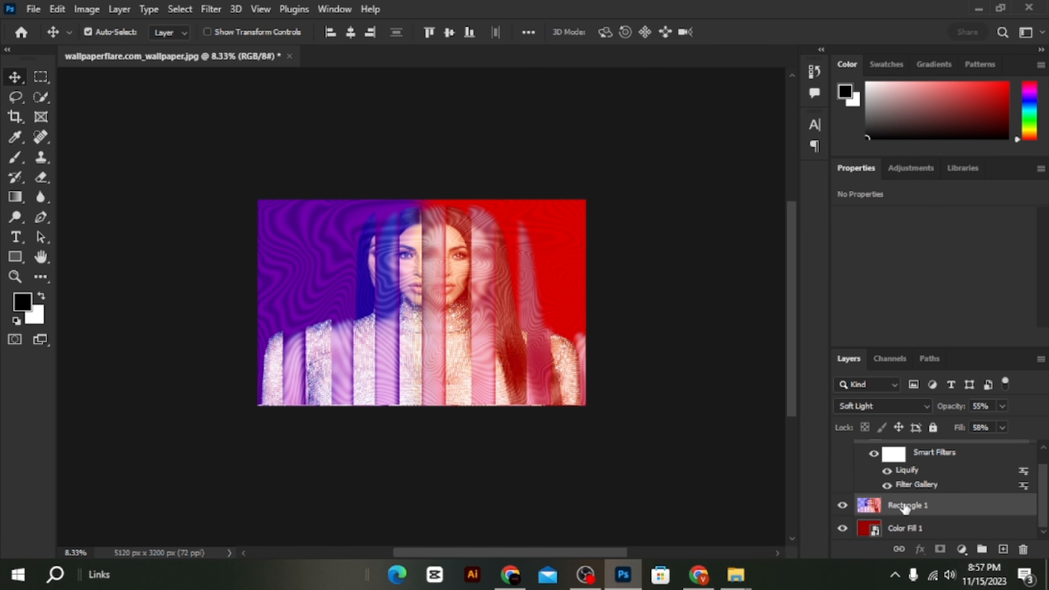
{"action": "right_click", "coordinate": [936, 503]}
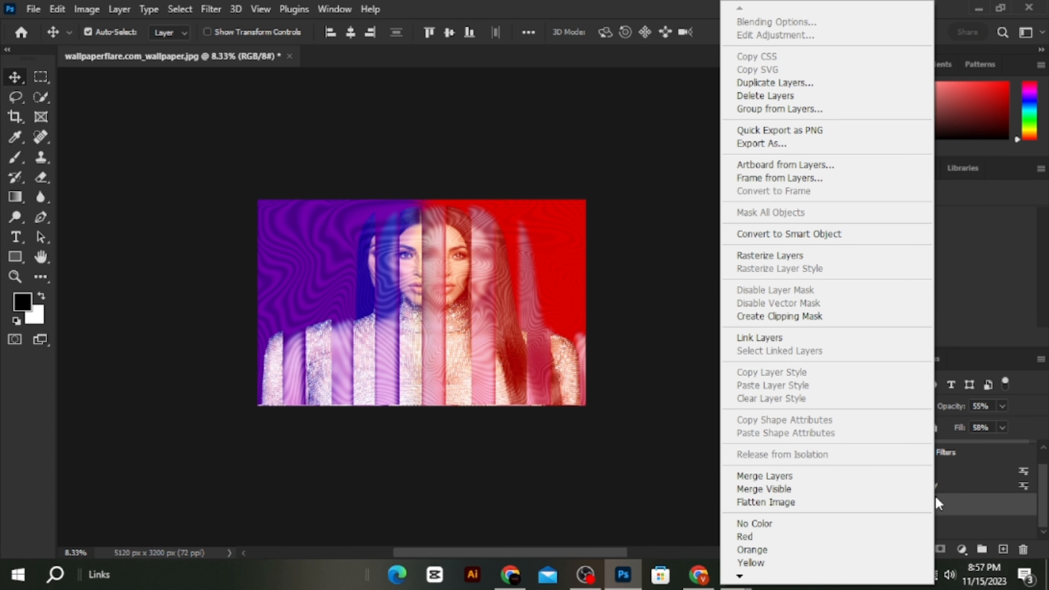
{"action": "left_click", "coordinate": [812, 473]}
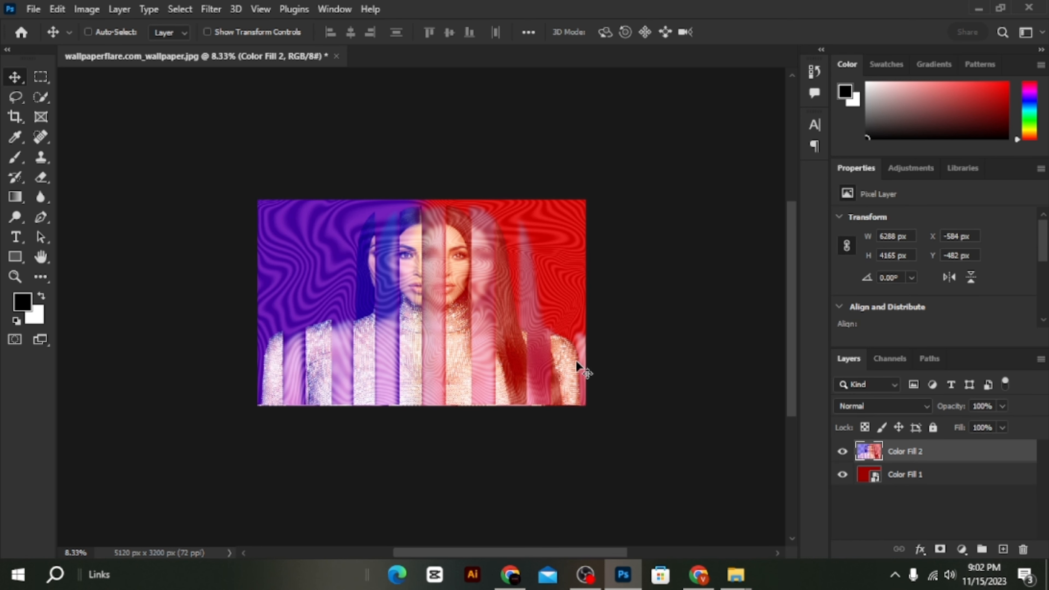
- Add noise to the merged portrait layer with an amount of 46.26% and uniform distribution
{"action": "key", "text": "ctrl+plus"}
{"action": "key", "text": "ctrl+plus"}
{"action": "key", "text": "ctrl+minus"}
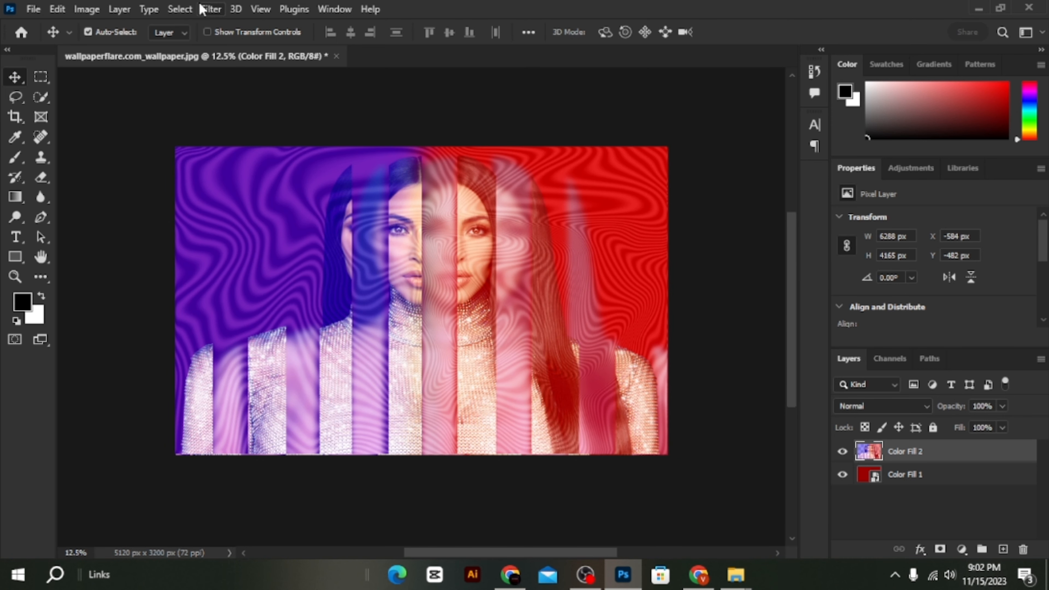
{"action": "left_click", "coordinate": [202, 9]}
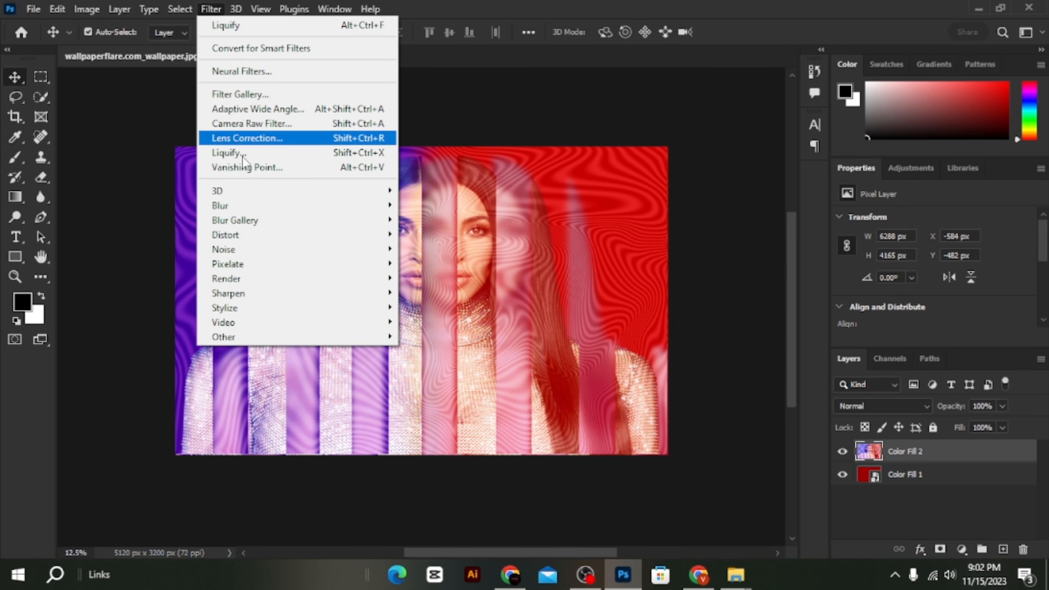
{"action": "mouse_move", "coordinate": [239, 249]}
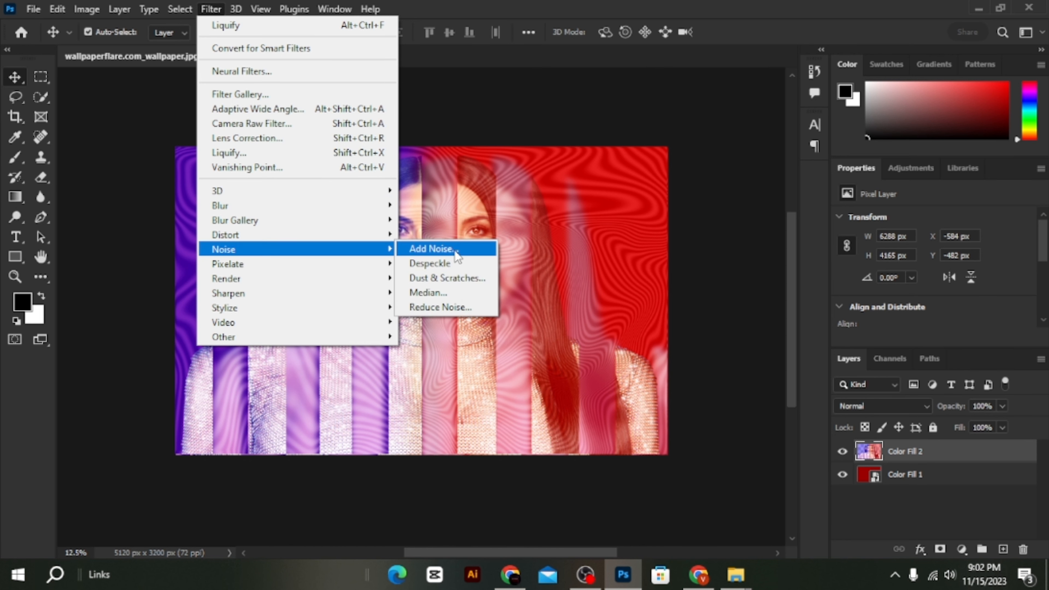
{"action": "left_click", "coordinate": [433, 248]}
{"action": "left_click_drag", "start_coordinate": [479, 59], "coordinate": [694, 102]}
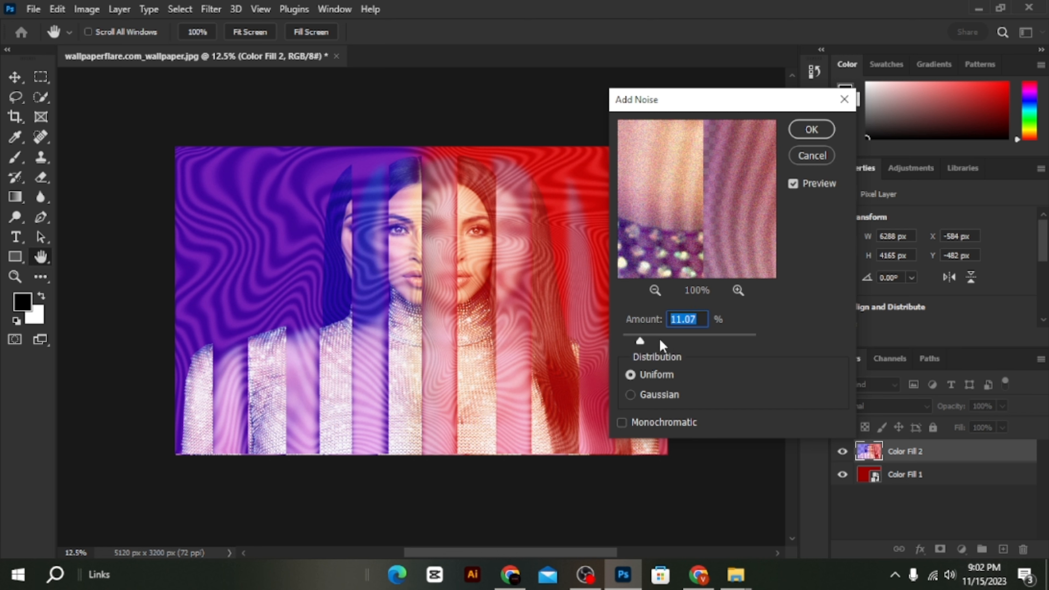
{"action": "left_click_drag", "start_coordinate": [662, 345], "coordinate": [675, 347]}
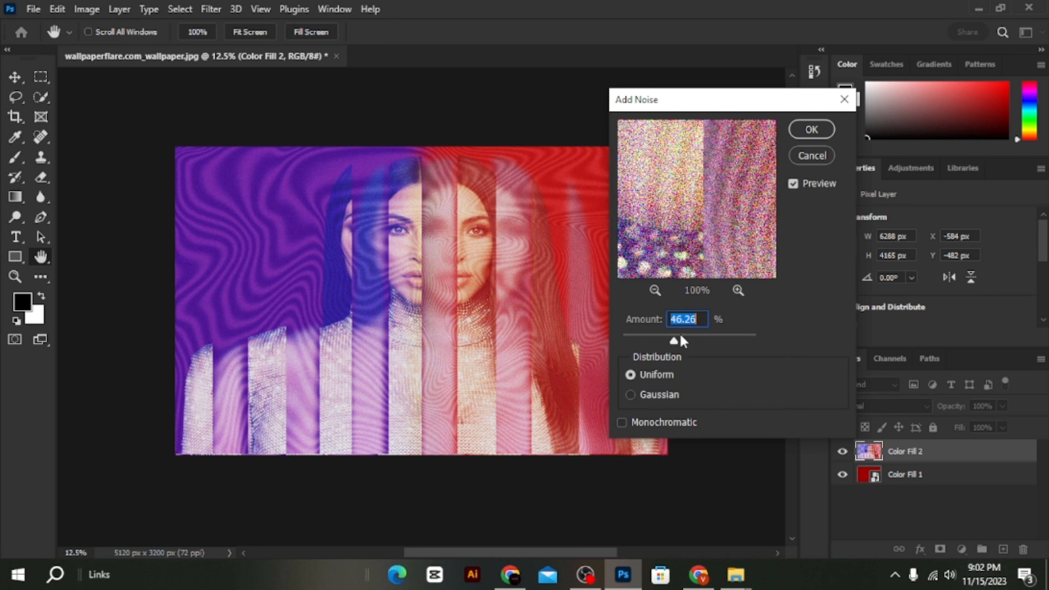
{"action": "left_click", "coordinate": [812, 130]}
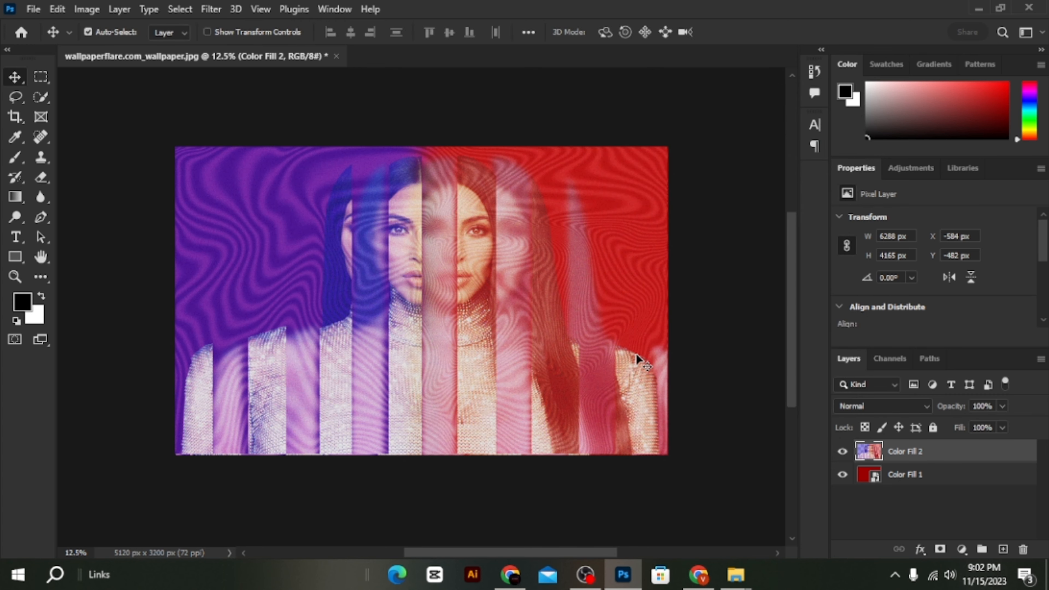
- Examine the noise and wavy line texture on the finished portrait up close and at full view
{"action": "scroll", "coordinate": [632, 364], "scroll_direction": "up", "scroll_amount": 1}
{"action": "key", "text": "ctrl+plus"}
{"action": "key", "text": "ctrl+plus"}
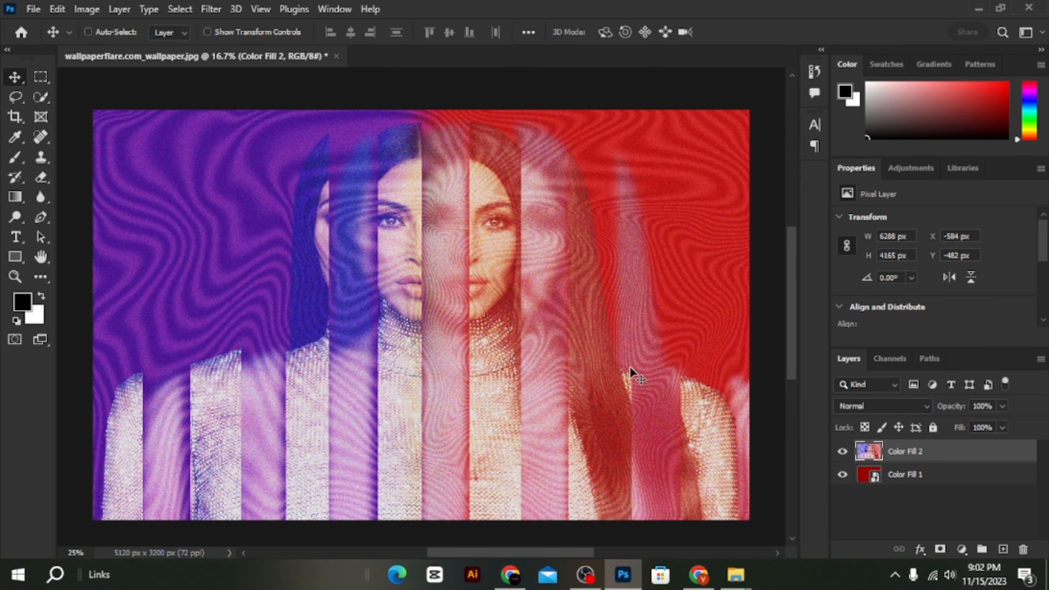
{"action": "key", "text": "ctrl+minus"}
{"action": "key", "text": "ctrl+minus"}
{"action": "key", "text": "ctrl+minus"}
{"action": "key", "text": "ctrl+plus"}
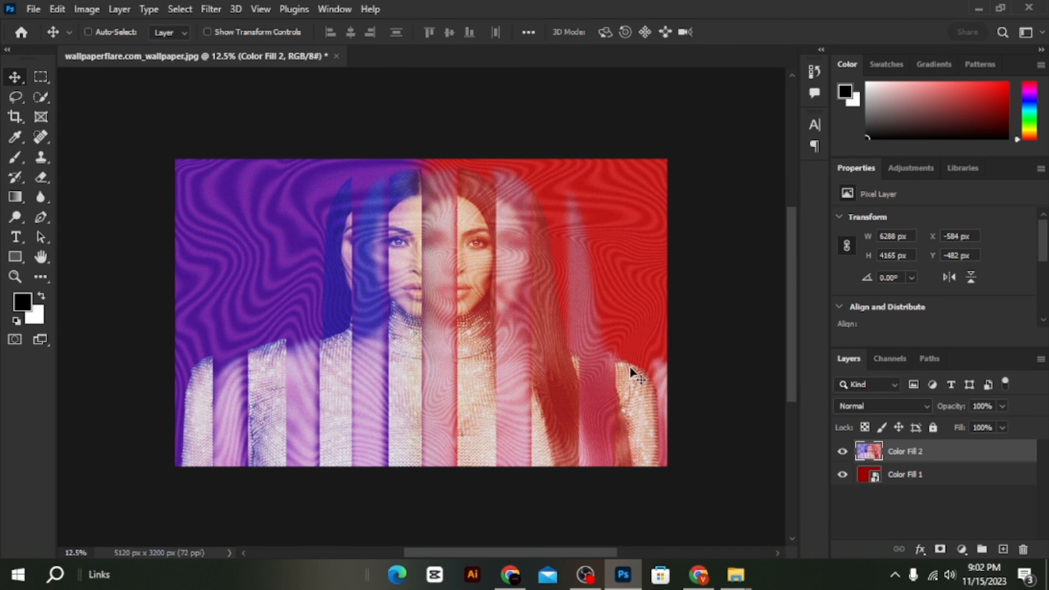
{"action": "scroll", "coordinate": [631, 373], "scroll_direction": "up", "scroll_amount": 1}
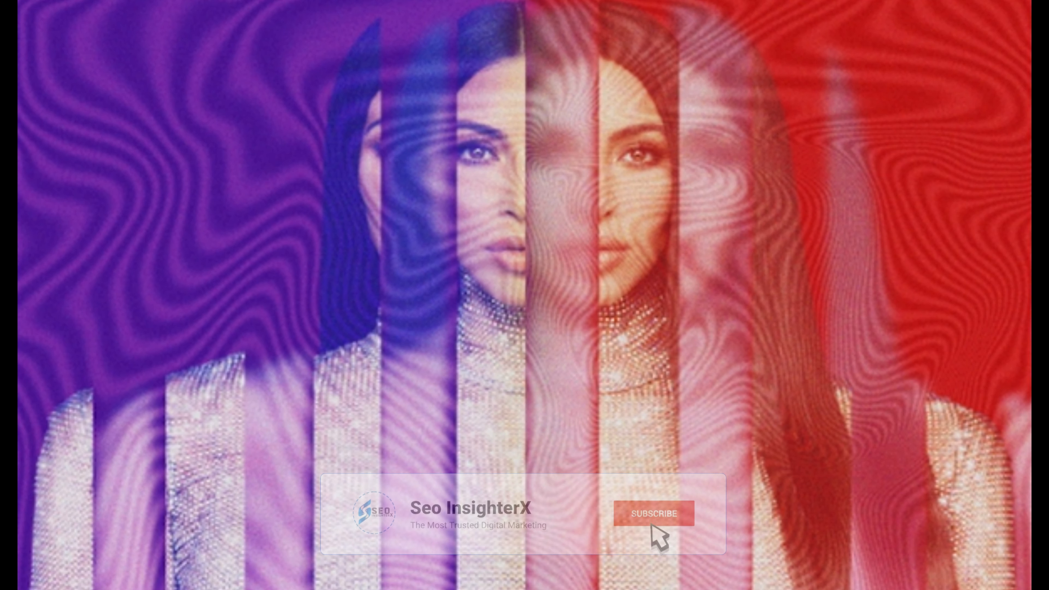